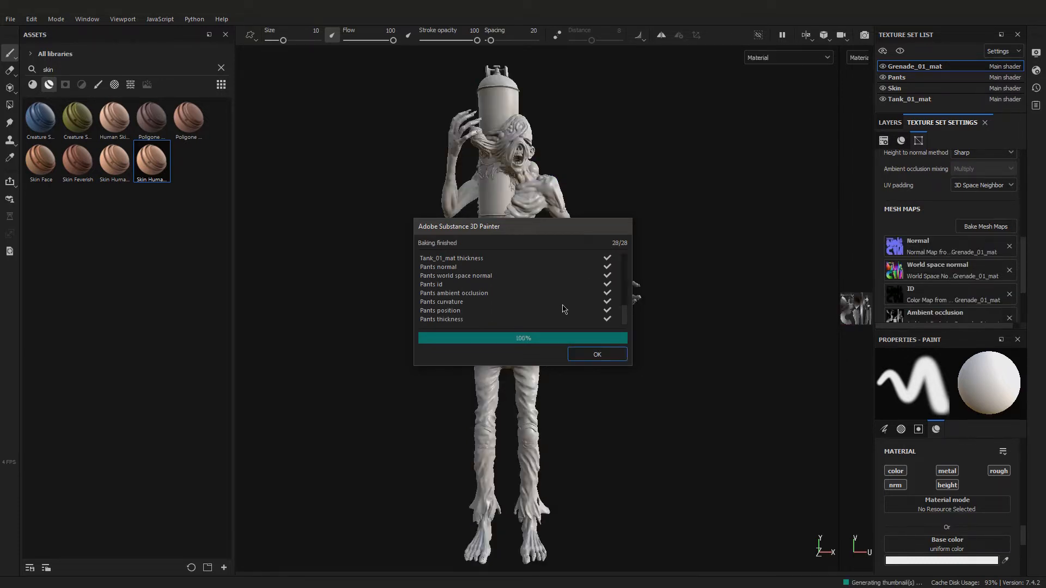
# Close the finished bake, apply the selected Skin Human smart material to the creature's skin mesh, and save the project
pyautogui.click(584, 356)
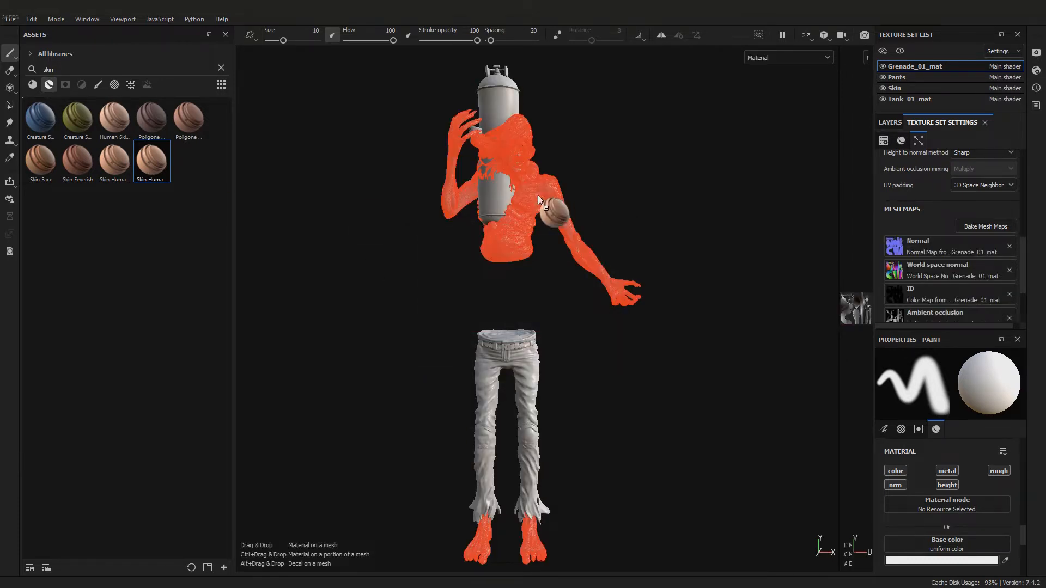
pyautogui.moveTo(538, 197); pyautogui.dragTo(538, 198)
pyautogui.keyDown('alt'); pyautogui.moveTo(423, 264); pyautogui.dragTo(545, 468); pyautogui.keyUp('alt')
pyautogui.keyDown('alt'); pyautogui.moveTo(545, 468); pyautogui.dragTo(562, 403, button='middle'); pyautogui.keyUp('alt')
pyautogui.keyDown('alt'); pyautogui.moveTo(561, 403); pyautogui.dragTo(515, 320); pyautogui.keyUp('alt')
pyautogui.keyDown('alt'); pyautogui.moveTo(516, 320); pyautogui.dragTo(550, 346, button='middle'); pyautogui.keyUp('alt')
pyautogui.hotkey('ctrl', 's')
# Mask the skin material off the upper and lower teeth with a black mesh polygon fill
pyautogui.doubleClick(154, 94)
pyautogui.click(548, 309)
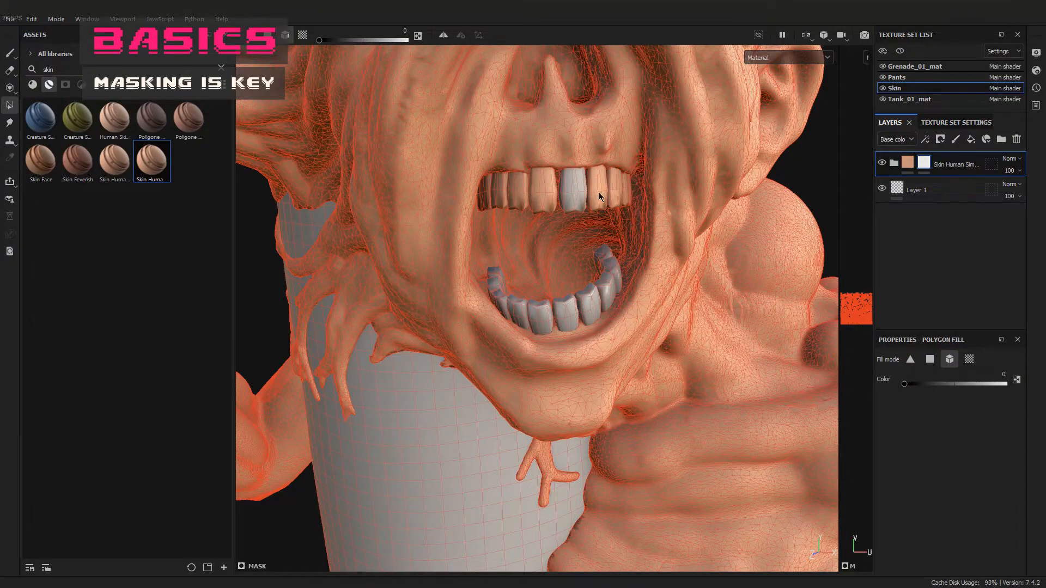
pyautogui.click(598, 194)
pyautogui.moveTo(595, 289)
pyautogui.keyDown('alt'); pyautogui.mouseDown()
pyautogui.moveTo(578, 185)
pyautogui.moveTo(603, 307)
pyautogui.mouseUp(); pyautogui.keyUp('alt')
pyautogui.click(538, 139)
pyautogui.click(490, 166)
# Mask the skin material off the fingernails of both hands and the toenails with the black mesh fill
pyautogui.keyDown('alt'); pyautogui.moveTo(603, 306); pyautogui.dragTo(485, 324, button='middle'); pyautogui.keyUp('alt')
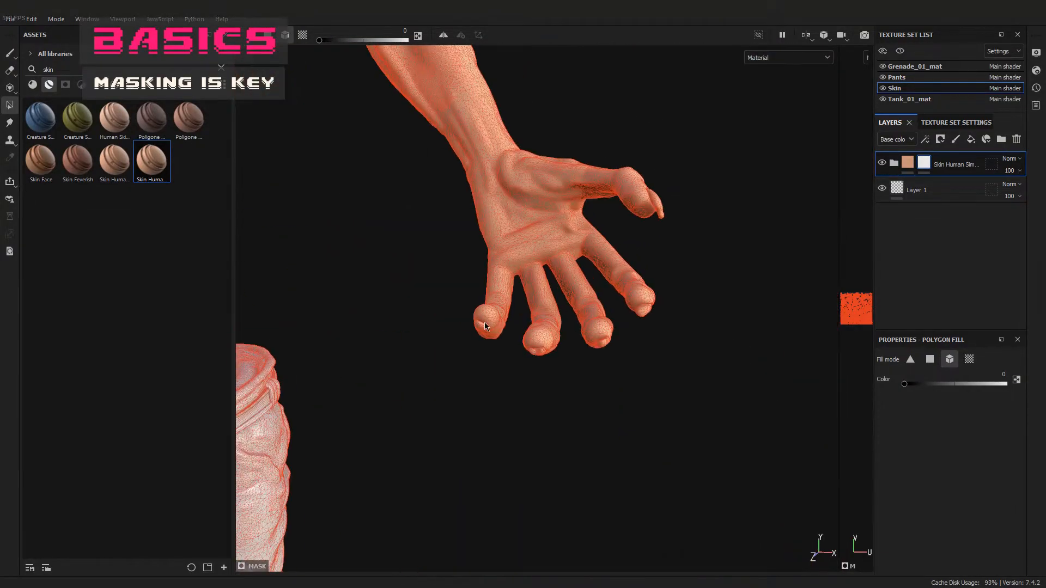
pyautogui.click(649, 309)
pyautogui.keyDown('alt'); pyautogui.moveTo(648, 308); pyautogui.dragTo(648, 260); pyautogui.keyUp('alt')
pyautogui.keyDown('alt'); pyautogui.moveTo(381, 218); pyautogui.dragTo(564, 376, button='middle'); pyautogui.keyUp('alt')
pyautogui.click(566, 347)
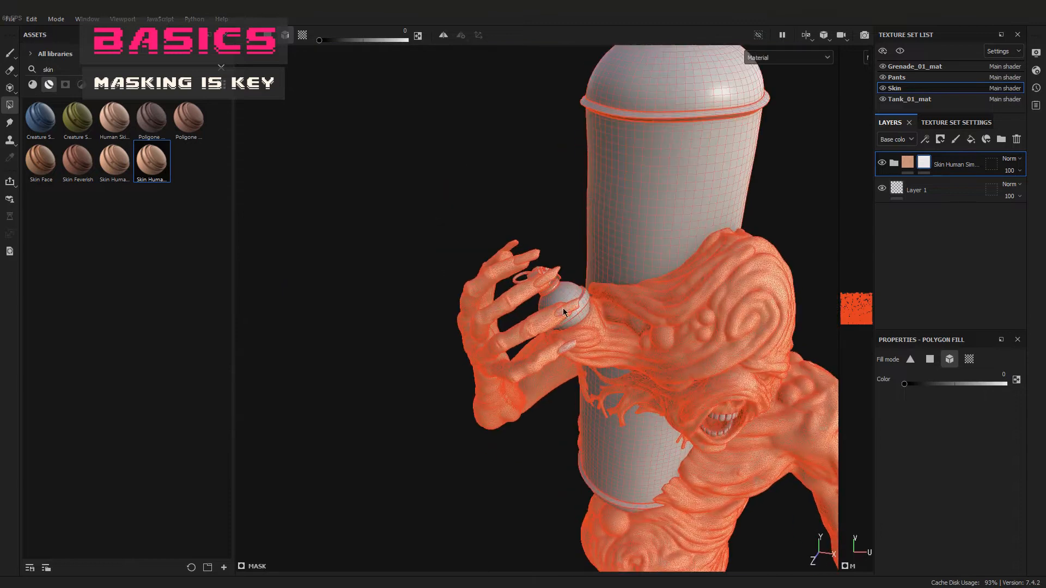
pyautogui.keyDown('alt'); pyautogui.moveTo(551, 314); pyautogui.dragTo(544, 357, button='middle'); pyautogui.keyUp('alt')
pyautogui.scroll(5, 551, 363)
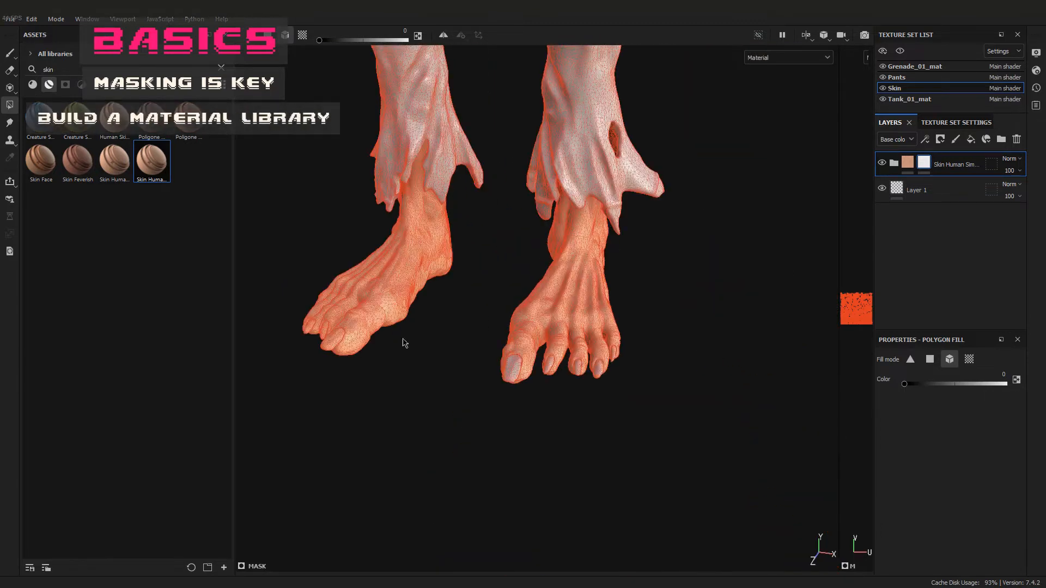
pyautogui.scroll(-5, 404, 342)
pyautogui.keyDown('alt'); pyautogui.moveTo(472, 163); pyautogui.dragTo(547, 288, button='middle'); pyautogui.keyUp('alt')
pyautogui.moveTo(547, 288)
pyautogui.keyDown('alt'); pyautogui.mouseDown()
pyautogui.moveTo(544, 326)
pyautogui.moveTo(544, 305)
pyautogui.mouseUp(); pyautogui.keyUp('alt')
# Add the Skin Feverish smart material above the base skin and paint it inside the mouth through a black mask
pyautogui.scroll(5, 545, 306)
pyautogui.press('1')
pyautogui.moveTo(78, 160); pyautogui.dragTo(951, 164)
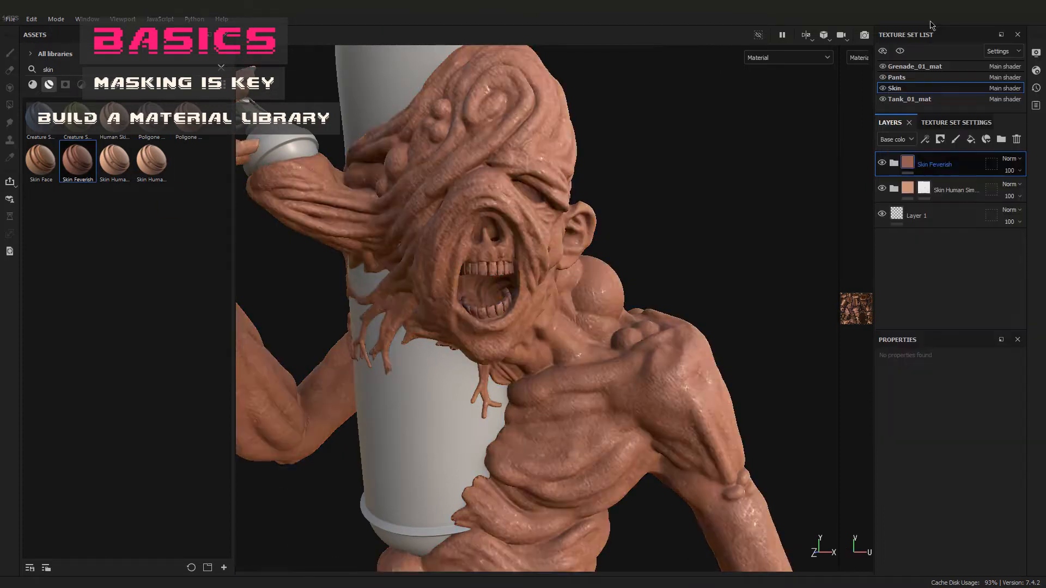
pyautogui.scroll(5, 579, 135)
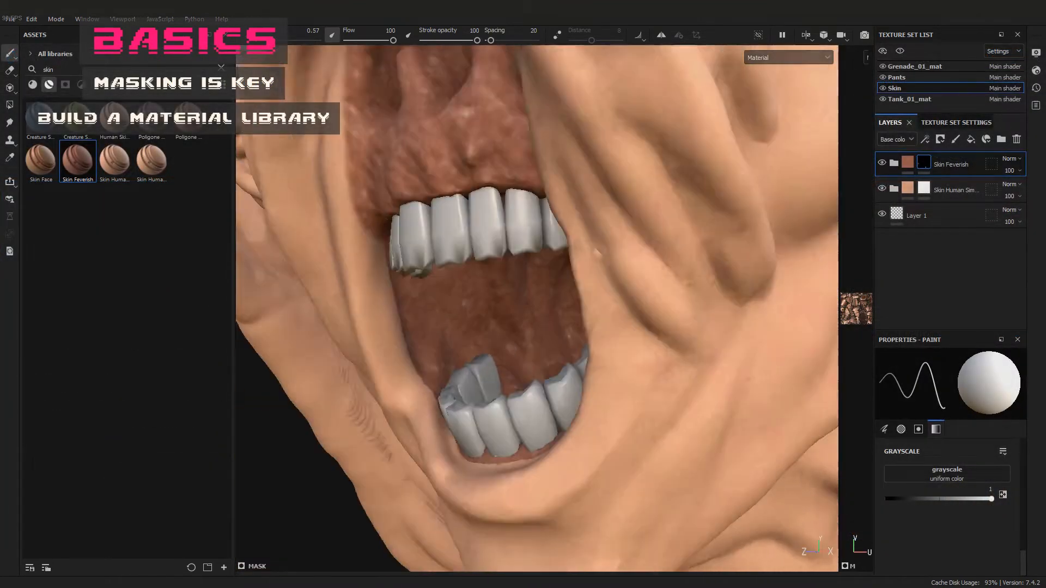
pyautogui.keyDown('alt'); pyautogui.moveTo(463, 382); pyautogui.dragTo(513, 262); pyautogui.keyUp('alt')
pyautogui.scroll(5, 514, 263)
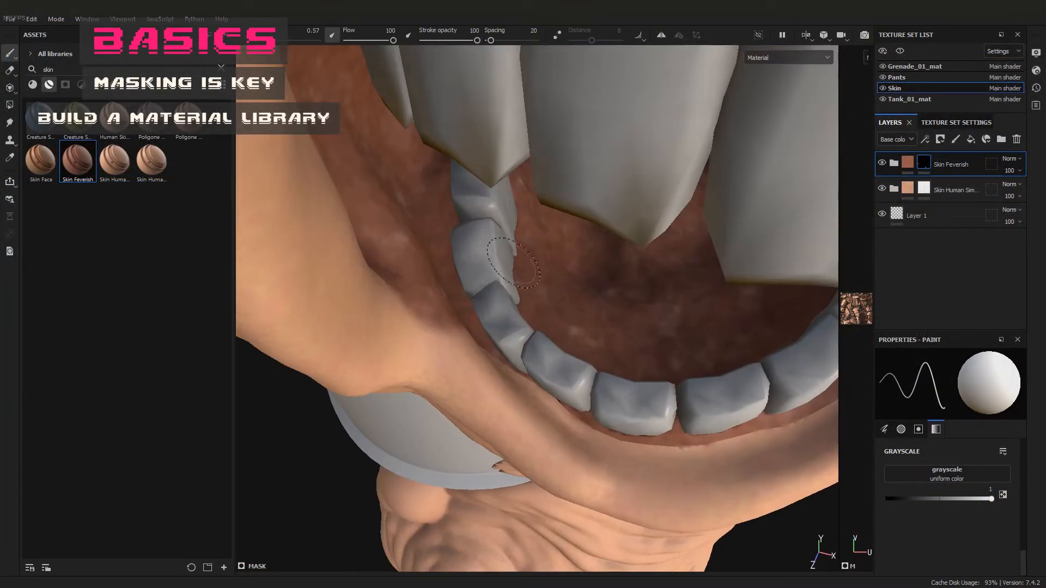
pyautogui.keyDown('alt'); pyautogui.moveTo(584, 427); pyautogui.dragTo(632, 280); pyautogui.keyUp('alt')
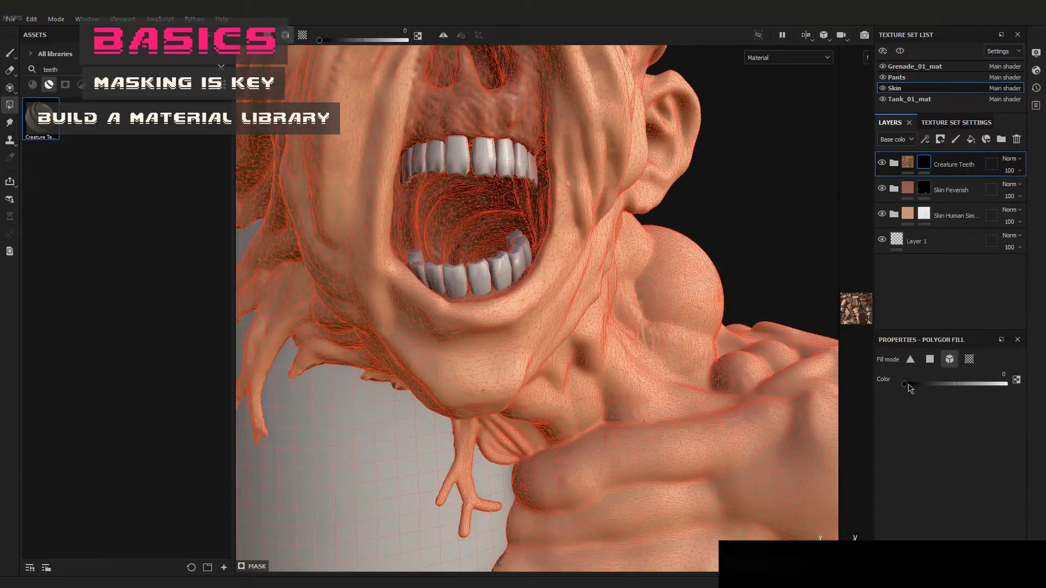
# Set the polygon fill colour to white for the Creature Teeth mask and reveal the material on the teeth and nails
pyautogui.moveTo(905, 384); pyautogui.dragTo(1005, 384)
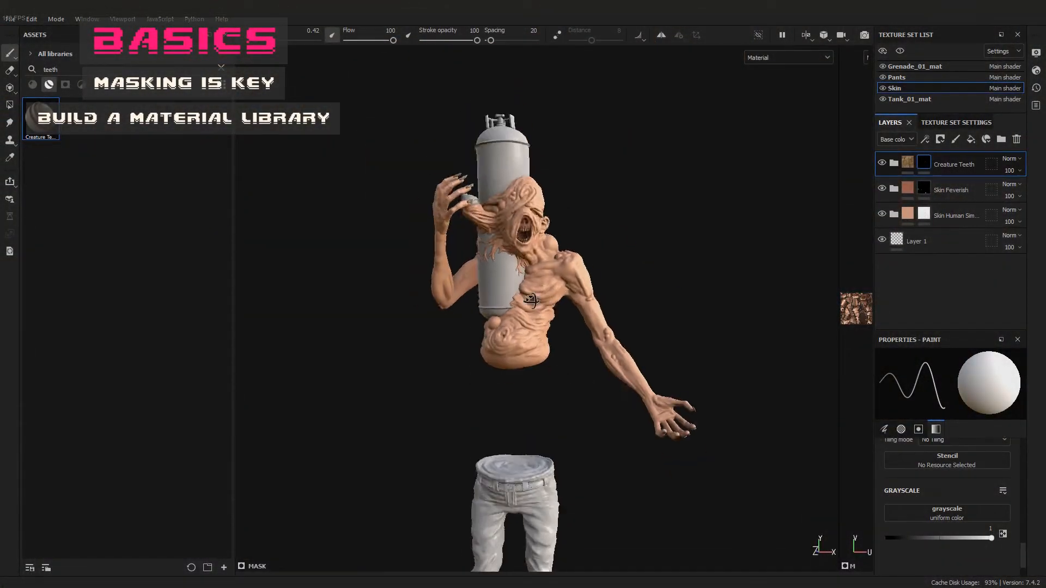
# Apply the Fabric Denim Washed smart material to the pants
pyautogui.moveTo(189, 117); pyautogui.dragTo(575, 442)
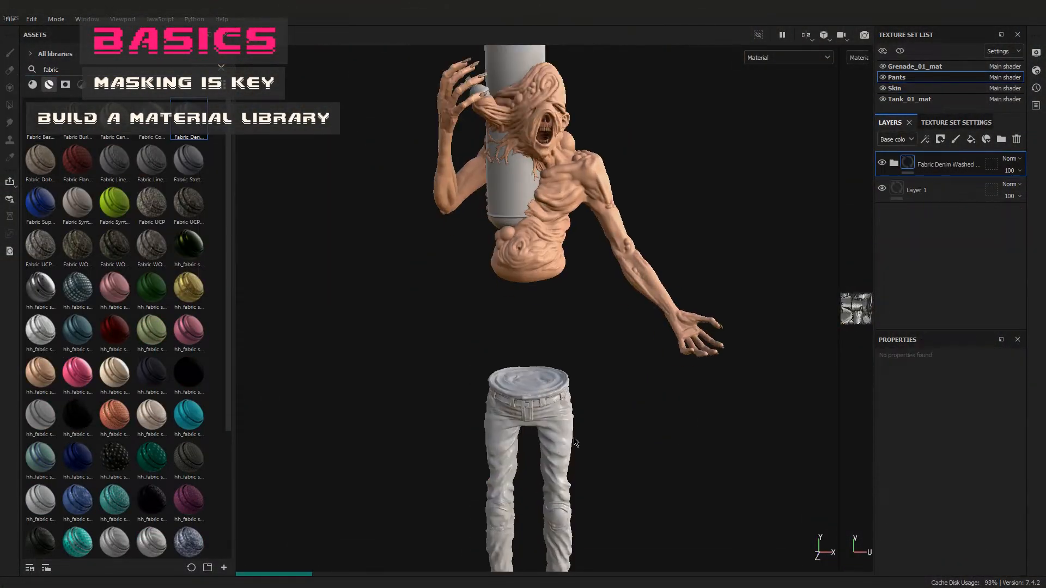
pyautogui.keyDown('alt'); pyautogui.moveTo(576, 443); pyautogui.dragTo(490, 378, button='middle'); pyautogui.keyUp('alt')
pyautogui.keyDown('alt'); pyautogui.moveTo(490, 378); pyautogui.dragTo(645, 361); pyautogui.keyUp('alt')
pyautogui.keyDown('alt'); pyautogui.moveTo(644, 362); pyautogui.dragTo(678, 305, button='middle'); pyautogui.keyUp('alt')
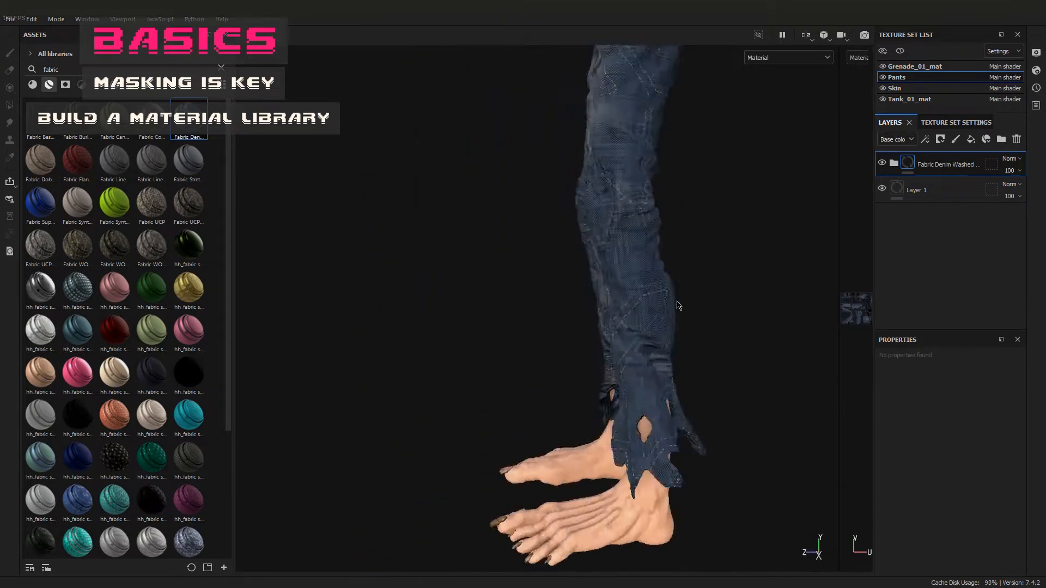
# Add a white mask to the denim layer and fill the belt and buckle meshes black in it
pyautogui.keyDown('alt'); pyautogui.moveTo(677, 306); pyautogui.dragTo(533, 346); pyautogui.keyUp('alt')
pyautogui.keyDown('alt'); pyautogui.moveTo(533, 346); pyautogui.dragTo(545, 463, button='middle'); pyautogui.keyUp('alt')
pyautogui.rightClick(949, 165)
pyautogui.click(926, 34)
pyautogui.press('4')
pyautogui.moveTo(1005, 384); pyautogui.dragTo(907, 384)
pyautogui.click(540, 279)
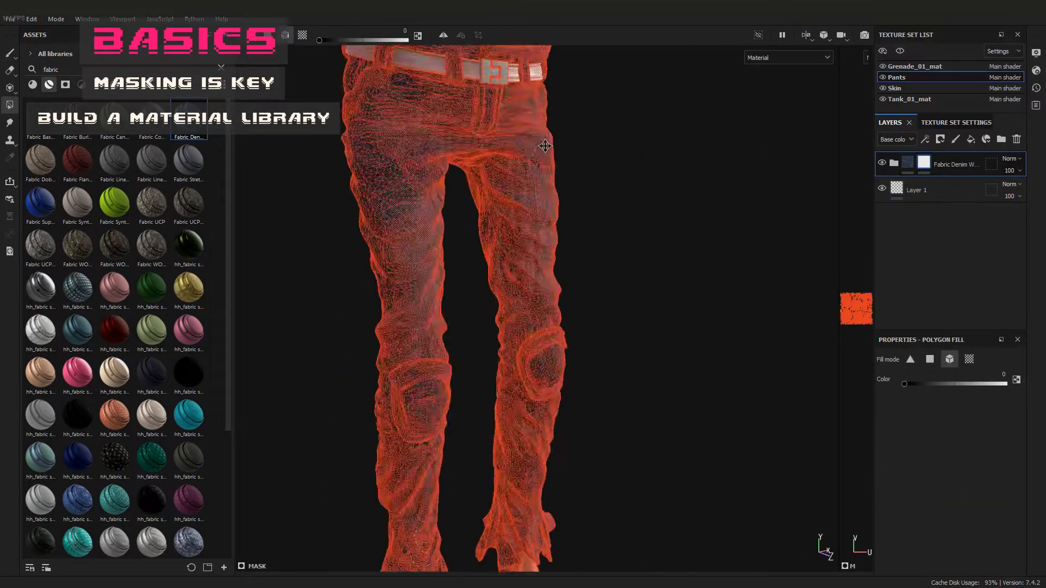
pyautogui.press('1')
# Mask the denim off the cut surface at the top of the pants with a black UV chunk polygon fill
pyautogui.moveTo(547, 145)
pyautogui.keyDown('alt'); pyautogui.mouseDown()
pyautogui.moveTo(632, 339)
pyautogui.moveTo(616, 463)
pyautogui.mouseUp(); pyautogui.keyUp('alt')
pyautogui.click(9, 104)
pyautogui.moveTo(1005, 384); pyautogui.dragTo(907, 385)
pyautogui.click(970, 358)
pyautogui.click(506, 245)
pyautogui.keyDown('alt'); pyautogui.moveTo(654, 327); pyautogui.dragTo(603, 378, button='right'); pyautogui.keyUp('alt')
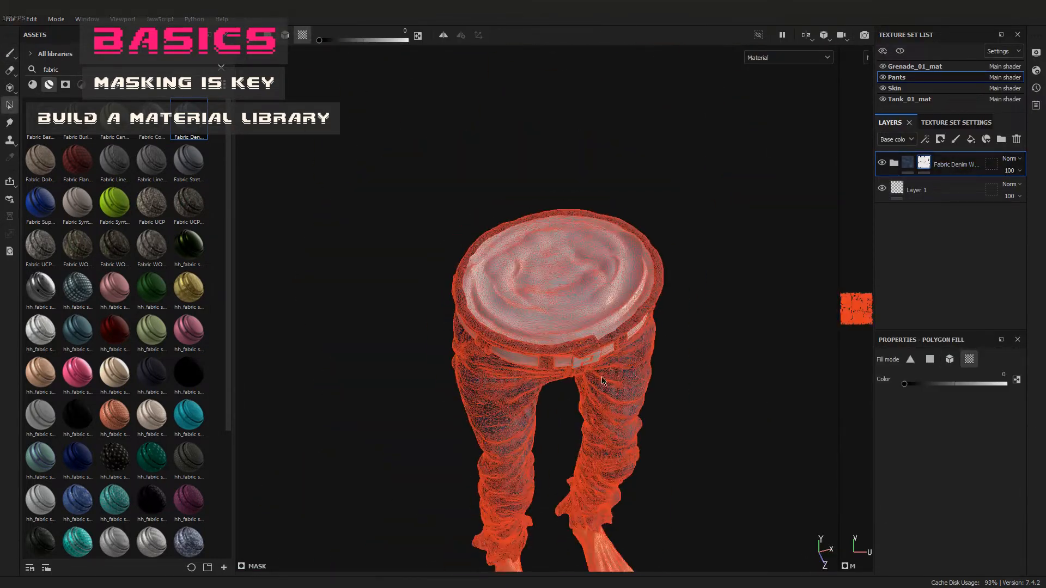
pyautogui.press('1')
# Clear the asset search, show regular materials, and apply Bloody_Guts to the pants
pyautogui.keyDown('alt'); pyautogui.moveTo(603, 378); pyautogui.dragTo(594, 305); pyautogui.keyUp('alt')
pyautogui.click(221, 68)
pyautogui.click(33, 84)
pyautogui.scroll(-15, 117, 256)
pyautogui.moveTo(77, 201); pyautogui.dragTo(556, 197)
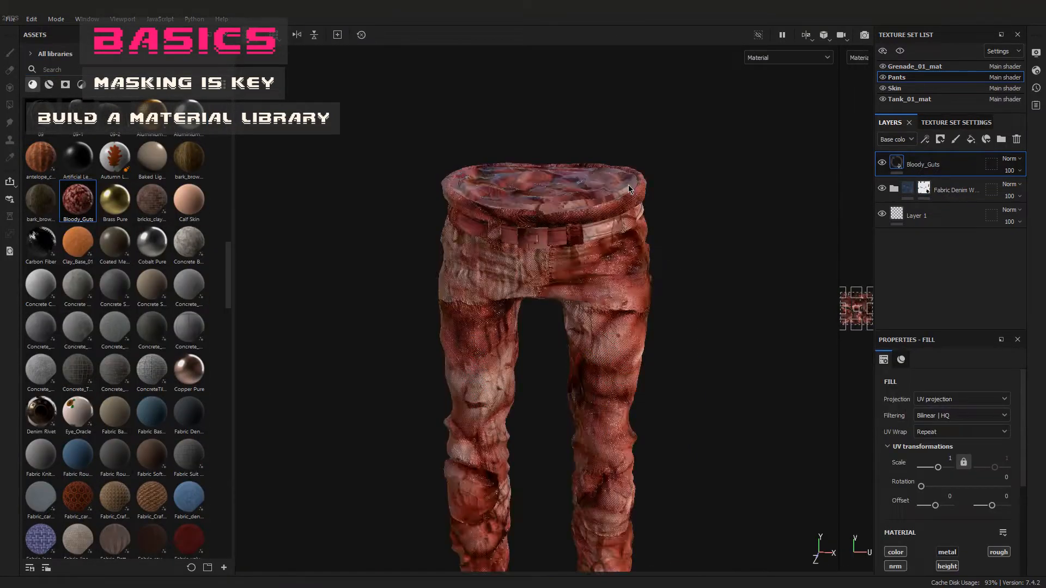
# Add a black mask to the Bloody_Guts layer and fill only the cut surface at the waist white
pyautogui.rightClick(940, 165)
pyautogui.click(926, 34)
pyautogui.keyDown('alt'); pyautogui.moveTo(628, 218); pyautogui.dragTo(622, 272); pyautogui.keyUp('alt')
pyautogui.press('4')
pyautogui.click(539, 235)
# Set the UV scale of the Bloody_Guts fill to 16
pyautogui.click(897, 163)
pyautogui.click(961, 399)
pyautogui.moveTo(936, 467); pyautogui.dragTo(943, 467)
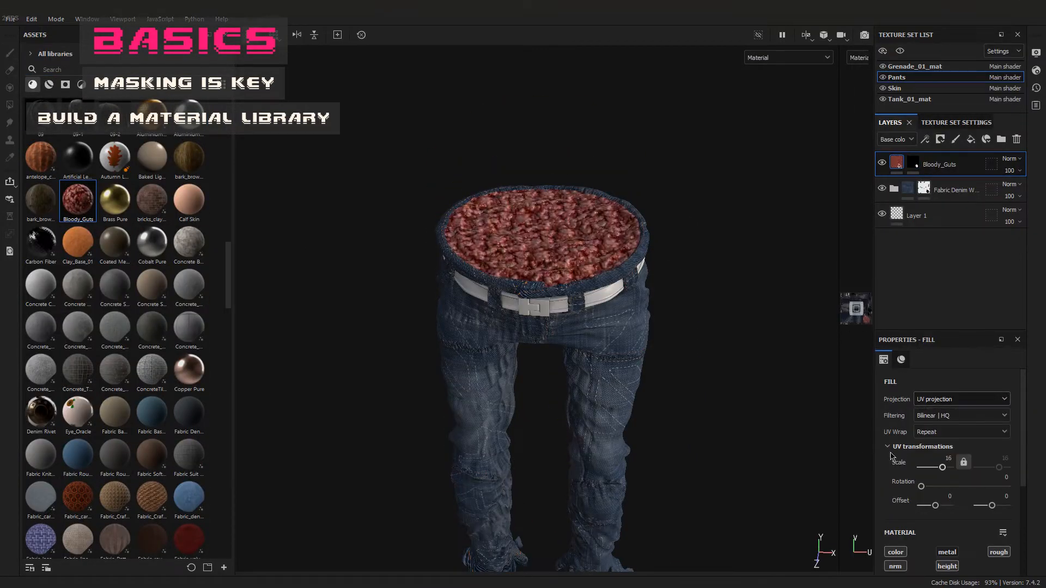
# Browse the materials and limit the asset library to smart materials to find one for the gas tank
pyautogui.keyDown('alt'); pyautogui.moveTo(643, 349); pyautogui.dragTo(577, 354, button='right'); pyautogui.keyUp('alt')
pyautogui.keyDown('alt'); pyautogui.moveTo(578, 354); pyautogui.dragTo(595, 366); pyautogui.keyUp('alt')
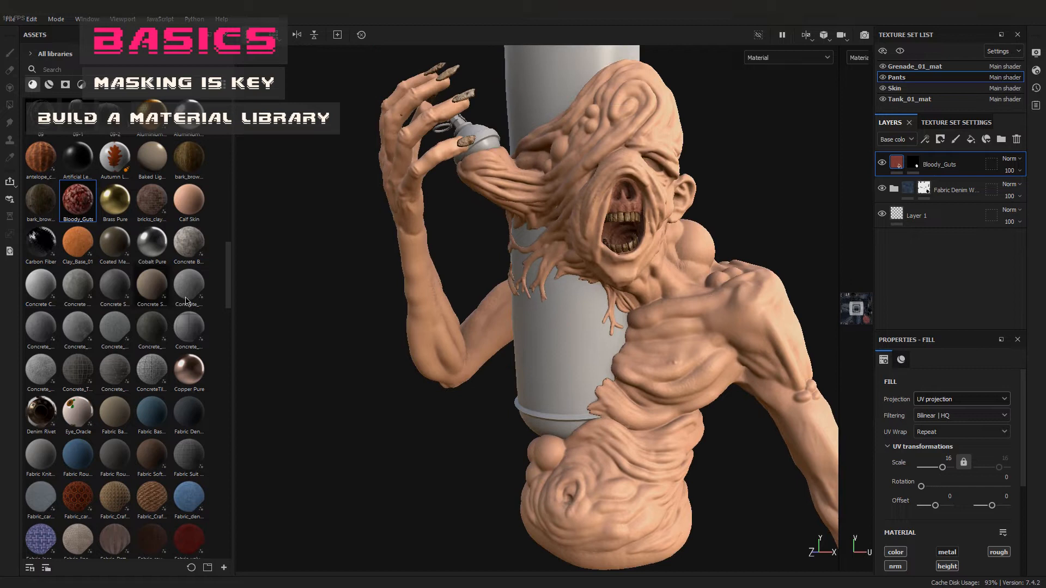
pyautogui.scroll(-15, 214, 342)
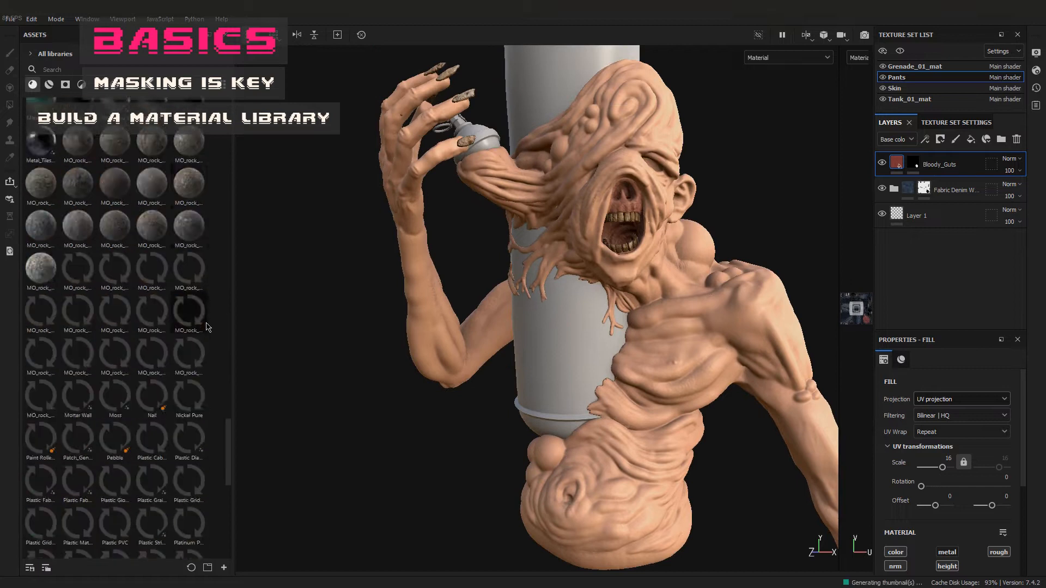
pyautogui.scroll(-20, 214, 342)
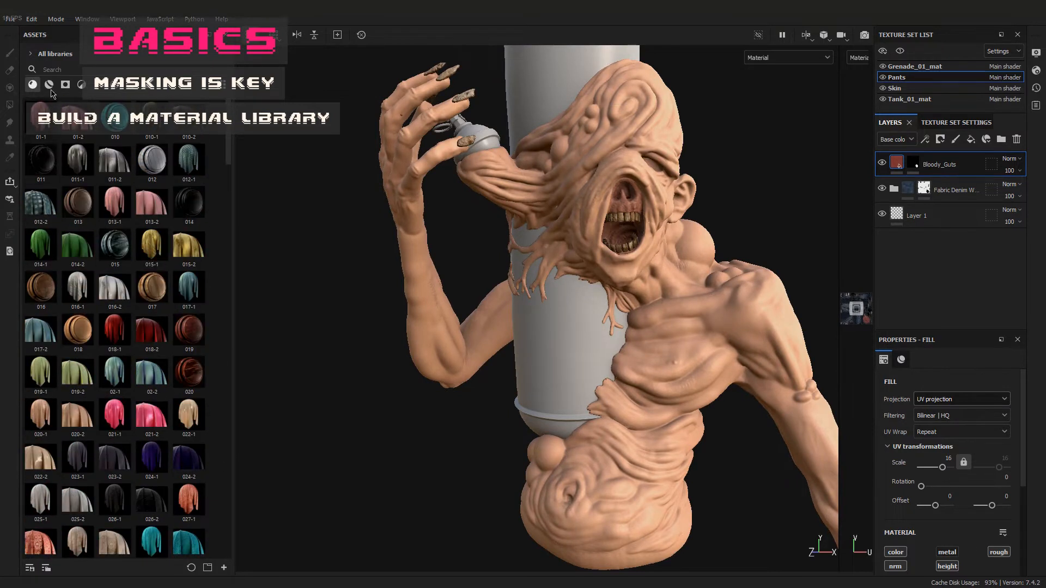
pyautogui.click(51, 86)
pyautogui.scroll(-4, 215, 332)
pyautogui.scroll(-10, 214, 331)
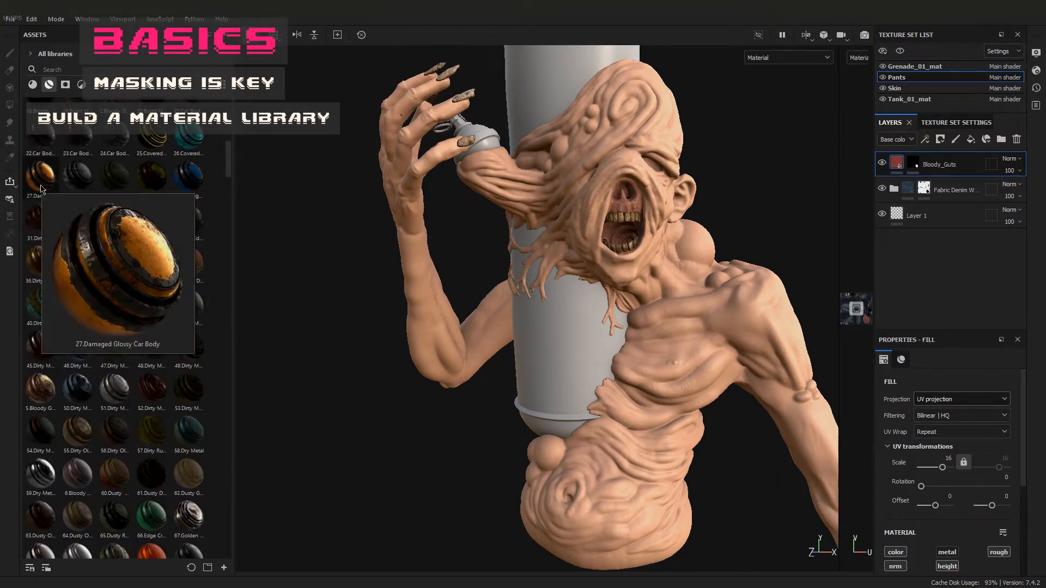
# Try the 27.Damaged Glossy Car Body smart material on the gas tank and undo it
pyautogui.moveTo(41, 174); pyautogui.dragTo(556, 130)
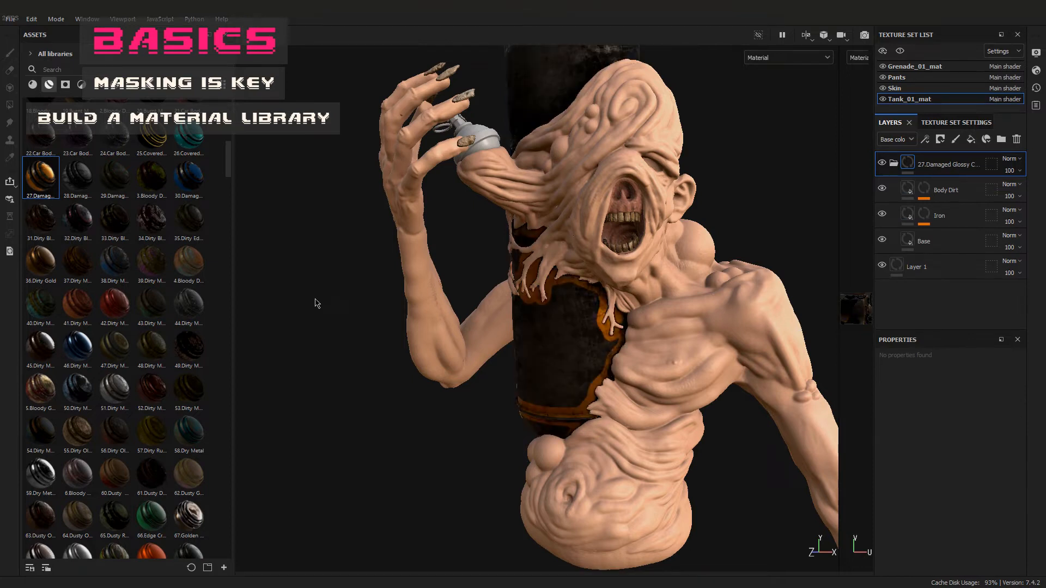
pyautogui.keyDown('alt'); pyautogui.moveTo(318, 304); pyautogui.dragTo(349, 277); pyautogui.keyUp('alt')
pyautogui.hotkey('ctrl', 'z')
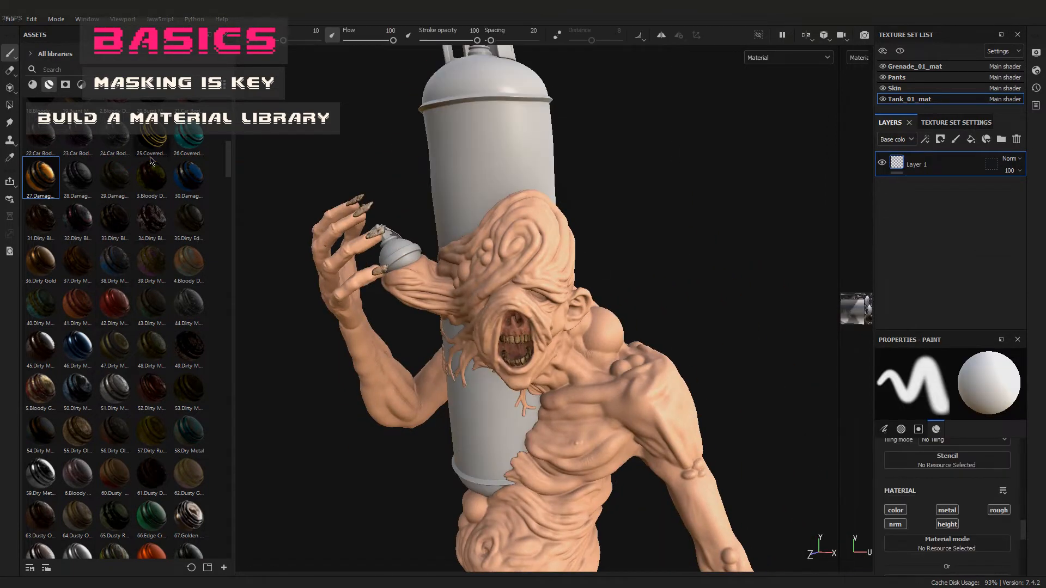
# Try the blue 30.Damaged Rusty smart material on the gas tank and undo it
pyautogui.scroll(3, 185, 262)
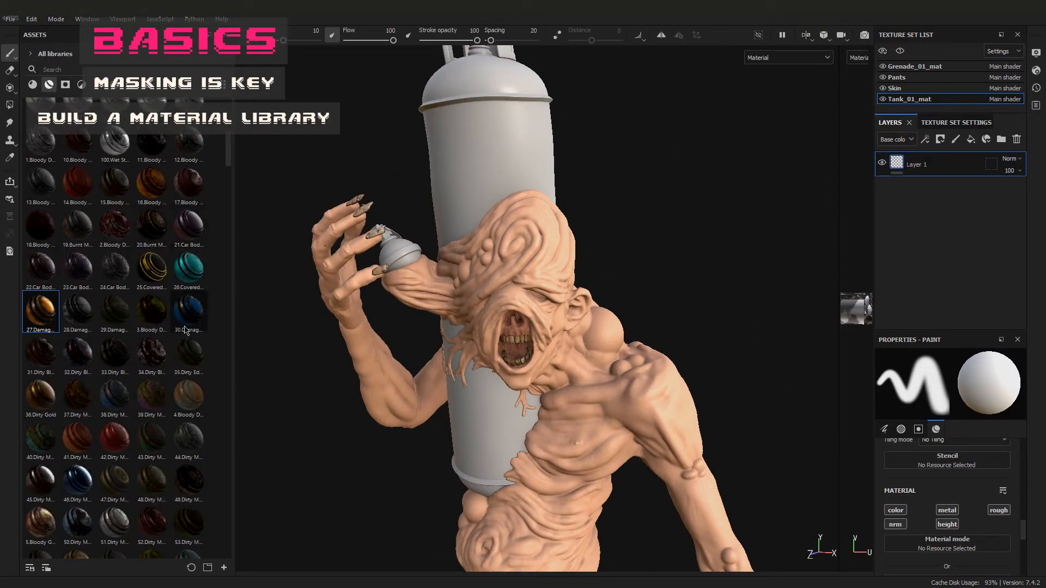
pyautogui.moveTo(186, 330)
pyautogui.moveTo(186, 330); pyautogui.dragTo(463, 169)
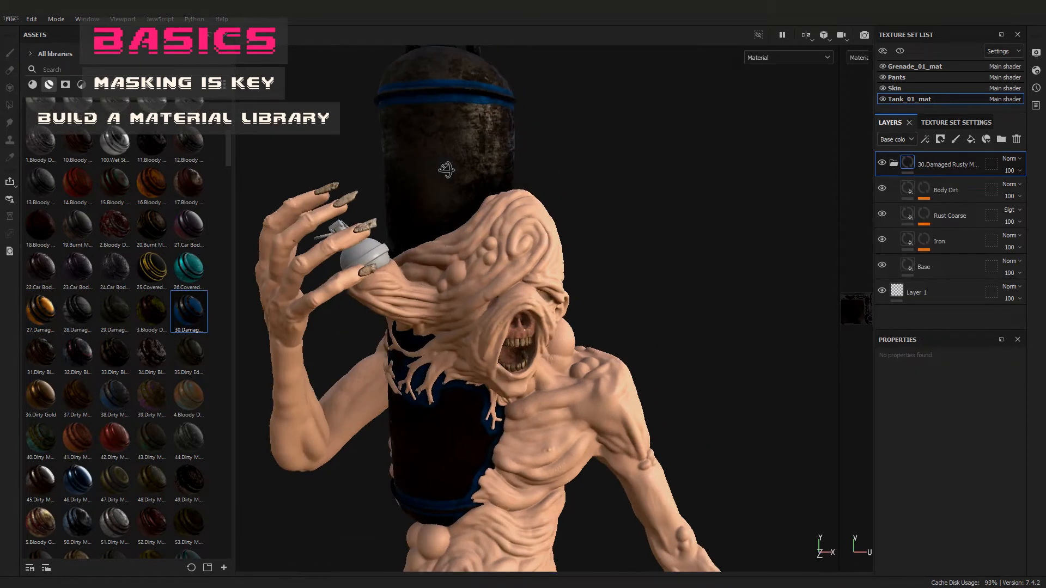
pyautogui.hotkey('ctrl', 'z')
# Apply the yellow Machinery smart material to the gas tank
pyautogui.scroll(-6, 140, 318)
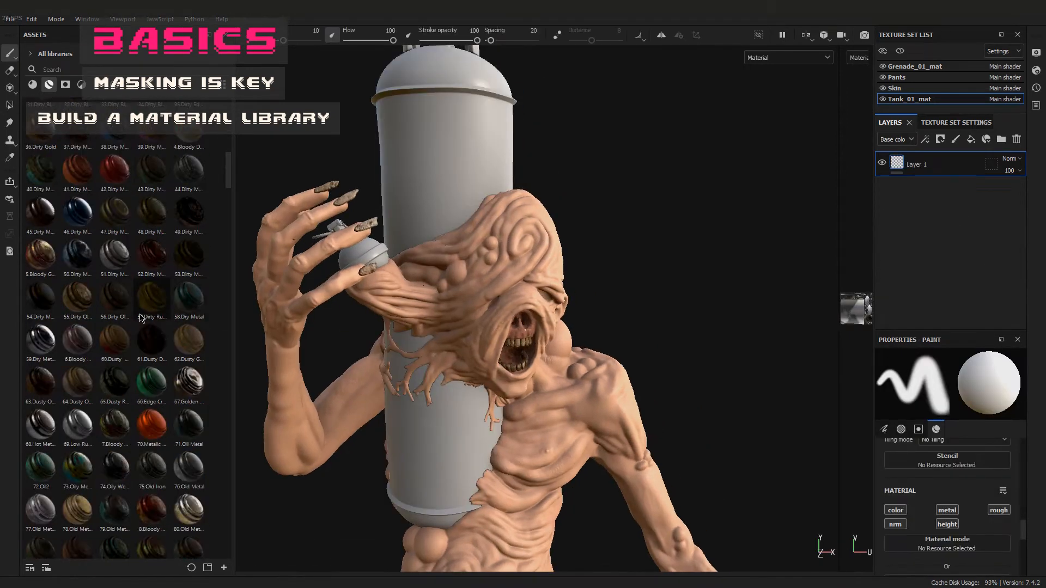
pyautogui.scroll(-5, 192, 306)
pyautogui.moveTo(229, 202); pyautogui.dragTo(239, 364)
pyautogui.moveTo(115, 215); pyautogui.dragTo(410, 175)
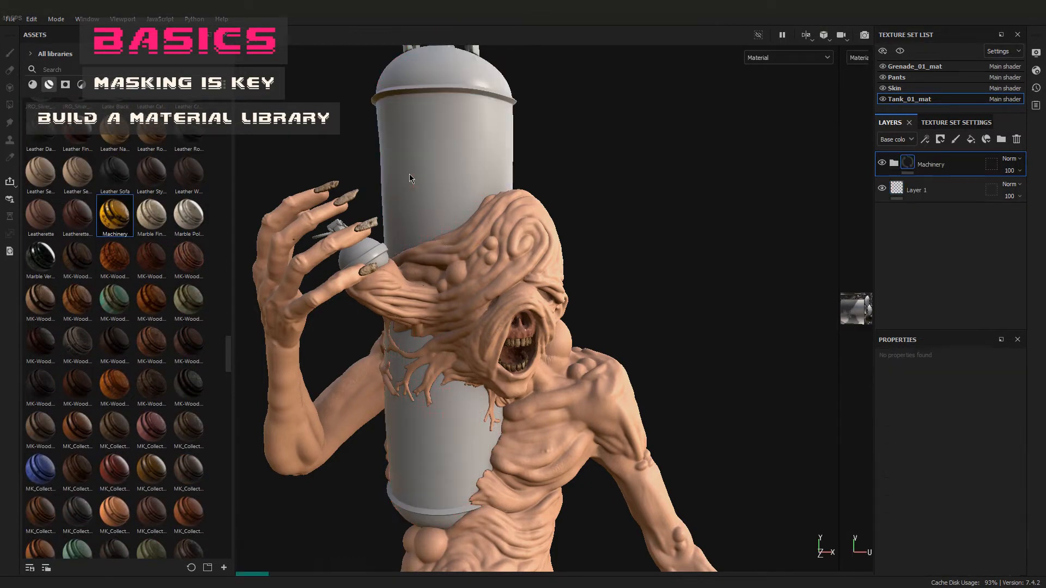
pyautogui.keyDown('alt'); pyautogui.moveTo(807, 215); pyautogui.dragTo(577, 163); pyautogui.keyUp('alt')
pyautogui.keyDown('alt'); pyautogui.moveTo(577, 164); pyautogui.dragTo(588, 209, button='middle'); pyautogui.keyUp('alt')
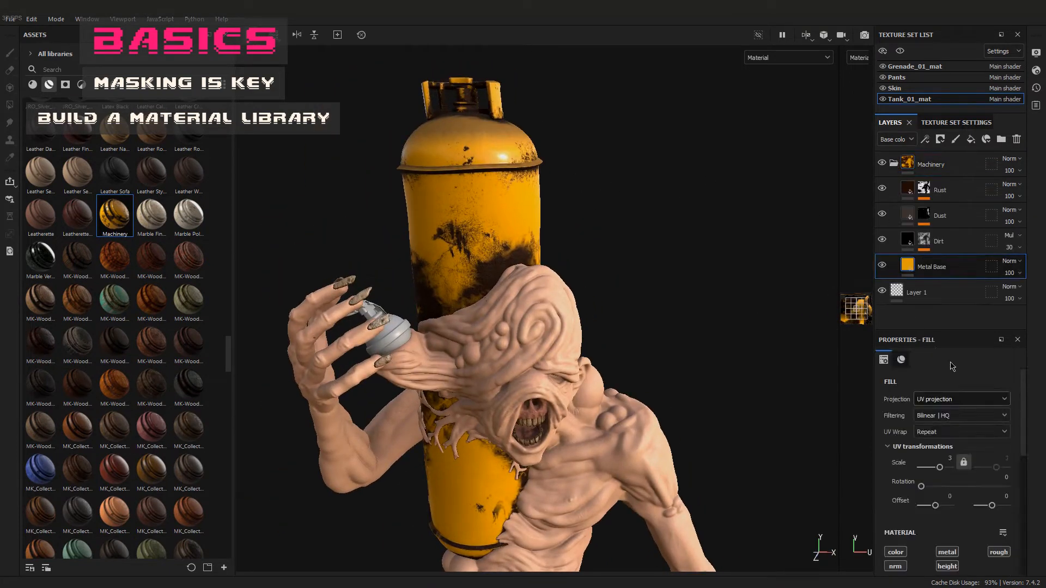
# Change the base colour of the Machinery material's Metal Base layer to a saturated red
pyautogui.click(937, 481)
pyautogui.click(920, 396)
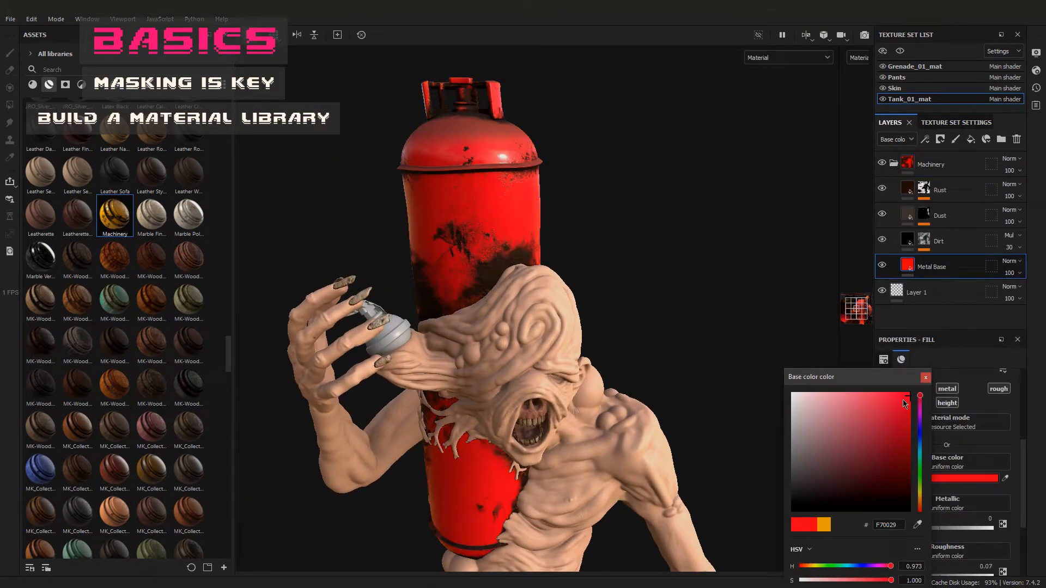
pyautogui.click(921, 510)
pyautogui.scroll(-5, 562, 246)
pyautogui.keyDown('alt'); pyautogui.moveTo(561, 246); pyautogui.dragTo(602, 321); pyautogui.keyUp('alt')
pyautogui.scroll(5, 589, 305)
# Search the smart materials for "painted" and apply Steel Tank Painted to the grenade
pyautogui.scroll(-3, 602, 321)
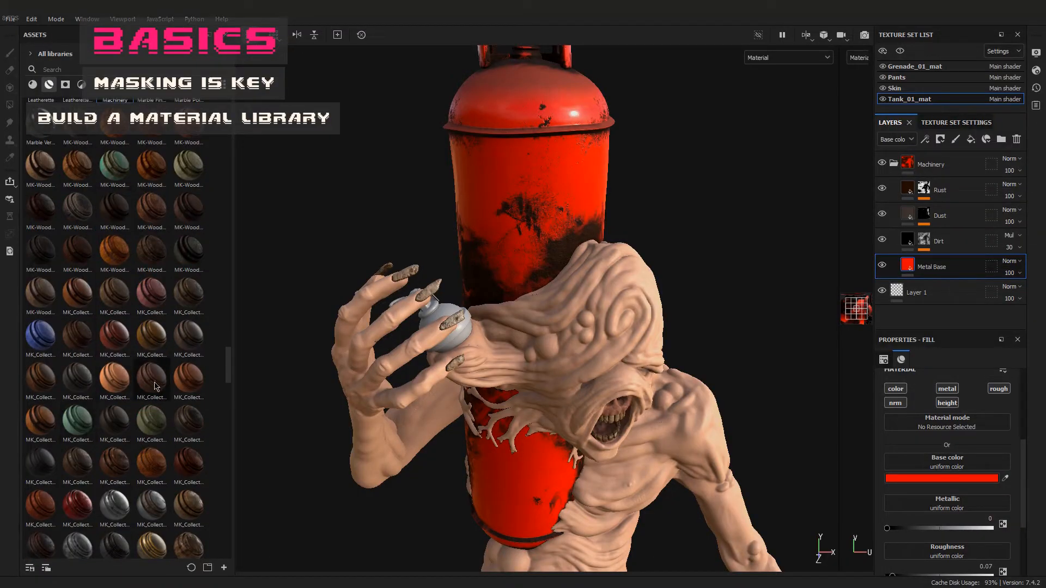
pyautogui.moveTo(228, 375); pyautogui.dragTo(232, 396)
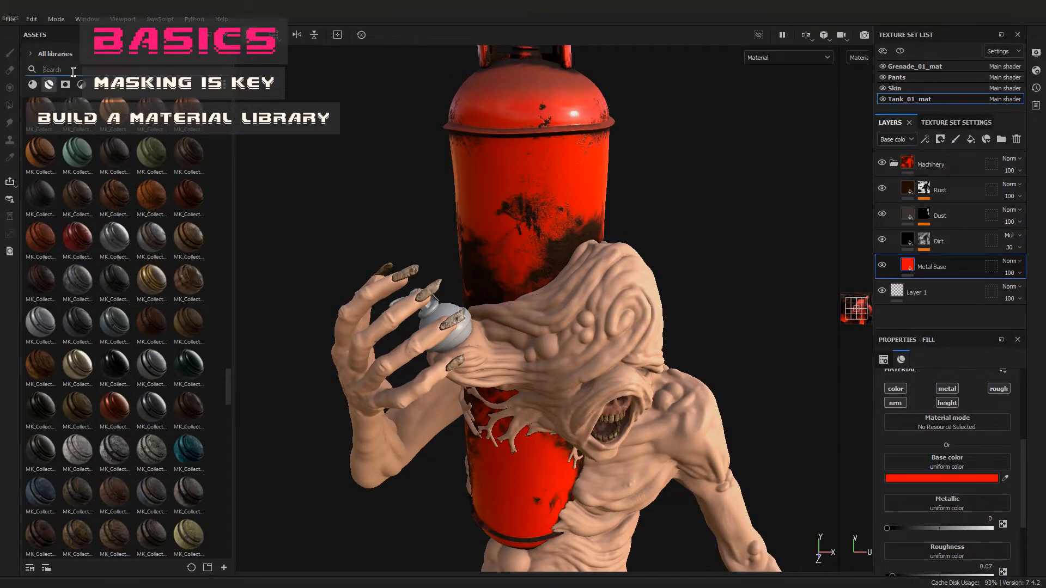
pyautogui.write('painted')
pyautogui.moveTo(38, 211)
pyautogui.mouseDown()
pyautogui.moveTo(415, 295)
pyautogui.moveTo(448, 312)
pyautogui.mouseUp()
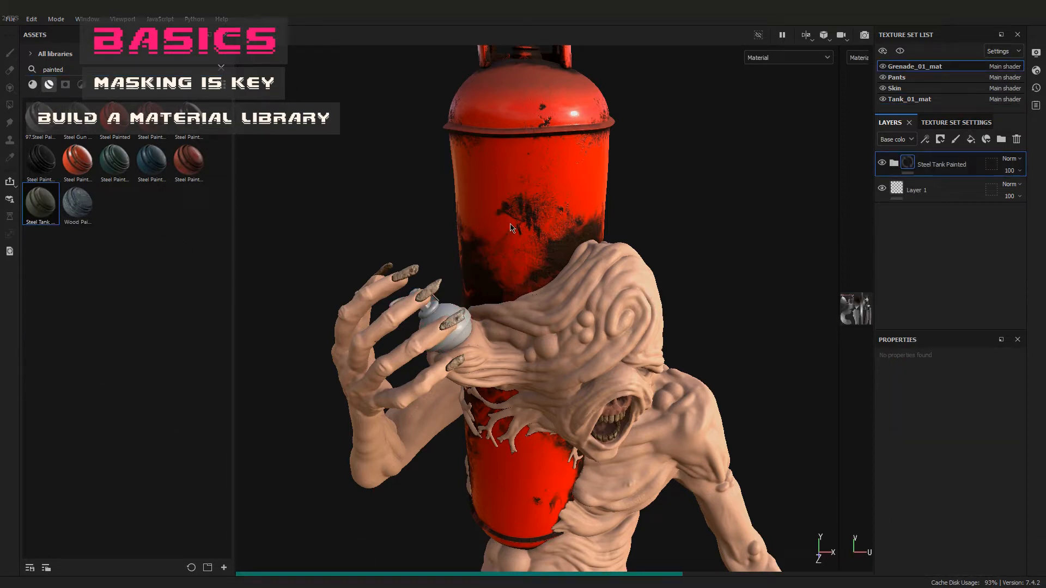
pyautogui.keyDown('alt'); pyautogui.moveTo(511, 228); pyautogui.dragTo(507, 283); pyautogui.keyUp('alt')
pyautogui.keyDown('alt'); pyautogui.moveTo(506, 283); pyautogui.dragTo(500, 430, button='right'); pyautogui.keyUp('alt')
pyautogui.moveTo(500, 429)
pyautogui.keyDown('alt'); pyautogui.mouseDown(button='middle')
pyautogui.moveTo(547, 160)
pyautogui.moveTo(564, 428)
pyautogui.mouseUp(button='middle'); pyautogui.keyUp('alt')
# Search the smart materials for "leather" and apply MK_Collection_Leather_10 to the pants
pyautogui.moveTo(68, 71); pyautogui.dragTo(3, 71)
pyautogui.write('ö')
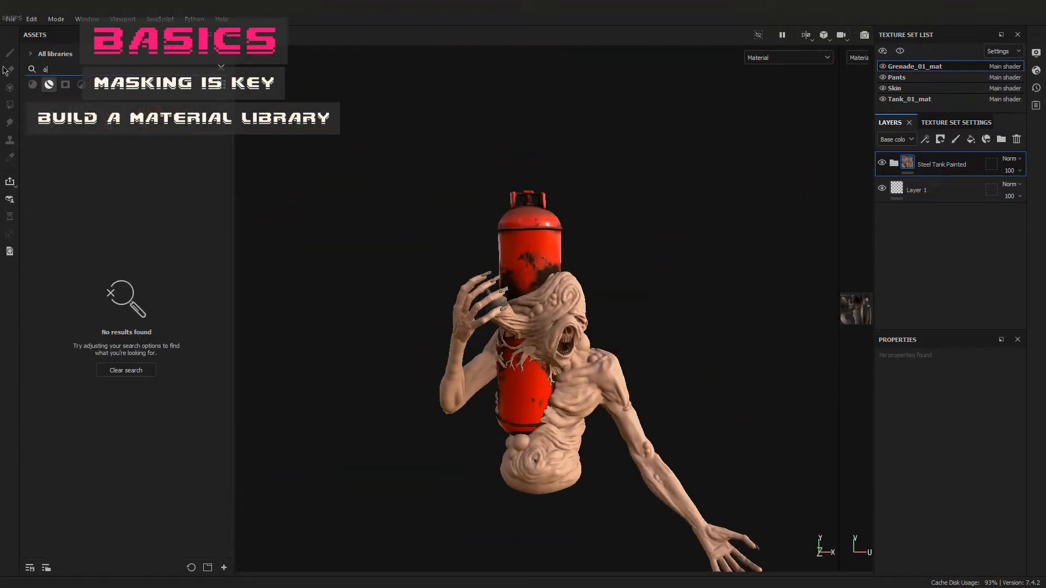
pyautogui.write('leather')
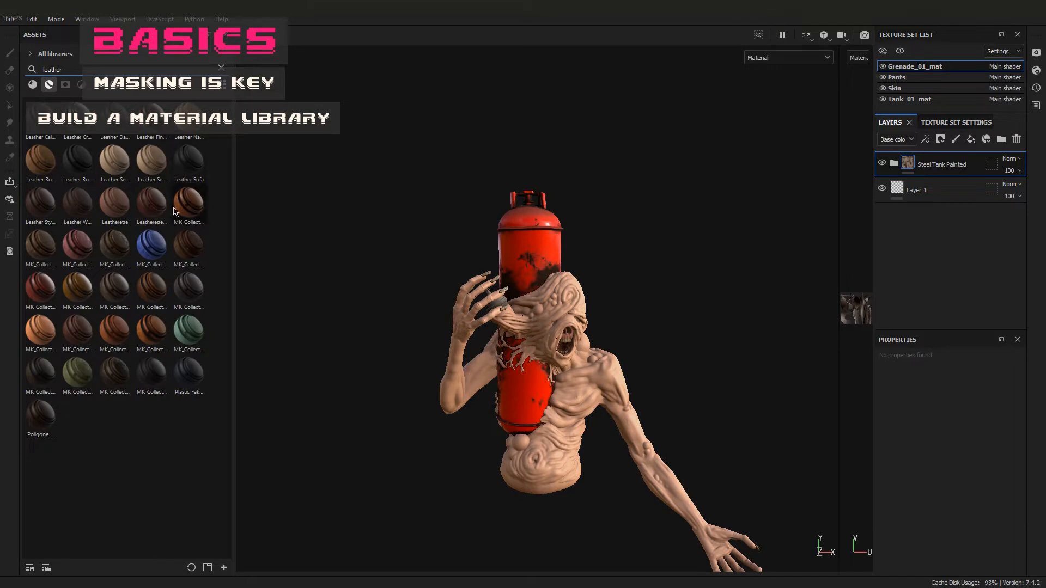
pyautogui.moveTo(181, 245)
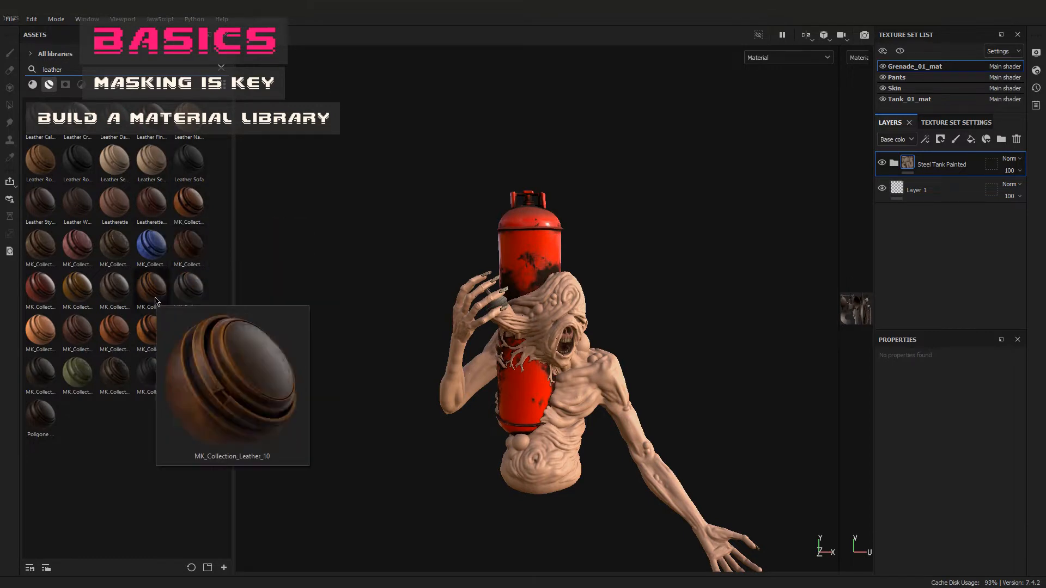
pyautogui.moveTo(156, 297); pyautogui.dragTo(458, 458)
pyautogui.keyDown('alt'); pyautogui.moveTo(567, 436); pyautogui.dragTo(556, 354, button='right'); pyautogui.keyUp('alt')
pyautogui.keyDown('alt'); pyautogui.moveTo(553, 474); pyautogui.dragTo(525, 210, button='middle'); pyautogui.keyUp('alt')
pyautogui.keyDown('alt'); pyautogui.moveTo(525, 210); pyautogui.dragTo(518, 376, button='right'); pyautogui.keyUp('alt')
pyautogui.keyDown('alt'); pyautogui.moveTo(518, 376); pyautogui.dragTo(533, 384); pyautogui.keyUp('alt')
pyautogui.keyDown('alt'); pyautogui.moveTo(532, 384); pyautogui.dragTo(537, 245, button='middle'); pyautogui.keyUp('alt')
pyautogui.keyDown('alt'); pyautogui.moveTo(536, 245); pyautogui.dragTo(567, 256, button='right'); pyautogui.keyUp('alt')
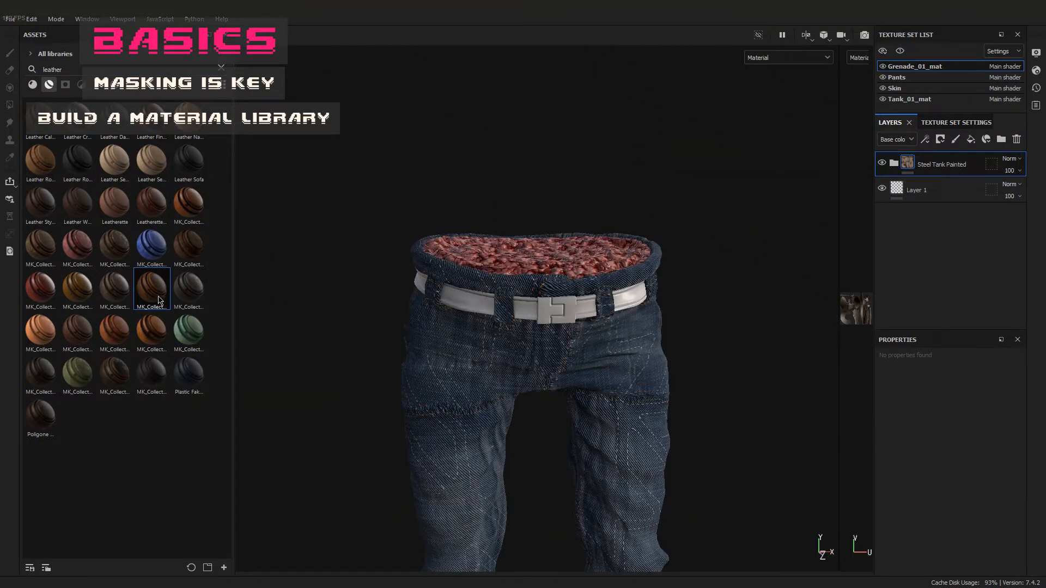
pyautogui.moveTo(157, 298); pyautogui.dragTo(537, 305)
# Add a black mask to the leather material and reveal it only on the belt with Polygon Fill
pyautogui.rightClick(938, 165)
pyautogui.click(936, 33)
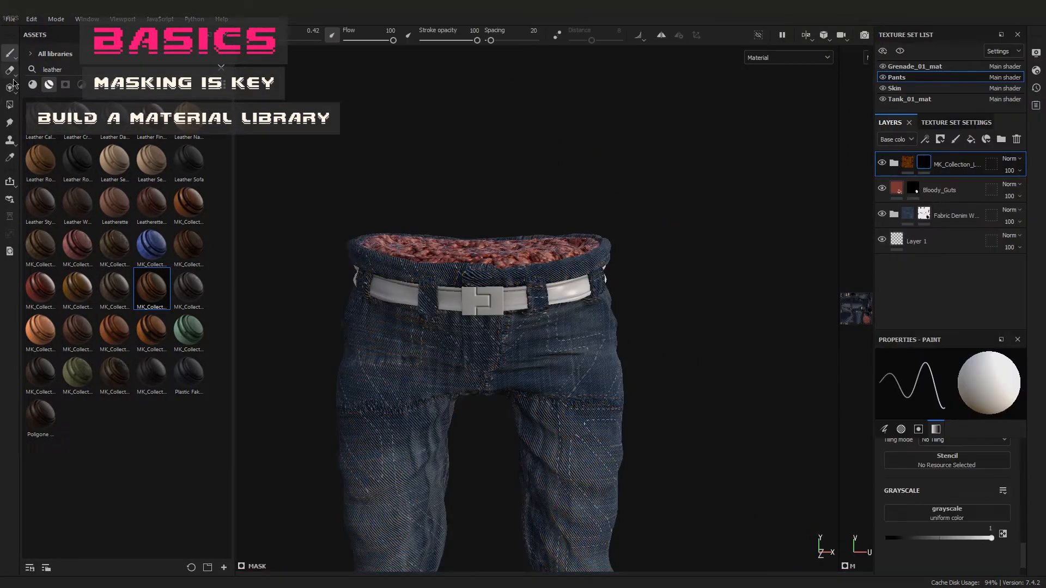
pyautogui.click(10, 105)
pyautogui.click(512, 307)
pyautogui.keyDown('alt'); pyautogui.moveTo(393, 319); pyautogui.dragTo(432, 349); pyautogui.keyUp('alt')
pyautogui.click(9, 52)
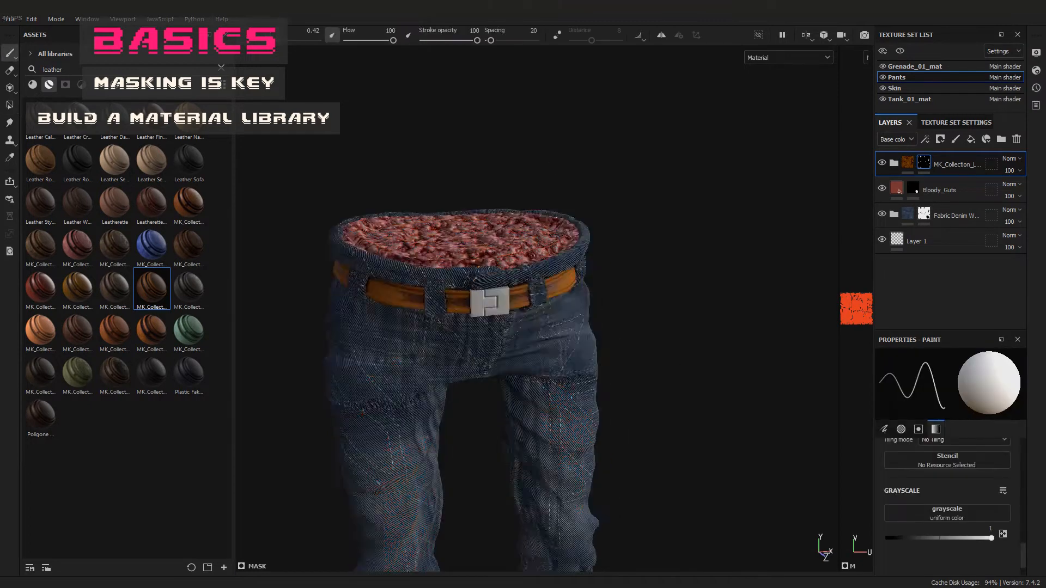
# Change the base colour of the belt leather's Edge worn layer to a dark brown
pyautogui.keyDown('alt'); pyautogui.moveTo(436, 327); pyautogui.dragTo(544, 327, button='right'); pyautogui.keyUp('alt')
pyautogui.keyDown('alt'); pyautogui.moveTo(545, 327); pyautogui.dragTo(545, 289); pyautogui.keyUp('alt')
pyautogui.click(897, 164)
pyautogui.click(948, 189)
pyautogui.click(971, 490)
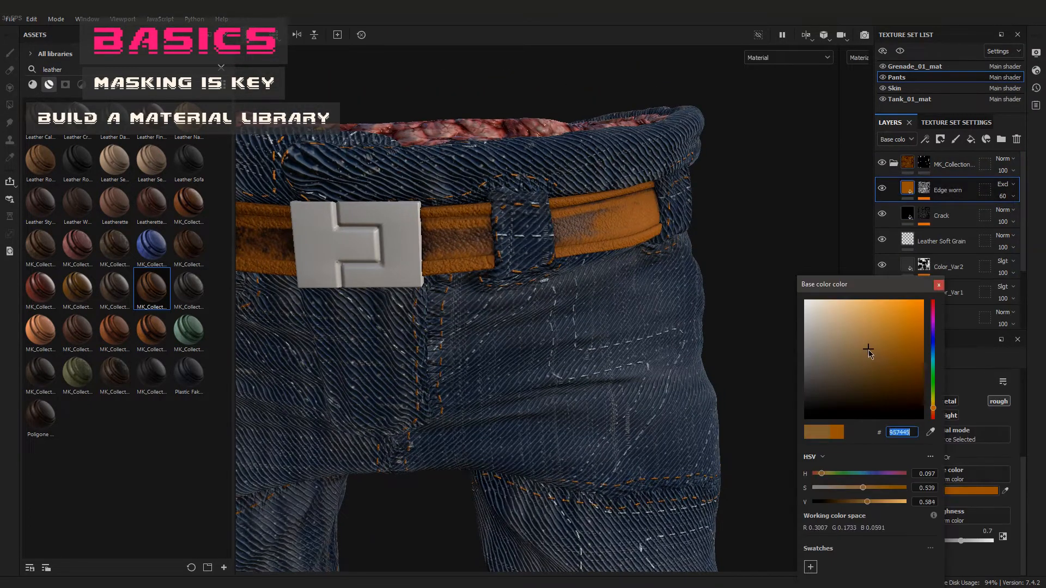
pyautogui.click(938, 285)
# Search the smart materials for "metal" and apply 100.Wet Steel3 to the pants for the belt buckle
pyautogui.keyDown('alt'); pyautogui.moveTo(572, 327); pyautogui.dragTo(436, 327, button='right'); pyautogui.keyUp('alt')
pyautogui.moveTo(491, 326)
pyautogui.keyDown('alt'); pyautogui.mouseDown()
pyautogui.moveTo(551, 354)
pyautogui.moveTo(501, 344)
pyautogui.mouseUp(); pyautogui.keyUp('alt')
pyautogui.keyDown('alt'); pyautogui.moveTo(501, 343); pyautogui.dragTo(544, 344, button='right'); pyautogui.keyUp('alt')
pyautogui.write('metal')
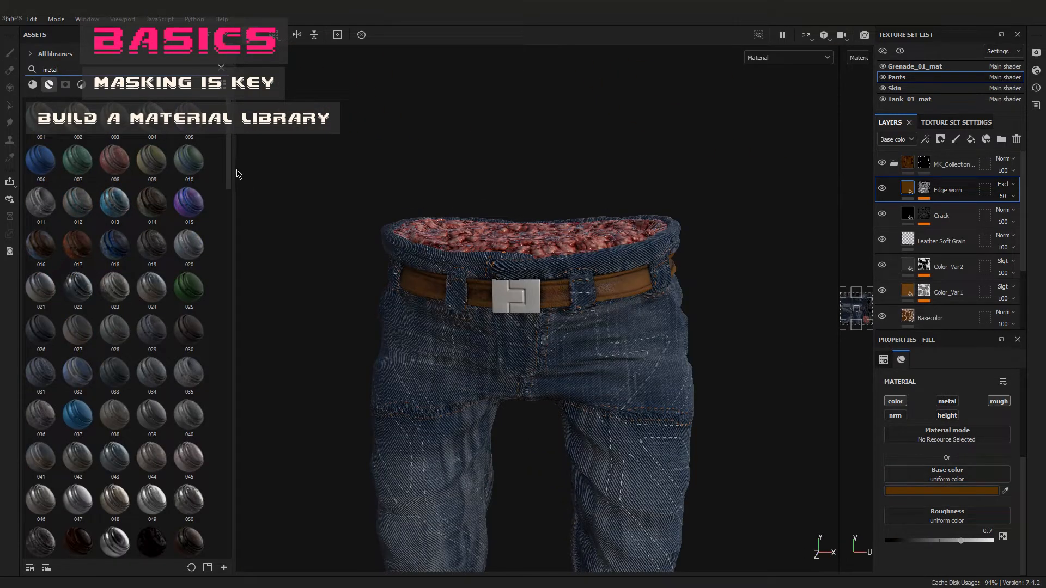
pyautogui.moveTo(229, 163); pyautogui.dragTo(230, 206)
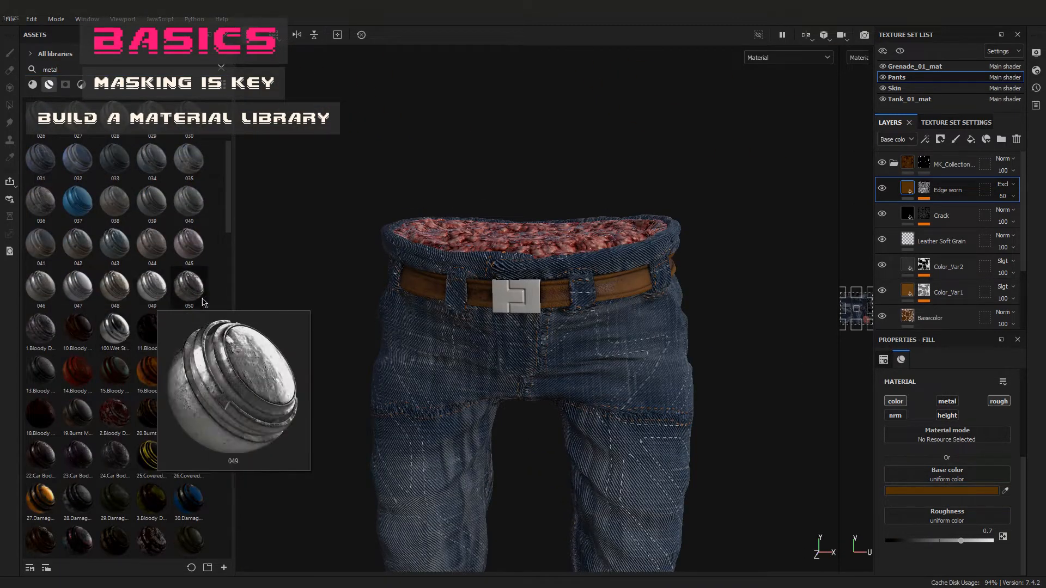
pyautogui.moveTo(114, 329); pyautogui.dragTo(520, 308)
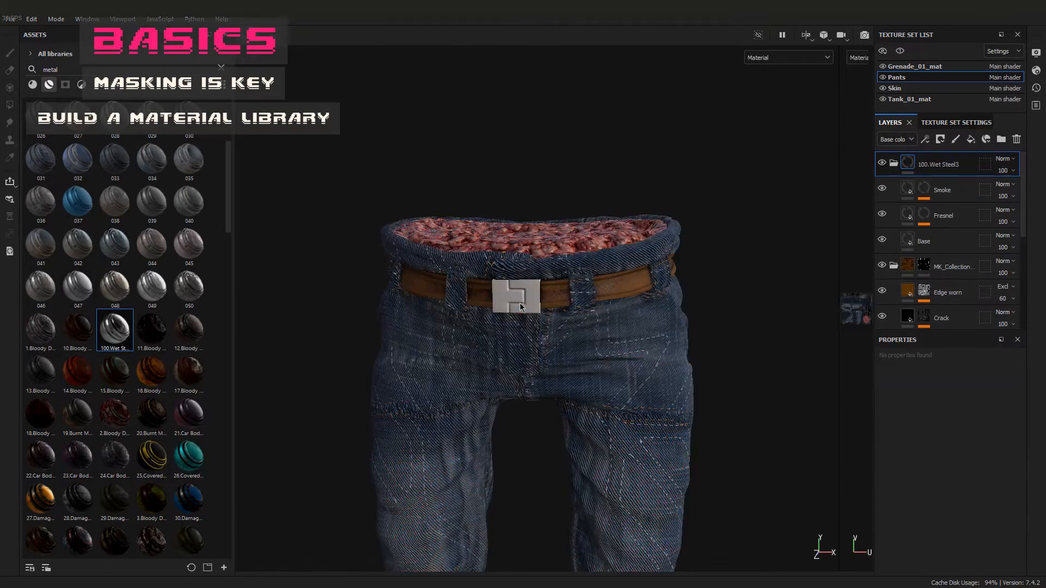
# Add a black mask to the Wet Steel material and reveal it only on the belt buckle with Polygon Fill
pyautogui.keyDown('alt'); pyautogui.moveTo(349, 354); pyautogui.dragTo(382, 327); pyautogui.keyUp('alt')
pyautogui.scroll(3, 381, 327)
pyautogui.rightClick(941, 162)
pyautogui.click(941, 22)
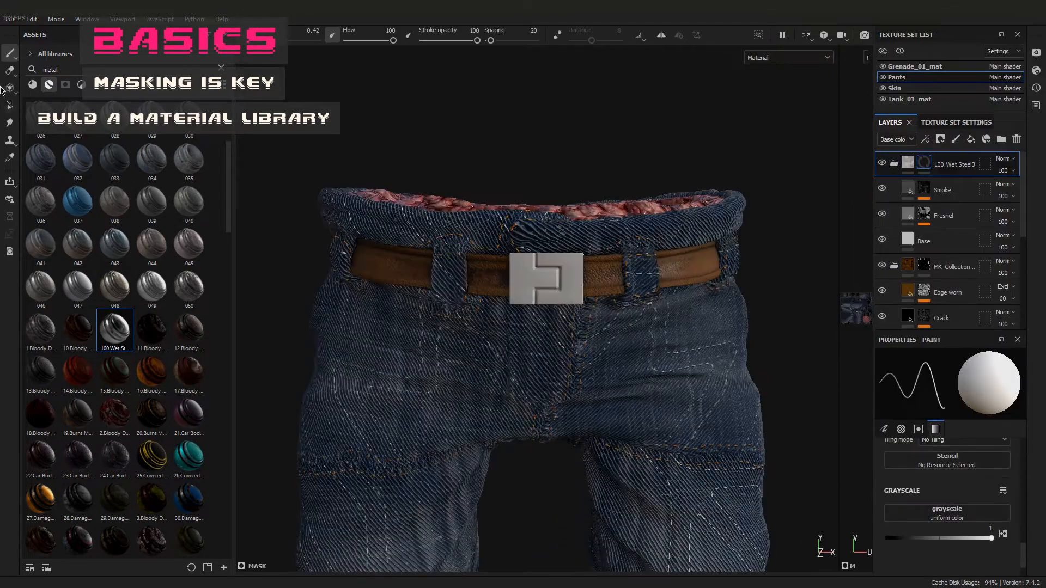
pyautogui.click(10, 104)
pyautogui.click(10, 53)
# Change the base colour of the gas tank's Metal Base layer to a darker, muted red
pyautogui.scroll(-5, 545, 272)
pyautogui.keyDown('alt'); pyautogui.moveTo(545, 272); pyautogui.dragTo(577, 262); pyautogui.keyUp('alt')
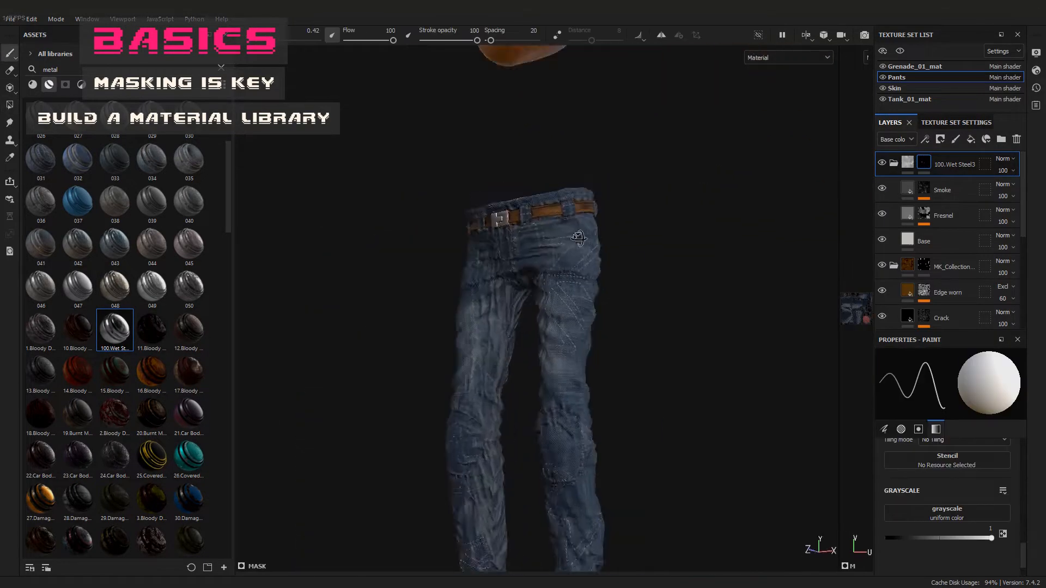
pyautogui.scroll(-3, 577, 229)
pyautogui.keyDown('alt'); pyautogui.moveTo(583, 196); pyautogui.dragTo(588, 309, button='middle'); pyautogui.keyUp('alt')
pyautogui.scroll(6, 588, 309)
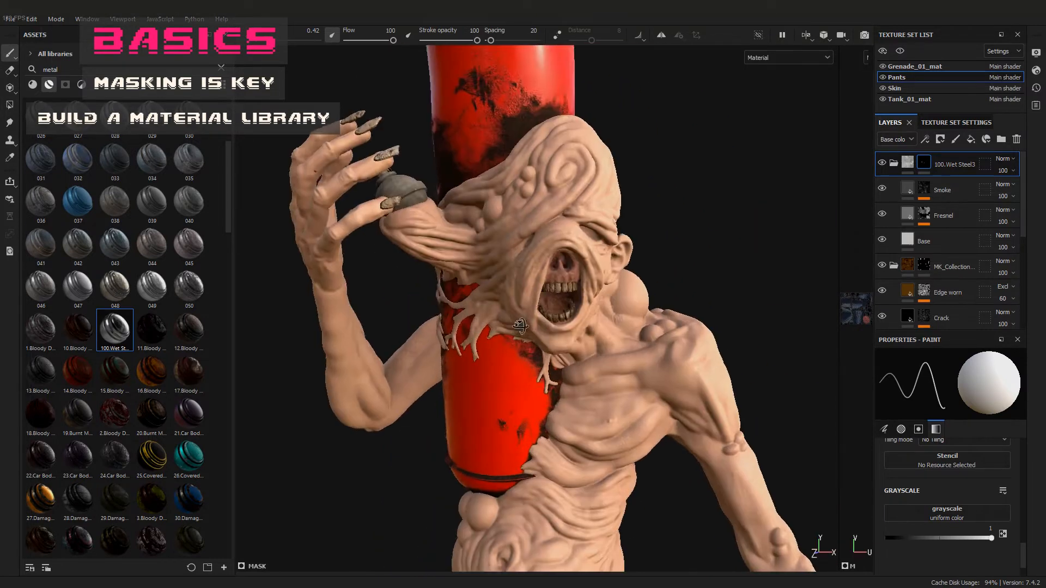
pyautogui.click(894, 162)
pyautogui.click(907, 99)
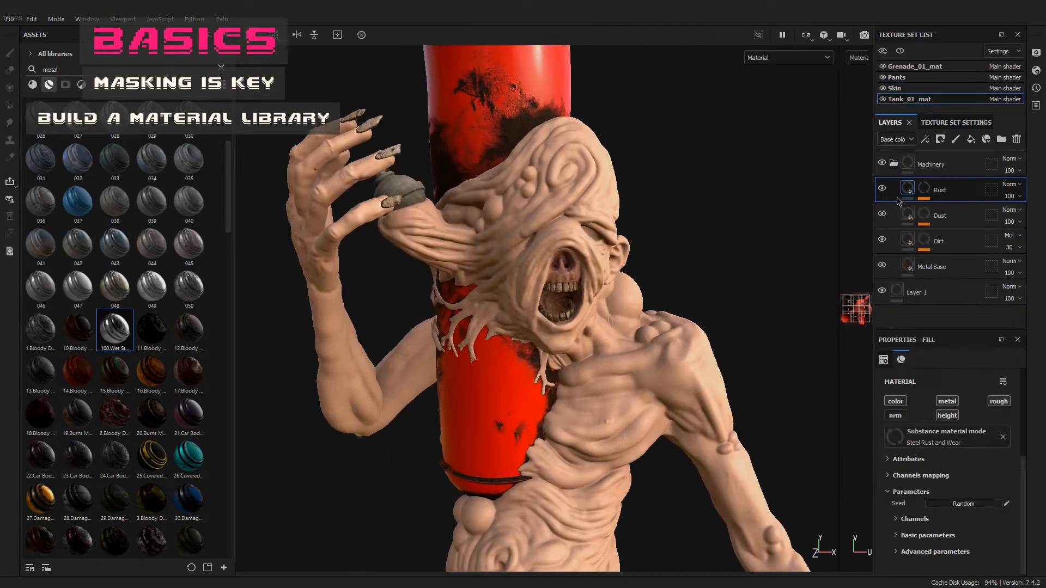
pyautogui.click(907, 265)
pyautogui.keyDown('alt'); pyautogui.moveTo(662, 250); pyautogui.dragTo(632, 278, button='right'); pyautogui.keyUp('alt')
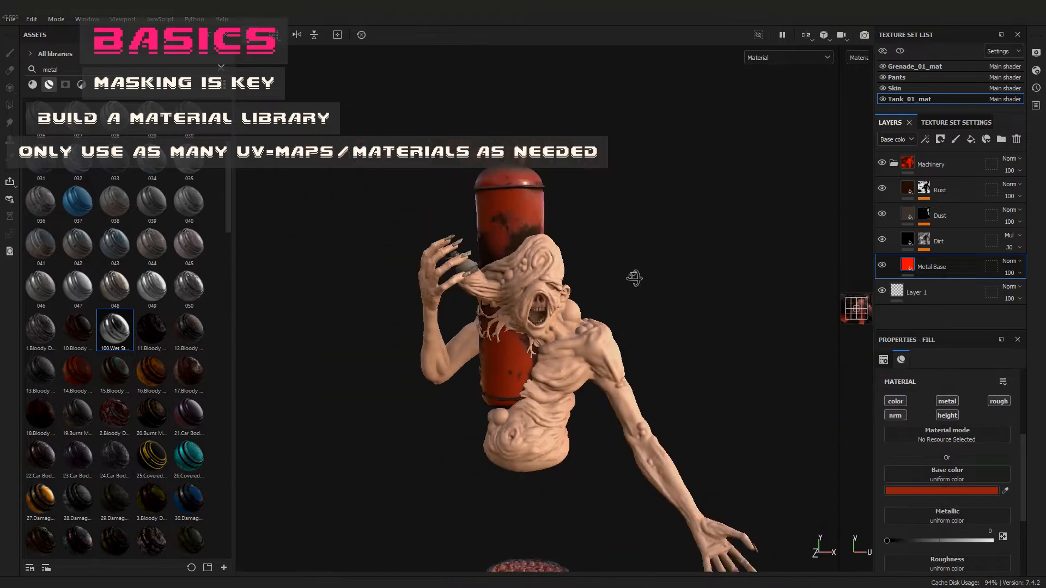
pyautogui.keyDown('alt'); pyautogui.moveTo(626, 463); pyautogui.dragTo(621, 343, button='middle'); pyautogui.keyUp('alt')
pyautogui.keyDown('alt'); pyautogui.moveTo(621, 344); pyautogui.dragTo(595, 342, button='right'); pyautogui.keyUp('alt')
pyautogui.keyDown('alt'); pyautogui.moveTo(595, 342); pyautogui.dragTo(614, 321); pyautogui.keyUp('alt')
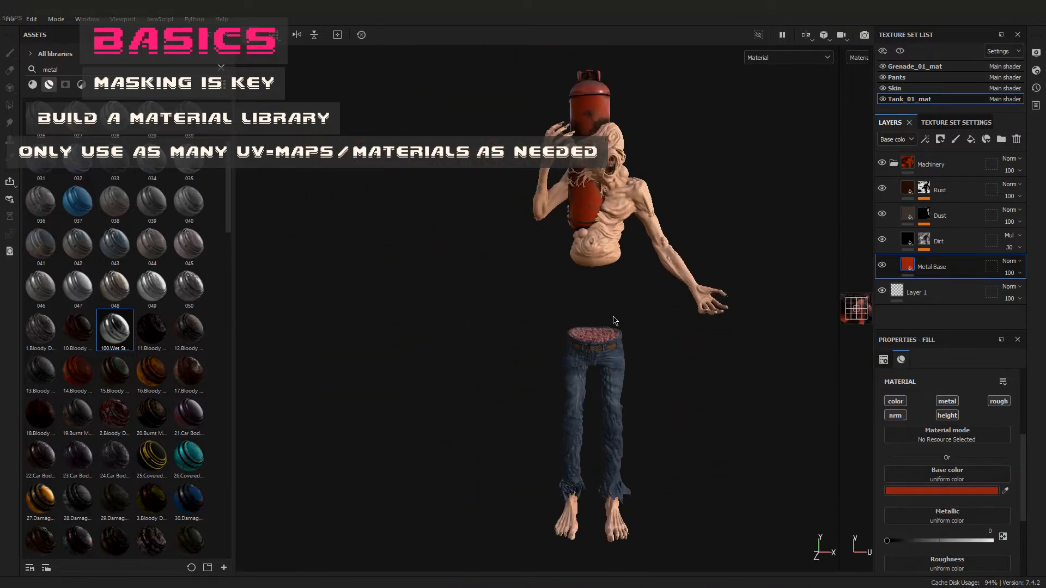
pyautogui.keyDown('alt'); pyautogui.moveTo(613, 320); pyautogui.dragTo(640, 282, button='right'); pyautogui.keyUp('alt')
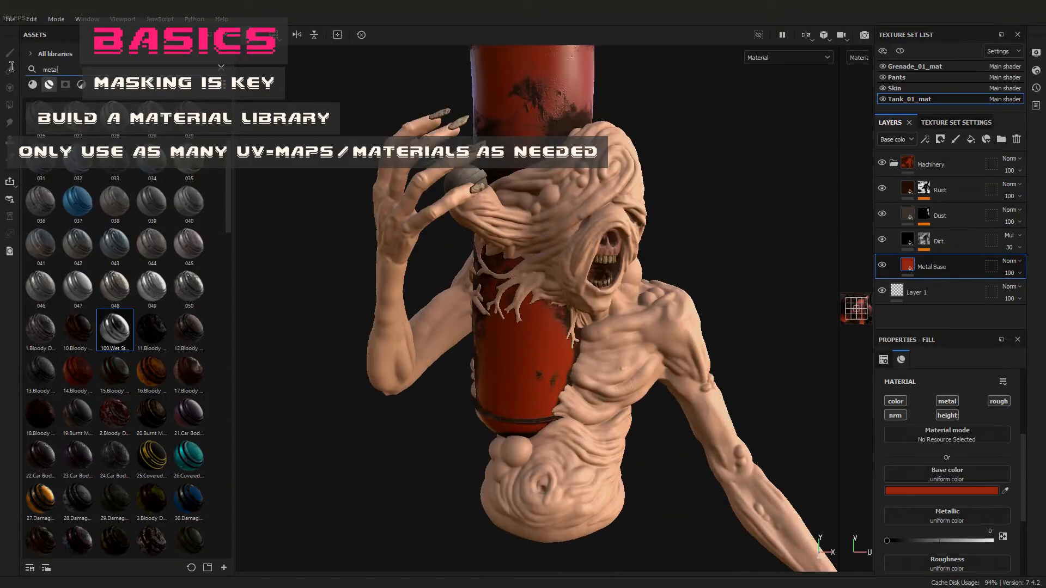
# Search the smart materials for "weathering" and apply weathering4 (dirt4) to the creature's skin
pyautogui.moveTo(60, 69); pyautogui.dragTo(11, 67)
pyautogui.press('BackSpace')
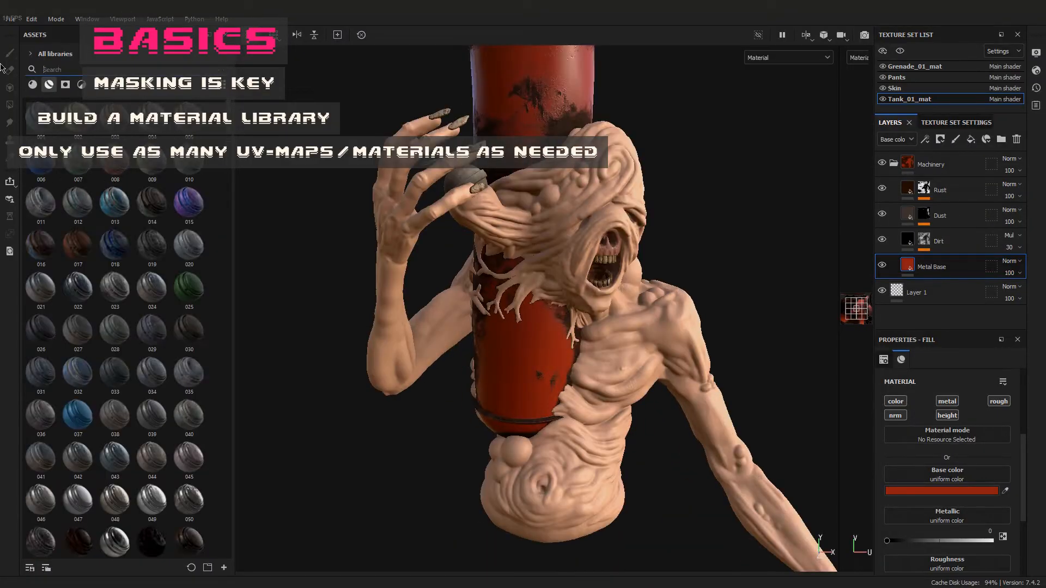
pyautogui.scroll(-20, 177, 261)
pyautogui.scroll(-8, 177, 261)
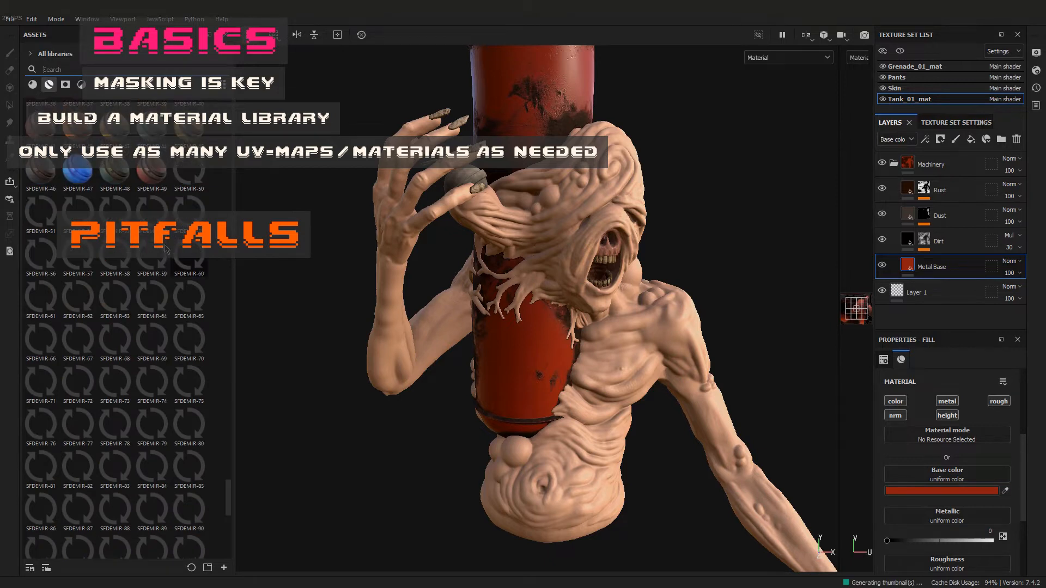
pyautogui.click(62, 69)
pyautogui.write('weathering')
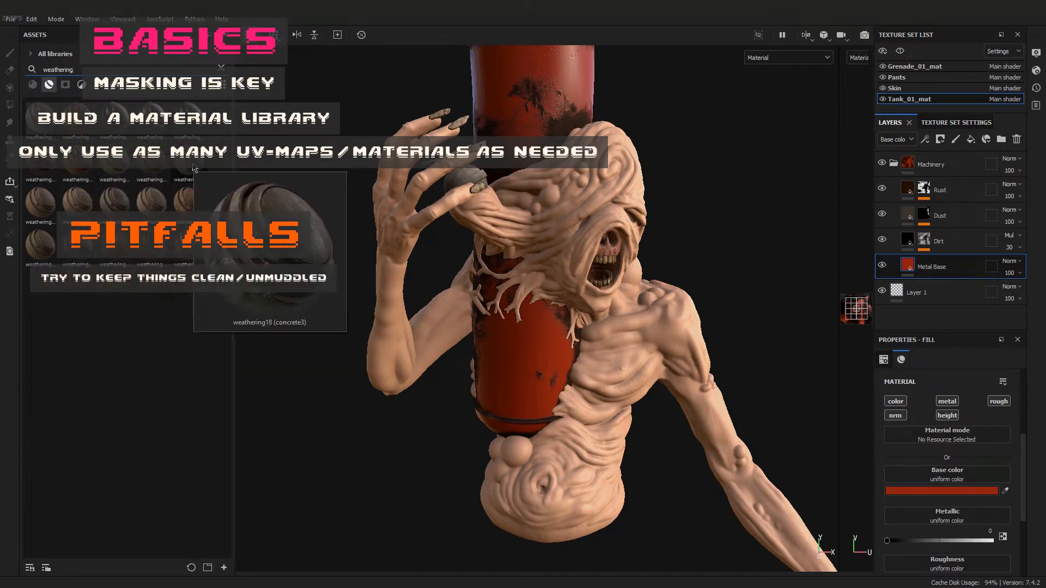
pyautogui.moveTo(185, 224)
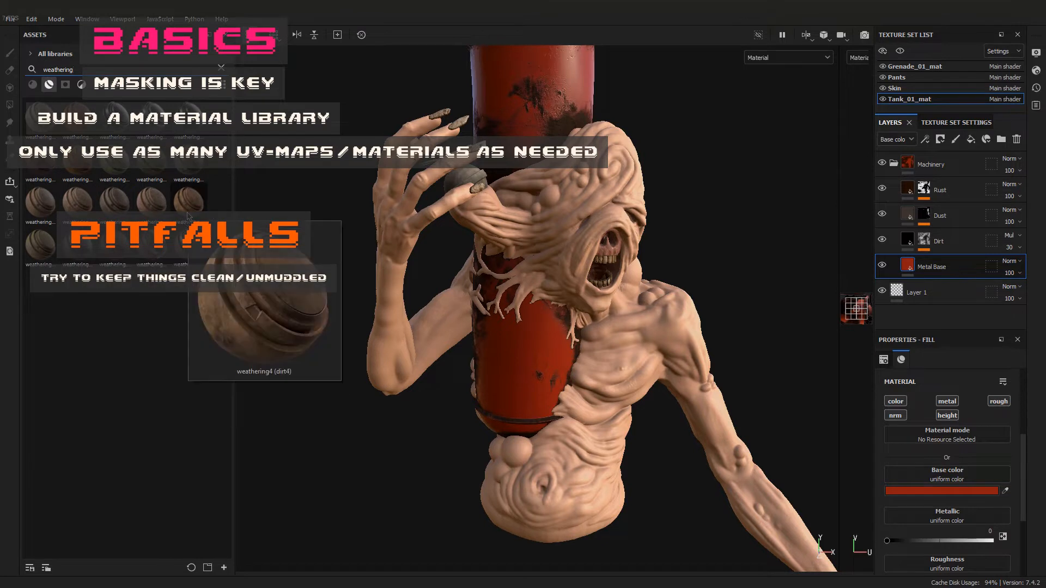
pyautogui.moveTo(185, 224); pyautogui.dragTo(561, 250)
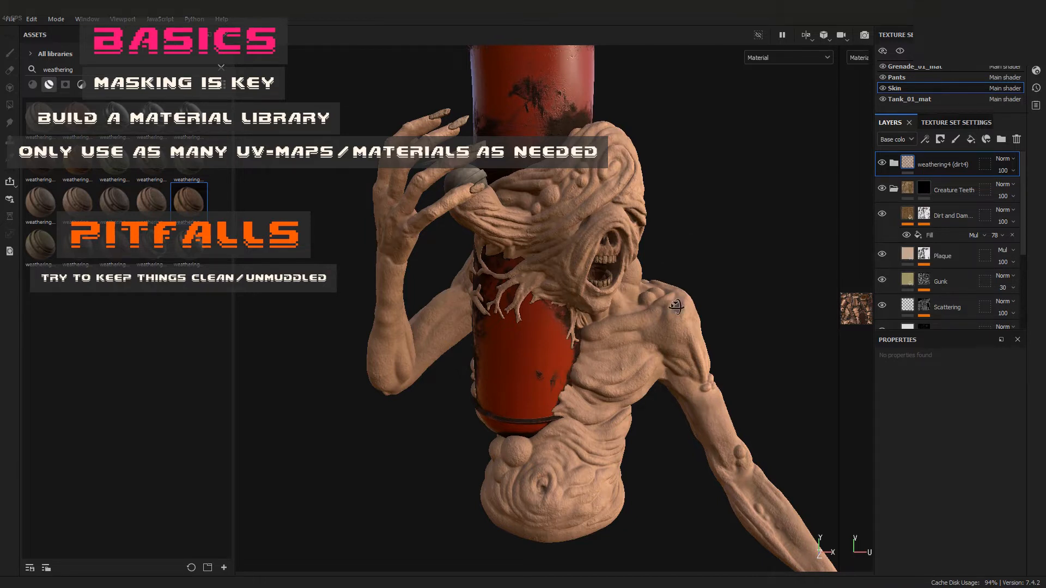
# Apply the weathering2 (dirt2) smart material to the pants
pyautogui.keyDown('alt'); pyautogui.moveTo(675, 306); pyautogui.dragTo(192, 263); pyautogui.keyUp('alt')
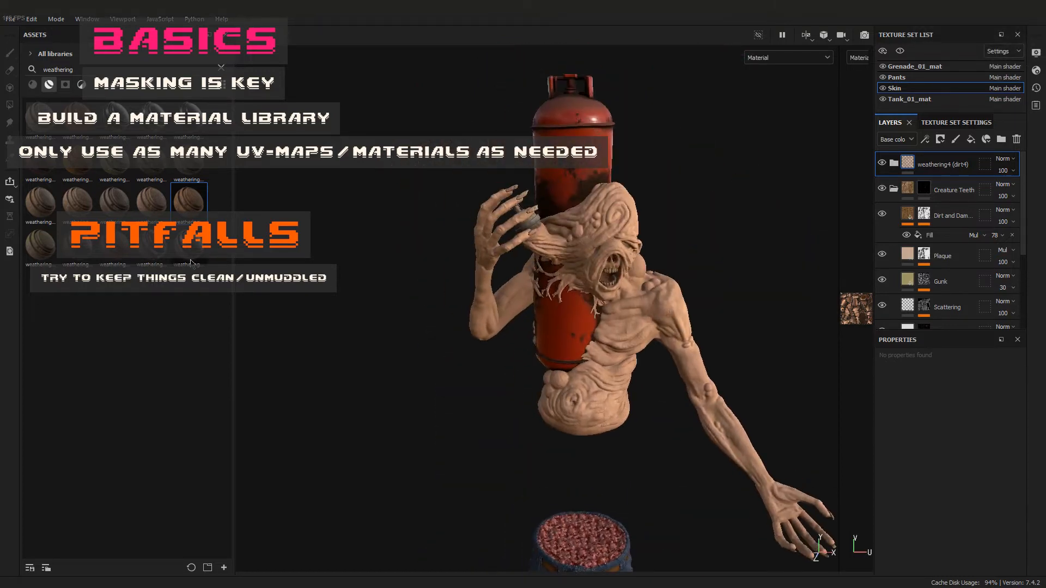
pyautogui.moveTo(191, 264)
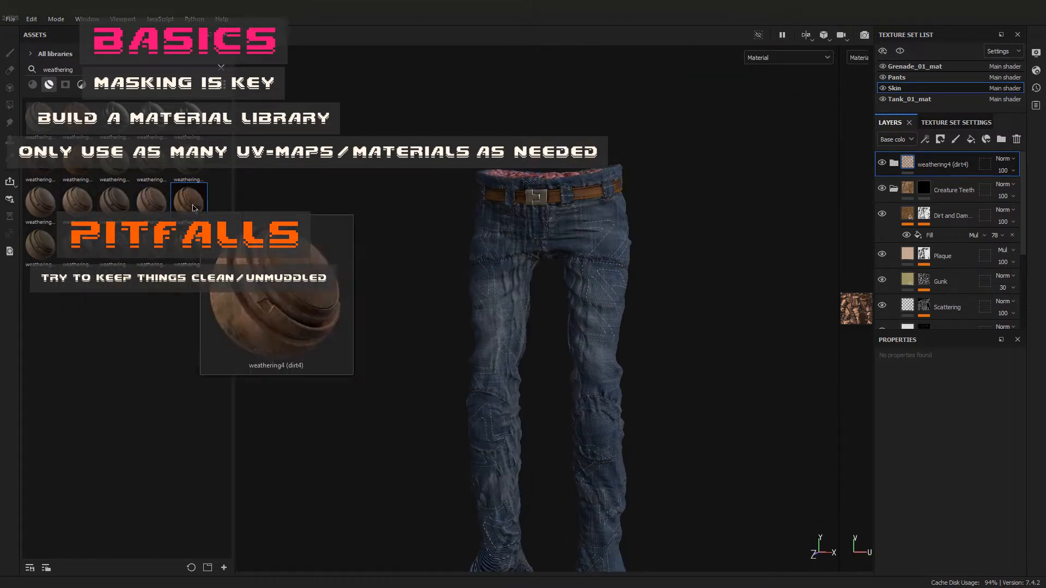
pyautogui.moveTo(77, 202); pyautogui.dragTo(520, 339)
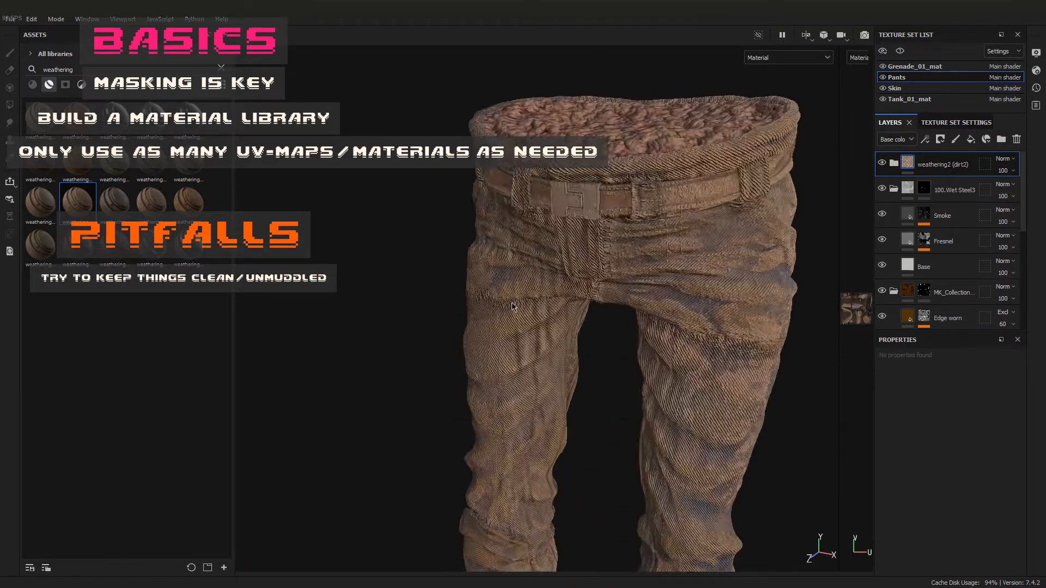
# Add a white mask to the weathering2 material and mask out the guts, belt and buckle with Polygon Fill
pyautogui.keyDown('alt'); pyautogui.moveTo(512, 307); pyautogui.dragTo(561, 327); pyautogui.keyUp('alt')
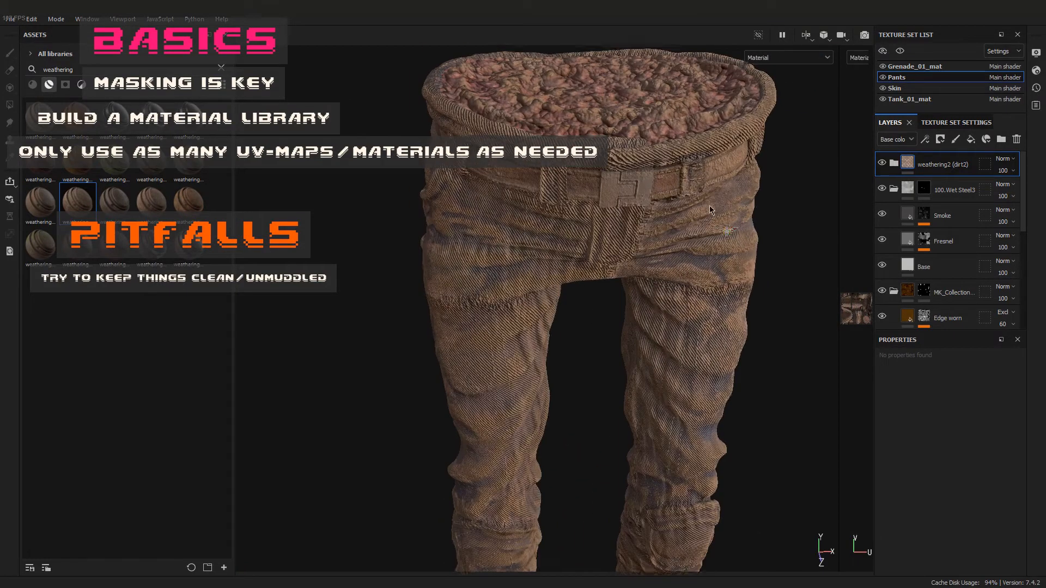
pyautogui.keyDown('alt'); pyautogui.moveTo(710, 207); pyautogui.dragTo(646, 242, button='middle'); pyautogui.keyUp('alt')
pyautogui.rightClick(932, 171)
pyautogui.click(931, 22)
pyautogui.keyDown('alt'); pyautogui.moveTo(419, 351); pyautogui.dragTo(442, 324); pyautogui.keyUp('alt')
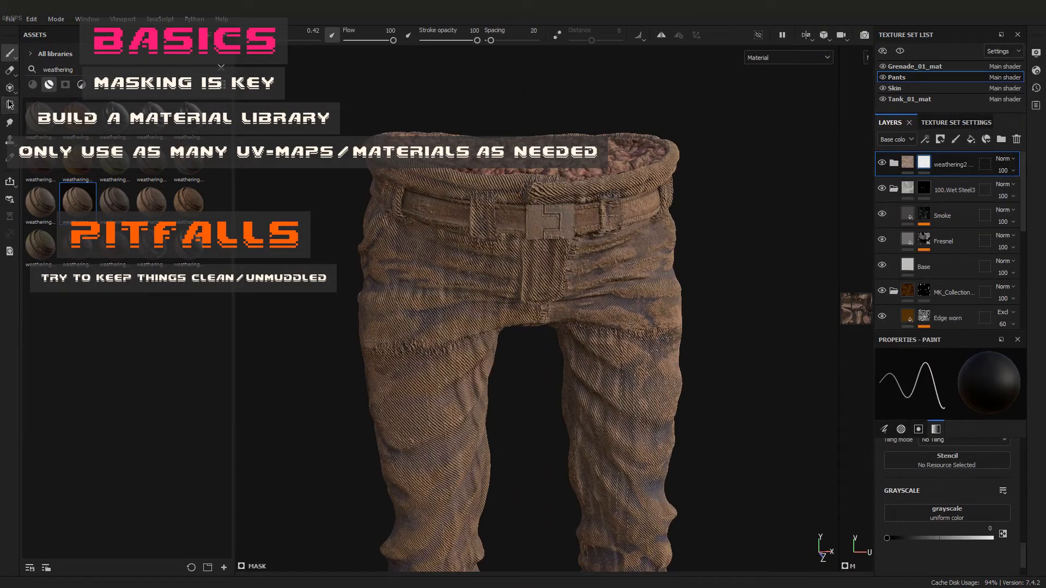
pyautogui.click(9, 103)
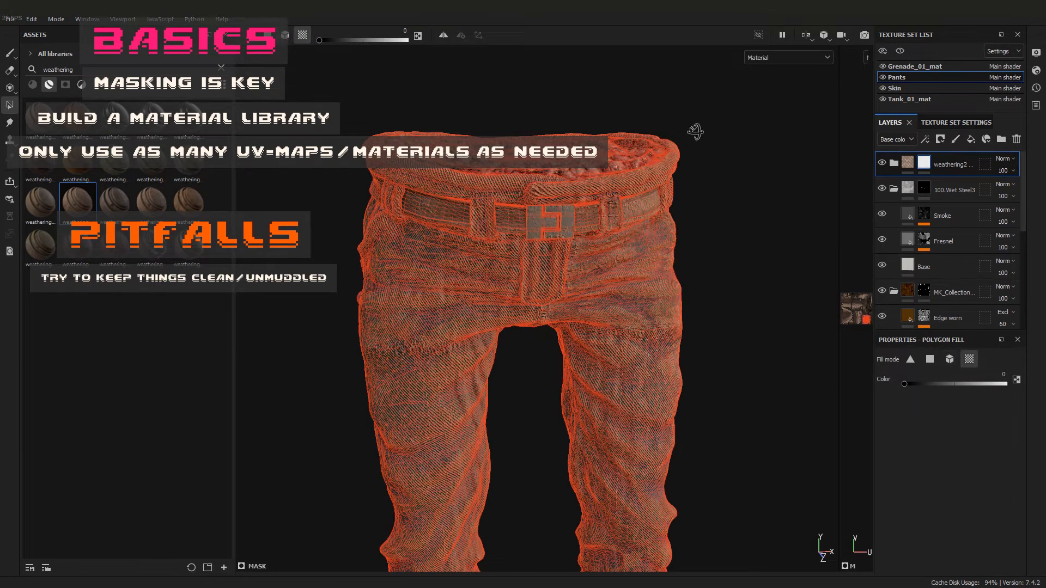
pyautogui.keyDown('alt'); pyautogui.moveTo(696, 132); pyautogui.dragTo(677, 156); pyautogui.keyUp('alt')
pyautogui.click(537, 204)
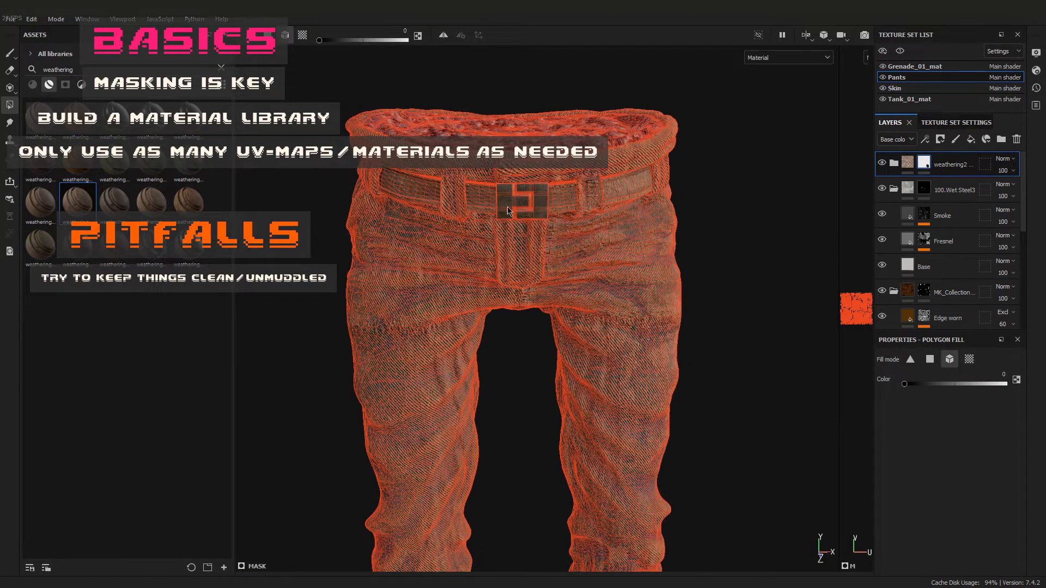
pyautogui.click(467, 206)
pyautogui.click(11, 59)
# Compare the pants with and without the weathering2 material, and hide Fill layer 3 inside its folder
pyautogui.scroll(-5, 523, 381)
pyautogui.keyDown('alt'); pyautogui.moveTo(515, 381); pyautogui.dragTo(560, 424); pyautogui.keyUp('alt')
pyautogui.click(881, 165)
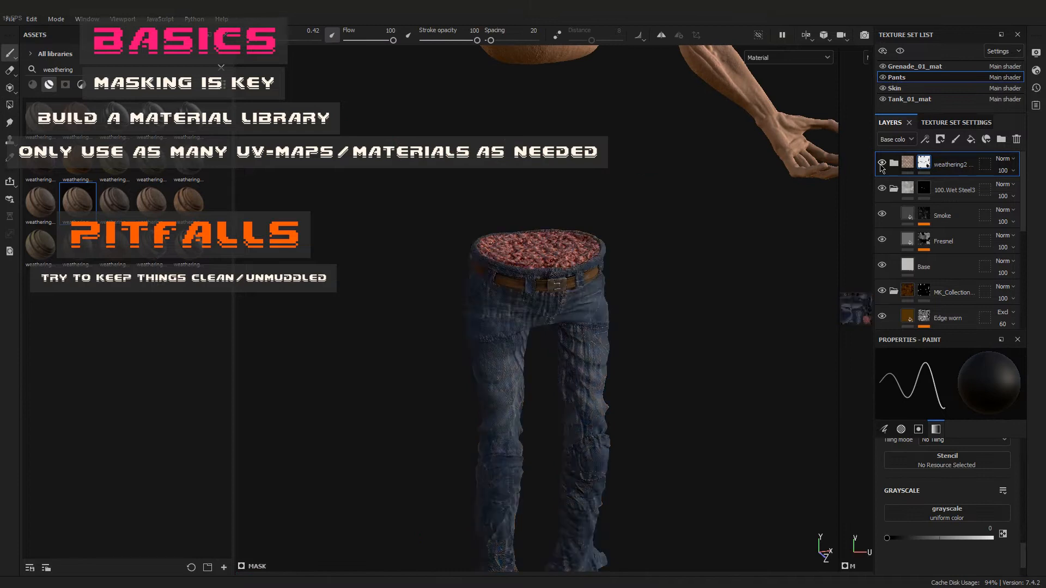
pyautogui.click(881, 165)
pyautogui.click(894, 163)
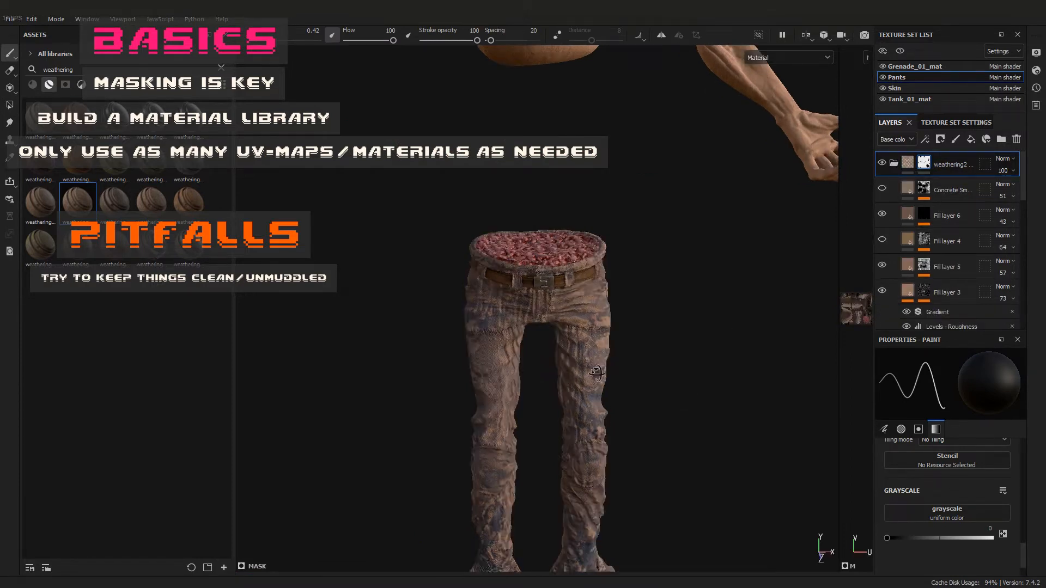
pyautogui.keyDown('alt'); pyautogui.moveTo(545, 381); pyautogui.dragTo(545, 234, button='middle'); pyautogui.keyUp('alt')
pyautogui.click(882, 265)
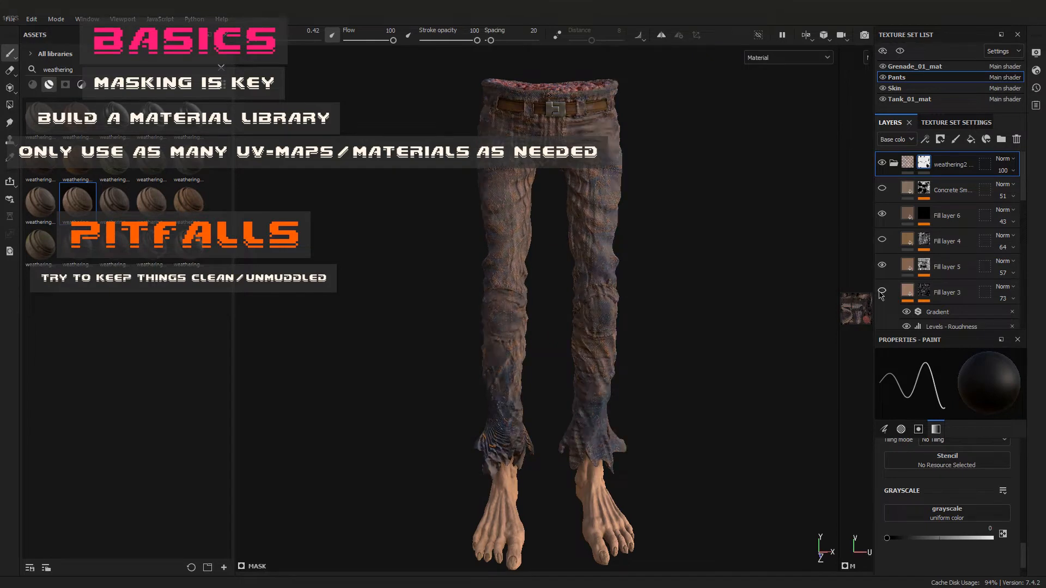
# Examine the weathered pants, upper body and belt buckle, and preview the metal weathering smart materials
pyautogui.keyDown('alt'); pyautogui.moveTo(572, 327); pyautogui.dragTo(640, 339); pyautogui.keyUp('alt')
pyautogui.scroll(-5, 639, 339)
pyautogui.keyDown('alt'); pyautogui.moveTo(639, 339); pyautogui.dragTo(599, 322, button='middle'); pyautogui.keyUp('alt')
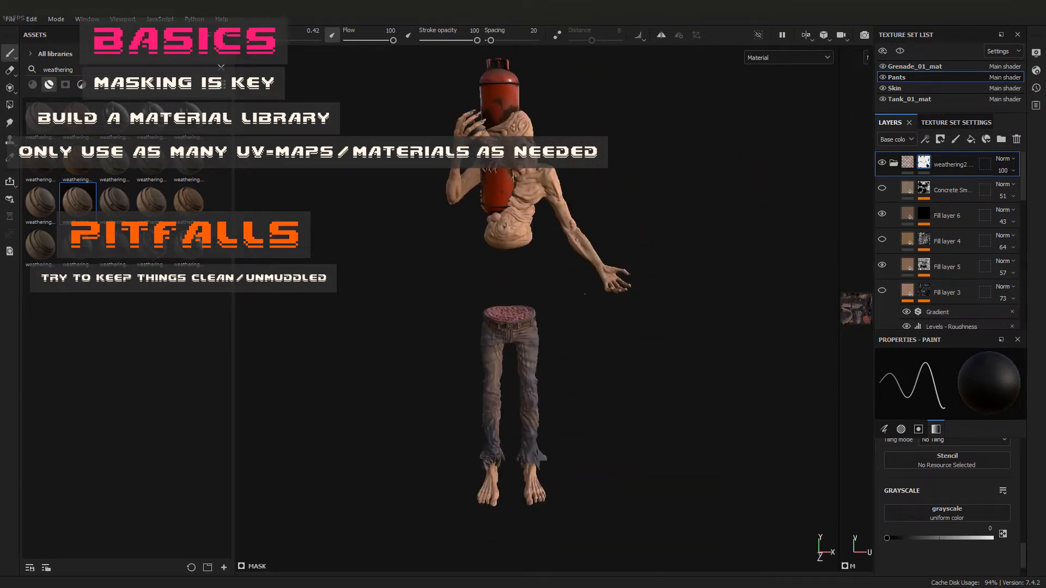
pyautogui.scroll(10, 599, 321)
pyautogui.keyDown('alt'); pyautogui.moveTo(578, 294); pyautogui.dragTo(545, 327); pyautogui.keyUp('alt')
pyautogui.moveTo(153, 264)
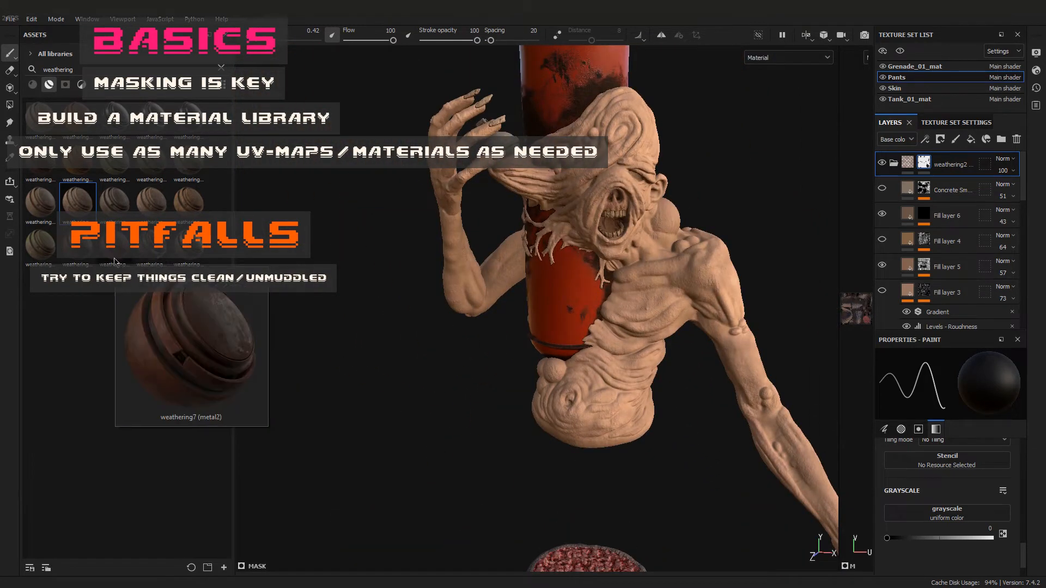
pyautogui.press('f')
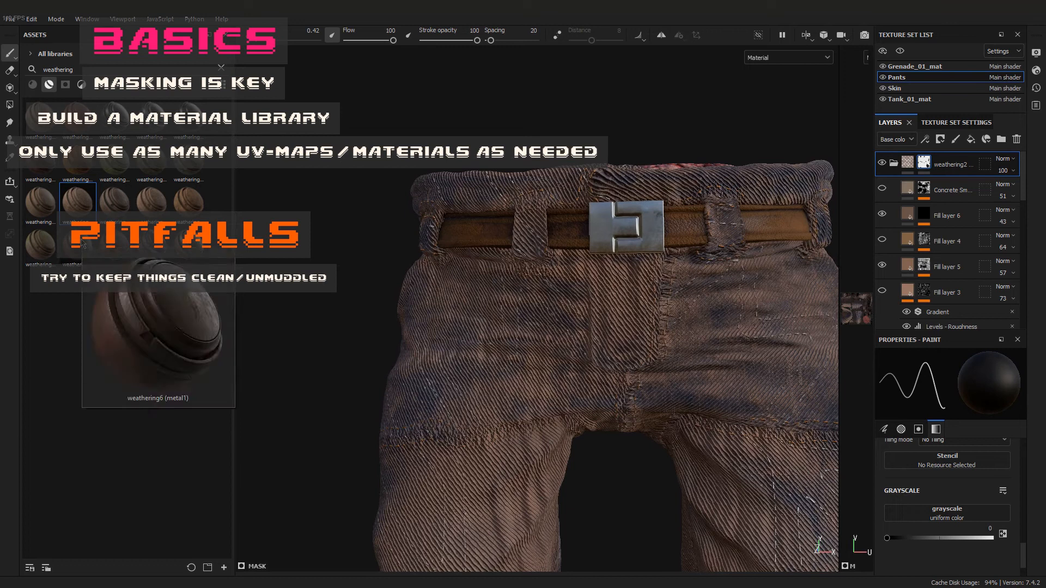
# Try to weather the pants with the weathering8 (metal3) smart material, masking it with Polygon Fill
pyautogui.moveTo(152, 244); pyautogui.dragTo(651, 230)
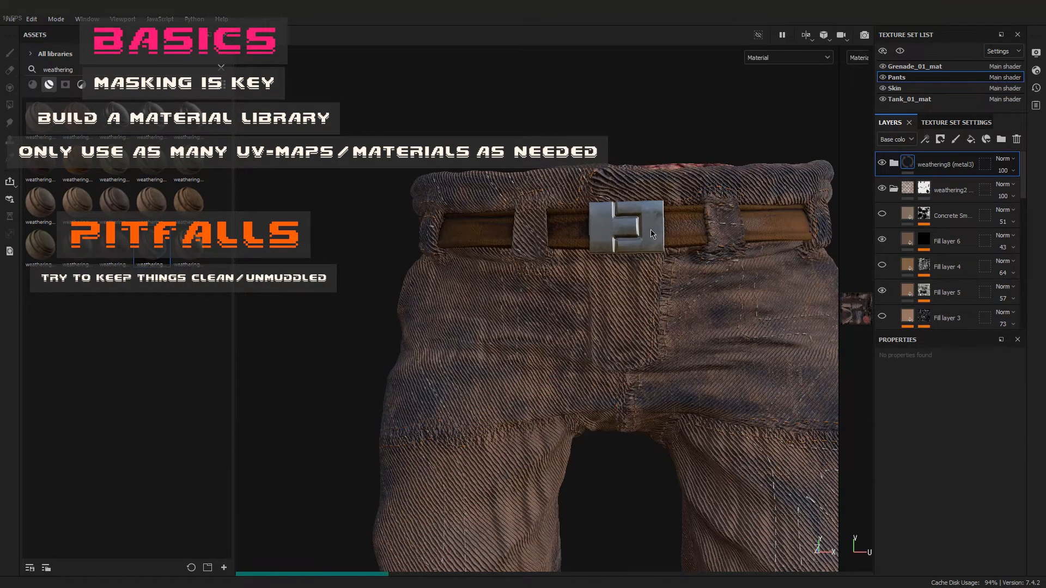
pyautogui.keyDown('alt'); pyautogui.moveTo(650, 230); pyautogui.dragTo(611, 291); pyautogui.keyUp('alt')
pyautogui.rightClick(940, 170)
pyautogui.click(893, 37)
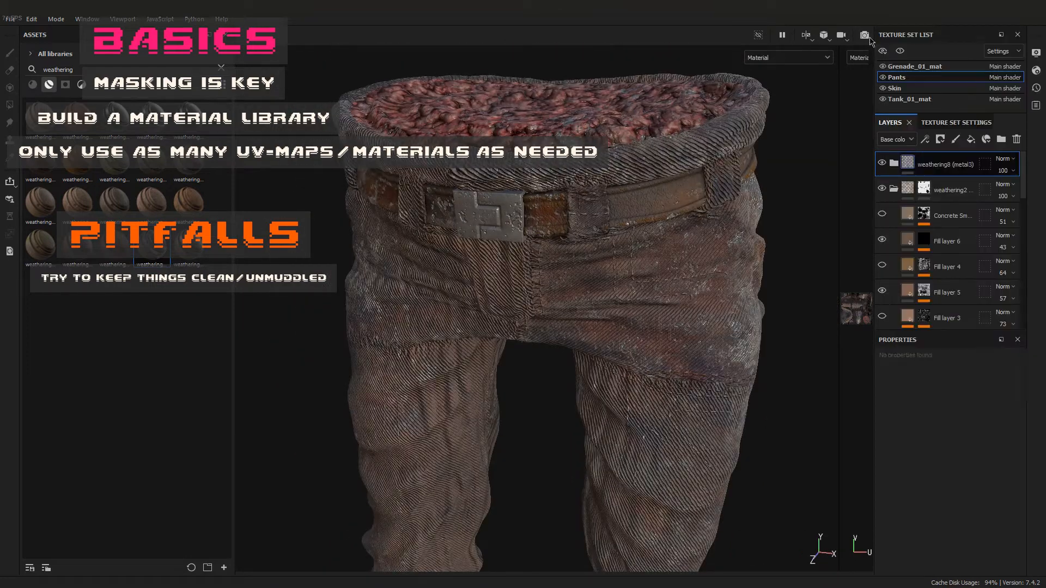
pyautogui.press('4')
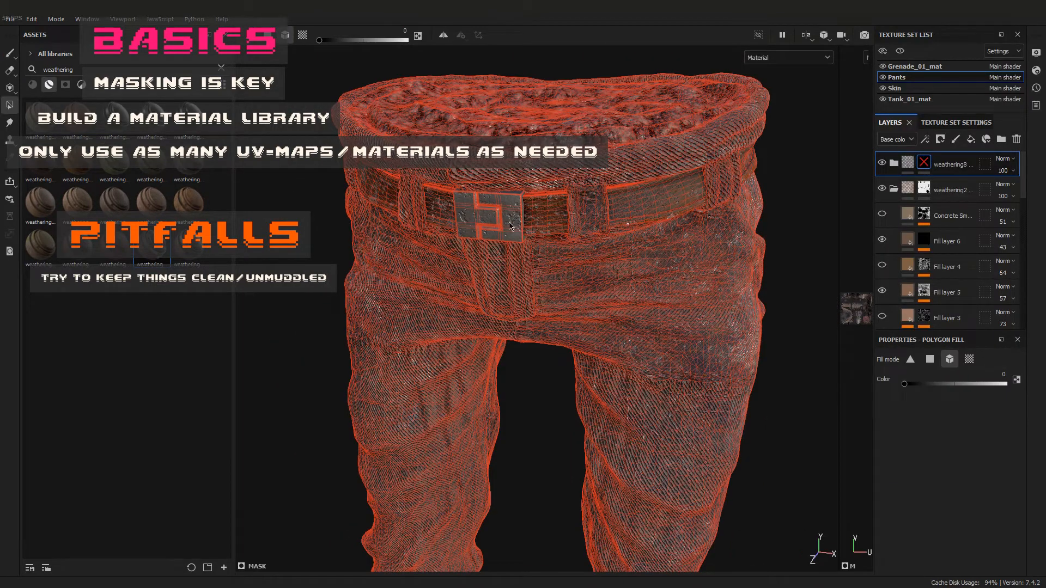
pyautogui.keyDown('alt'); pyautogui.moveTo(288, 294); pyautogui.dragTo(418, 302); pyautogui.keyUp('alt')
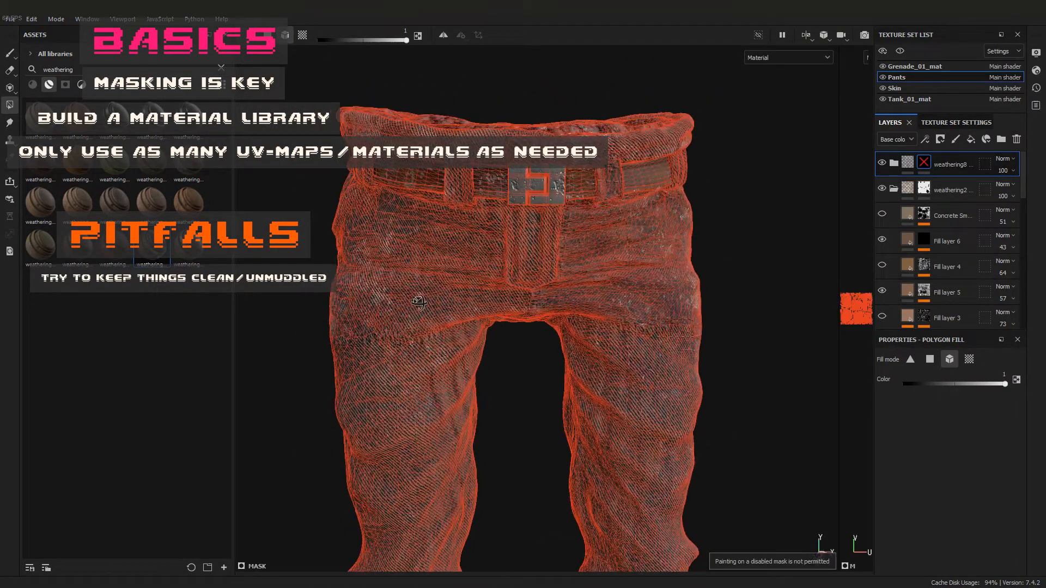
pyautogui.click(9, 59)
# Compare the pants and belt with and without the weathering8 material, from the waist down to the ragged hems
pyautogui.scroll(-5, 567, 327)
pyautogui.moveTo(599, 326)
pyautogui.keyDown('alt'); pyautogui.mouseDown()
pyautogui.moveTo(619, 364)
pyautogui.moveTo(556, 381)
pyautogui.moveTo(708, 349)
pyautogui.mouseUp(); pyautogui.keyUp('alt')
pyautogui.scroll(3, 555, 381)
pyautogui.click(882, 163)
pyautogui.click(882, 163)
pyautogui.click(882, 162)
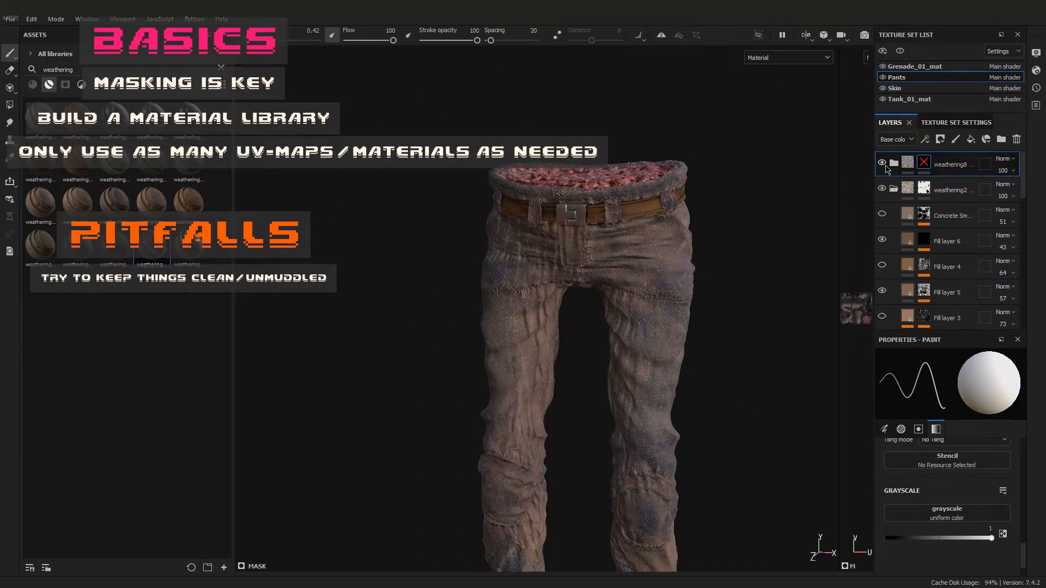
pyautogui.click(882, 163)
pyautogui.keyDown('alt'); pyautogui.moveTo(539, 283); pyautogui.dragTo(584, 306); pyautogui.keyUp('alt')
pyautogui.scroll(-4, 509, 306)
pyautogui.scroll(5, 509, 305)
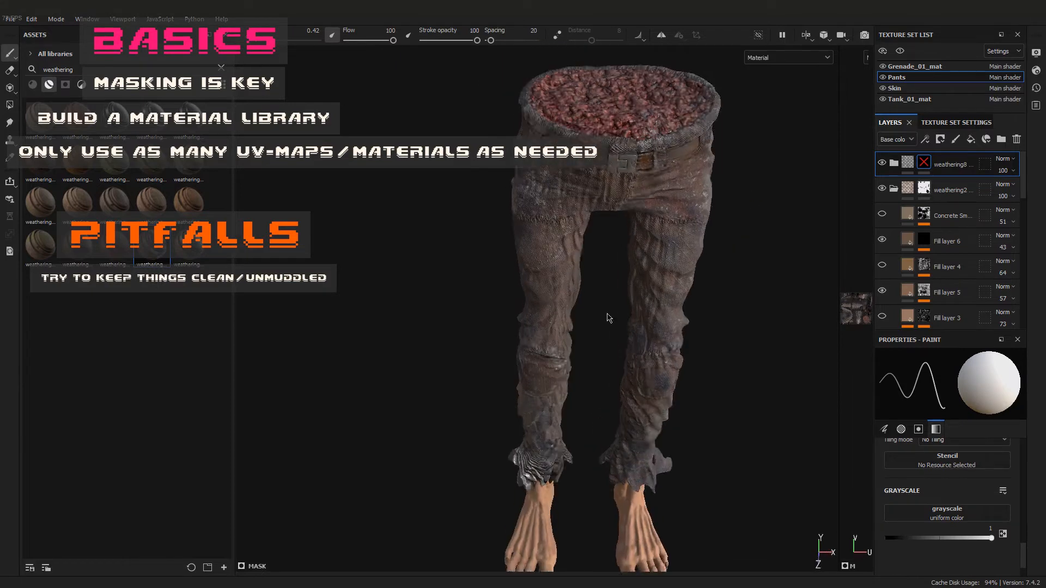
# Collapse the weathering2 folder and hide that material on the pants
pyautogui.click(893, 189)
pyautogui.click(882, 189)
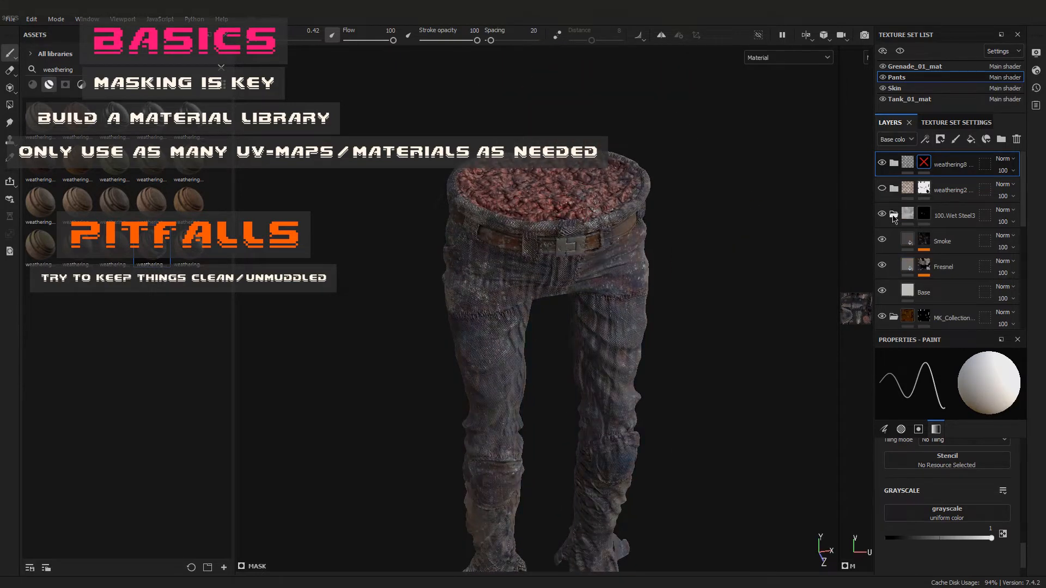
pyautogui.keyDown('alt'); pyautogui.moveTo(654, 349); pyautogui.dragTo(773, 332); pyautogui.keyUp('alt')
pyautogui.scroll(5, 681, 348)
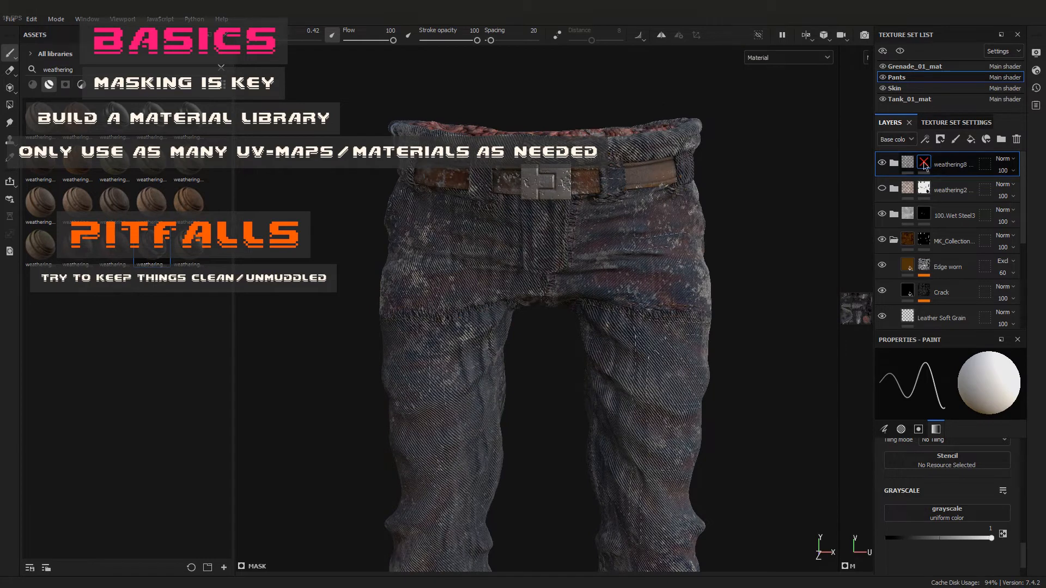
# Delete the weathering8 layer, reapply the weathering8 (metal3) smart material to the pants, and add a mask to it
pyautogui.click(1016, 139)
pyautogui.moveTo(151, 245); pyautogui.dragTo(556, 188)
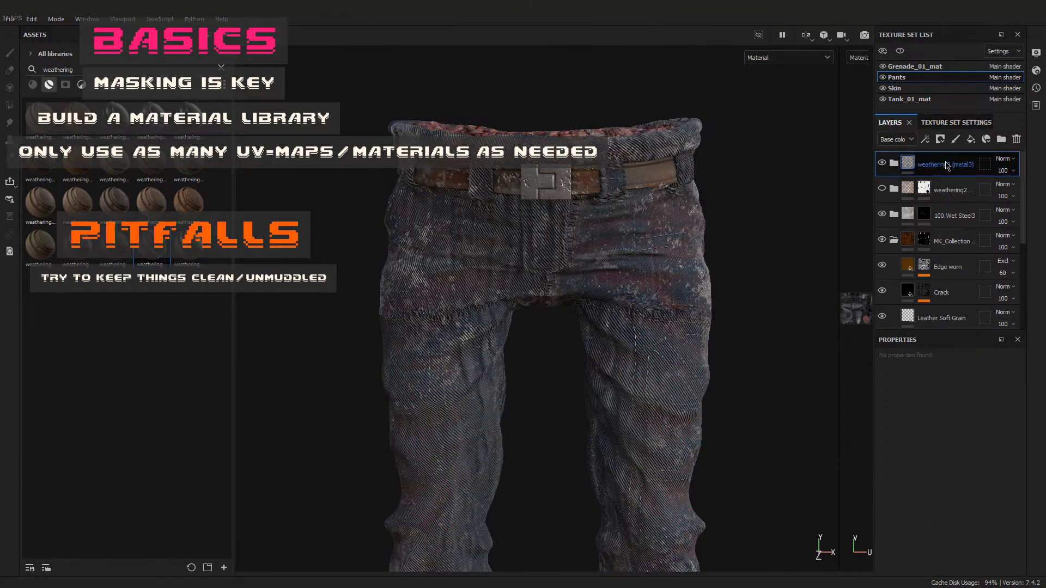
pyautogui.rightClick(946, 164)
pyautogui.click(846, 30)
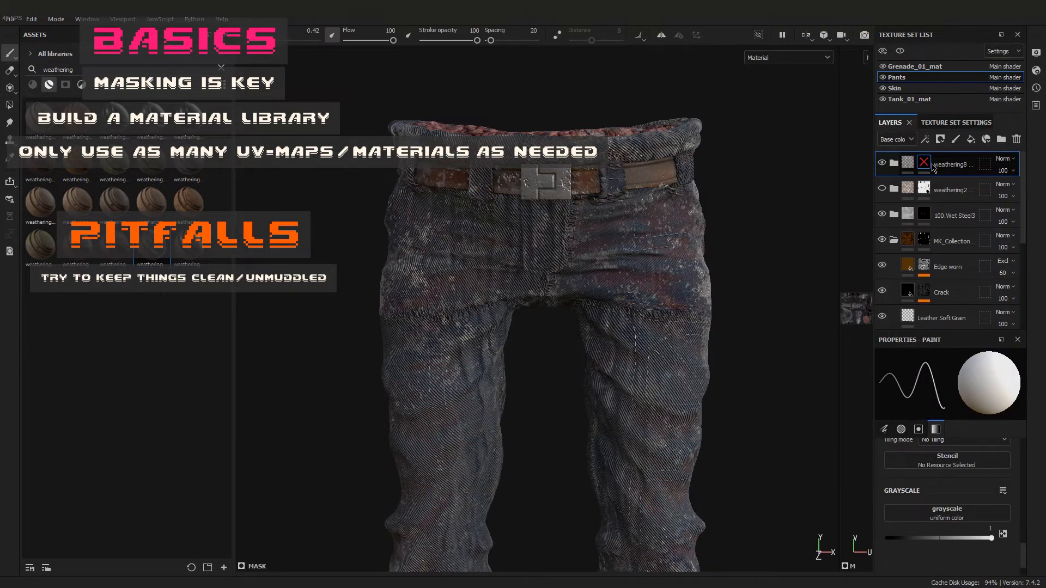
pyautogui.scroll(-3, 476, 319)
pyautogui.press('Delete')
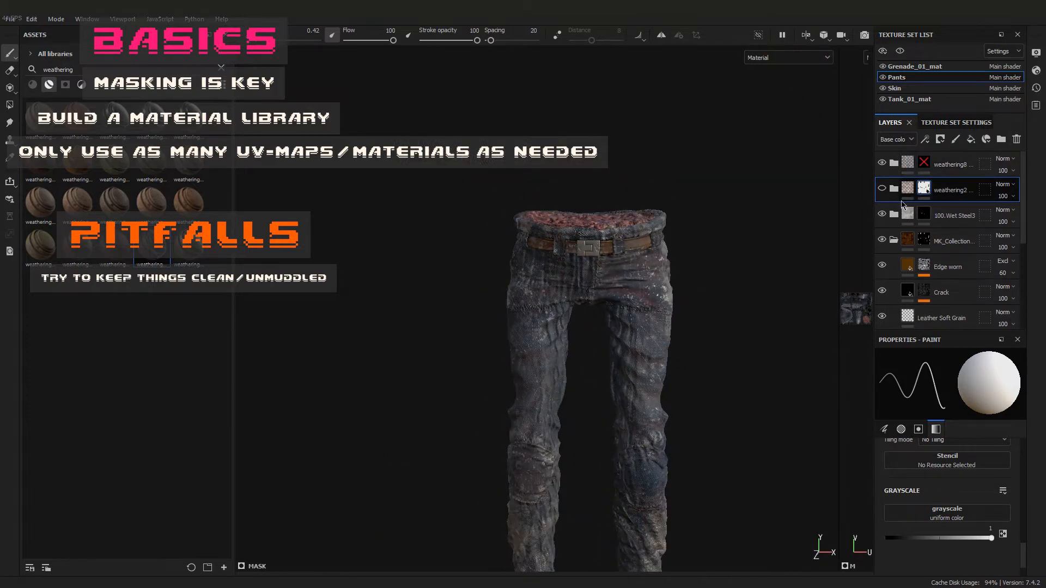
# Open the weathering8 folder and check the settings of its Rust Fine and Fill layer 2 layers
pyautogui.click(894, 163)
pyautogui.scroll(-1, 931, 232)
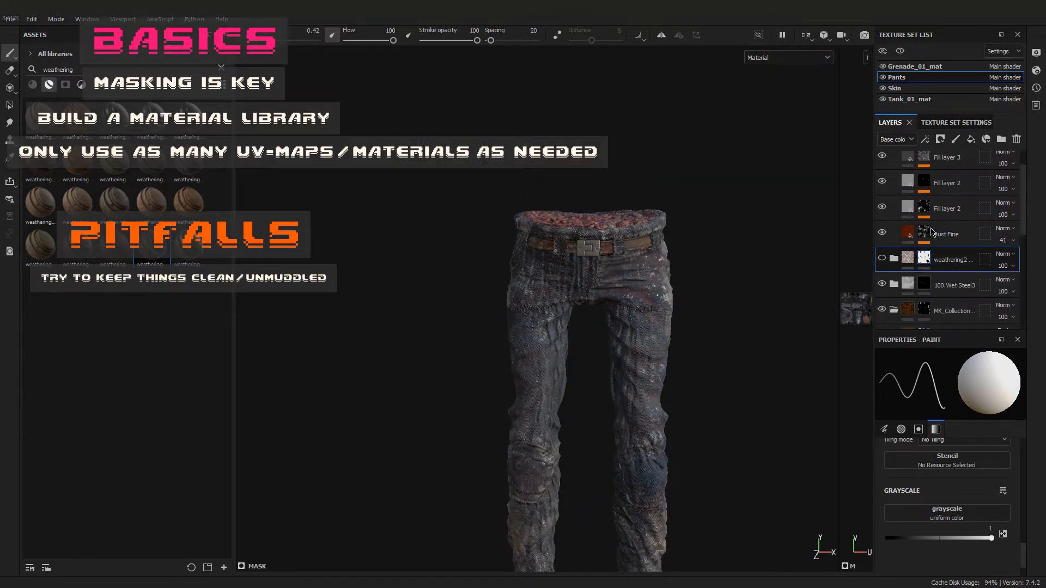
pyautogui.click(973, 233)
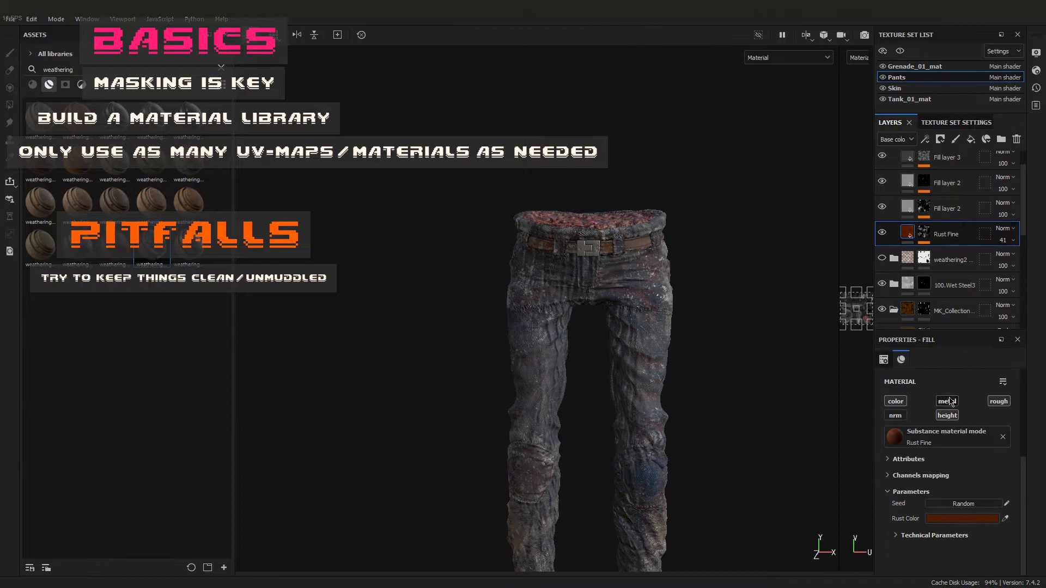
pyautogui.click(963, 209)
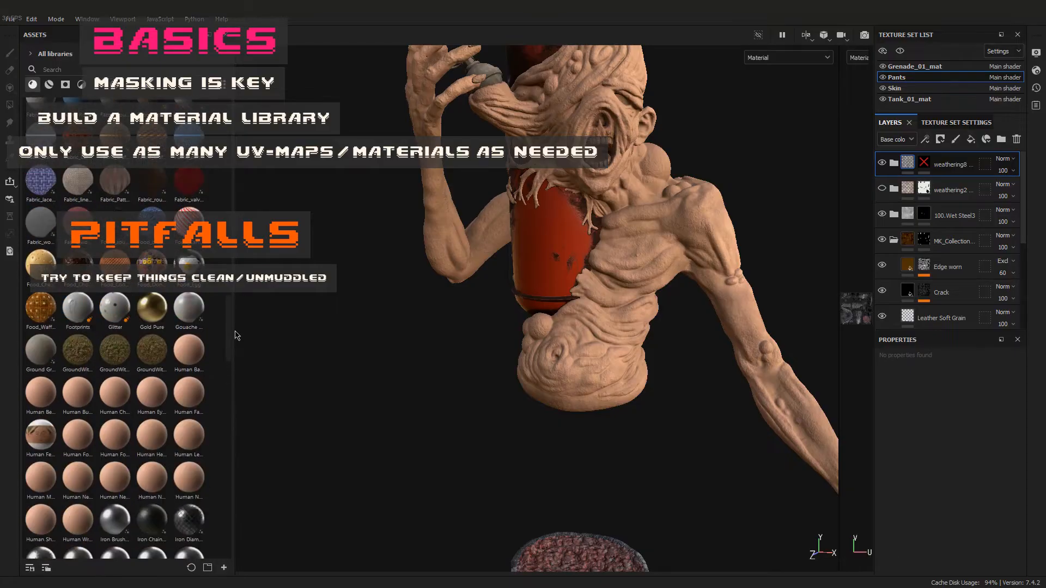
# Browse the material and smart material libraries, including the leather and MK collections
pyautogui.moveTo(235, 331); pyautogui.dragTo(191, 53)
pyautogui.click(49, 85)
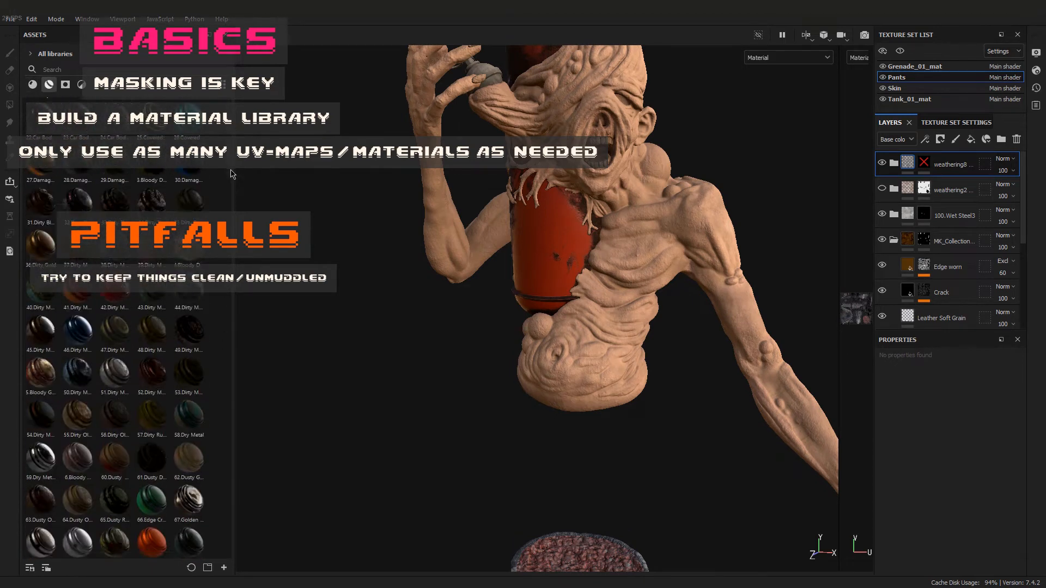
pyautogui.moveTo(246, 311); pyautogui.dragTo(246, 347)
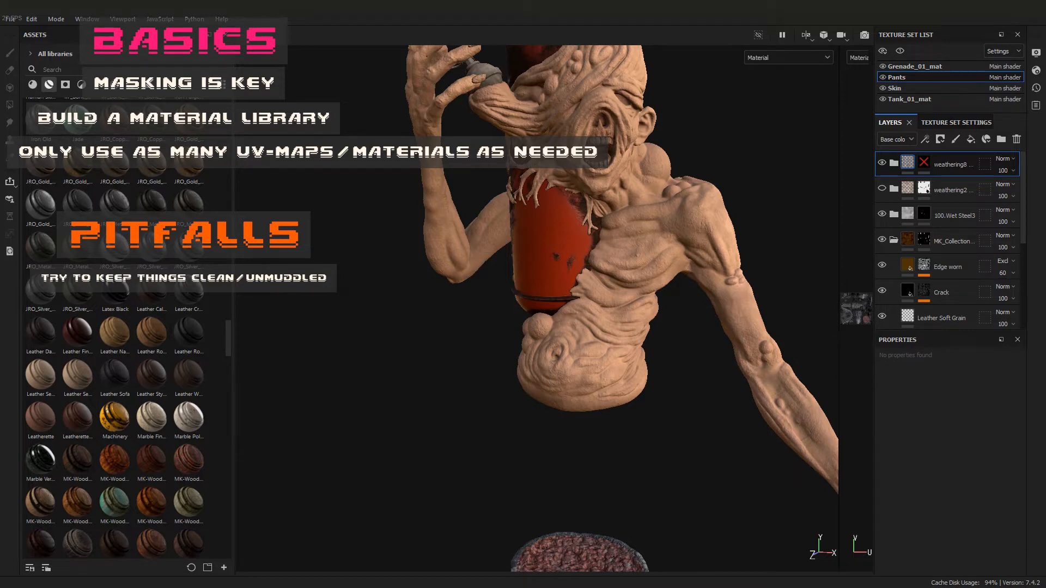
pyautogui.scroll(-3, 197, 333)
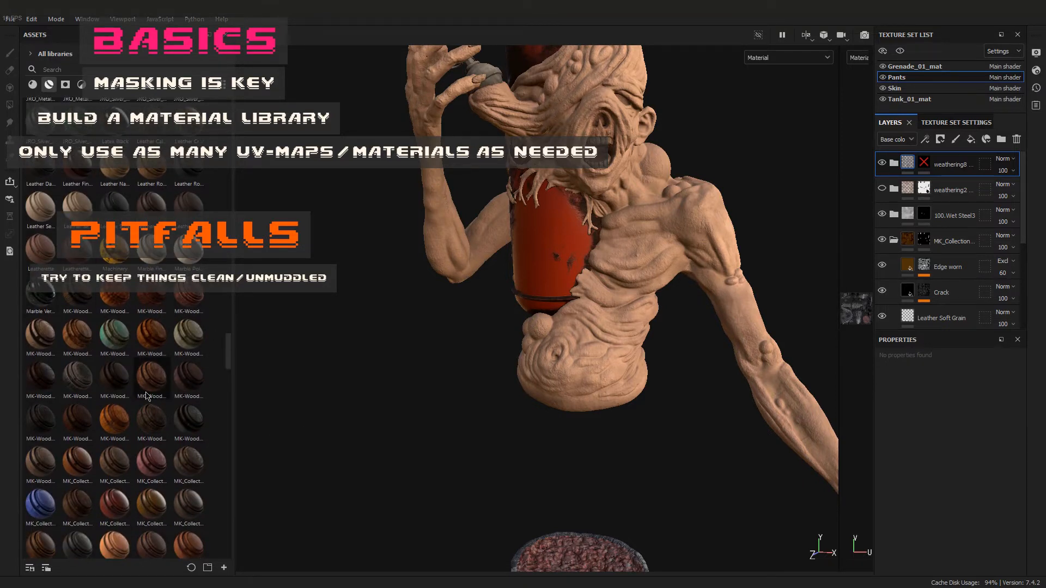
pyautogui.moveTo(198, 381)
# Switch to the Skin texture set, collapse the Creature Teeth folder, and apply the Leather Weathered smart material to the creature
pyautogui.click(897, 90)
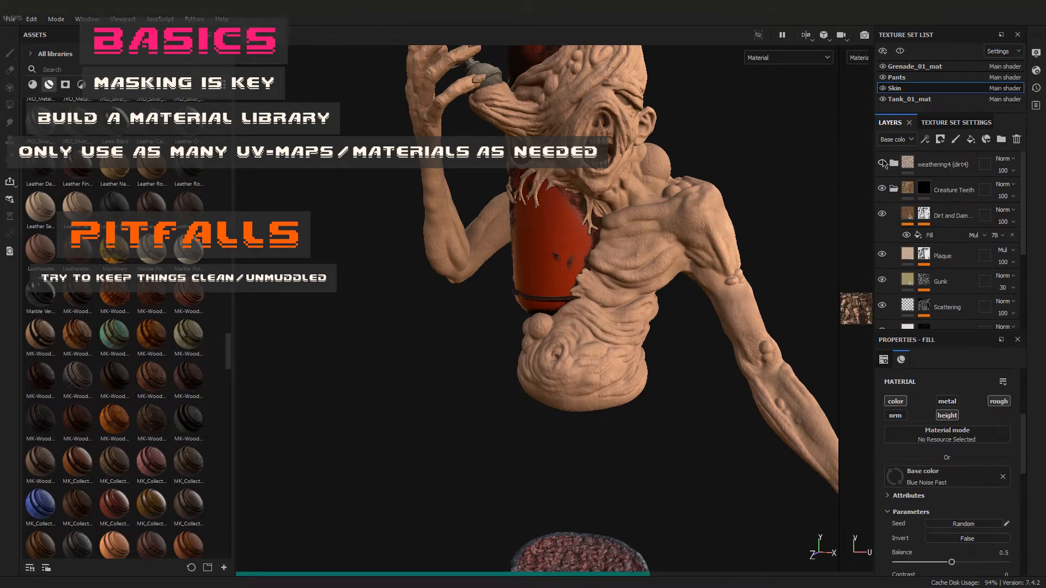
pyautogui.click(894, 190)
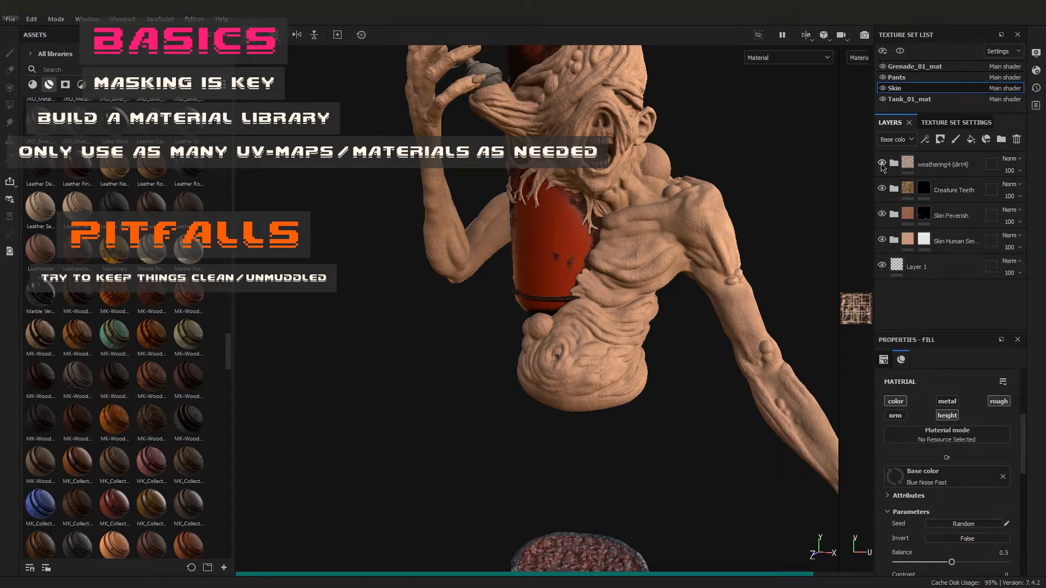
pyautogui.keyDown('alt'); pyautogui.moveTo(658, 353); pyautogui.dragTo(558, 436, button='middle'); pyautogui.keyUp('alt')
pyautogui.keyDown('alt'); pyautogui.moveTo(558, 436); pyautogui.dragTo(580, 343); pyautogui.keyUp('alt')
pyautogui.scroll(2, 579, 343)
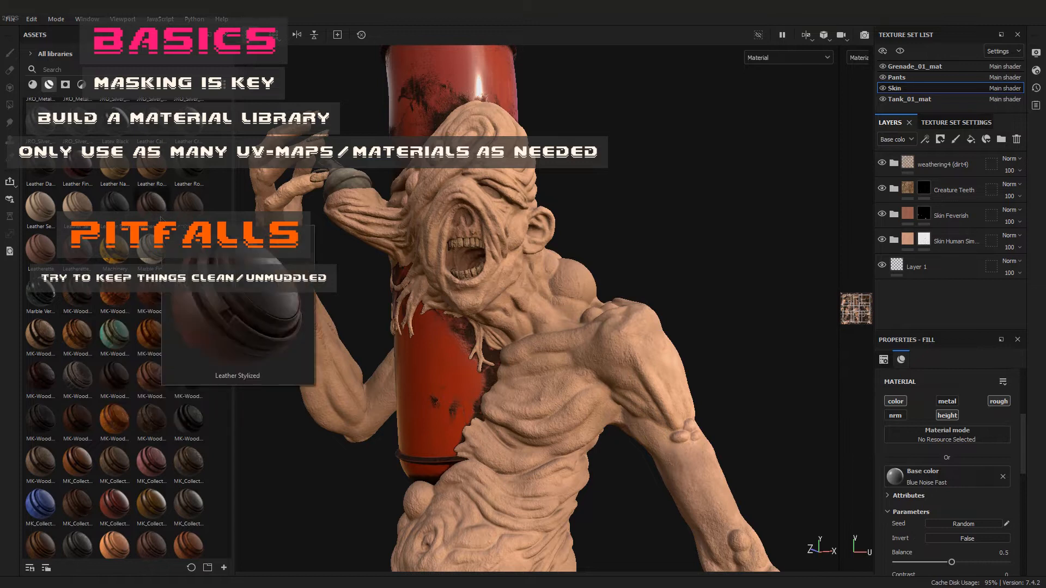
pyautogui.moveTo(189, 205); pyautogui.dragTo(531, 300)
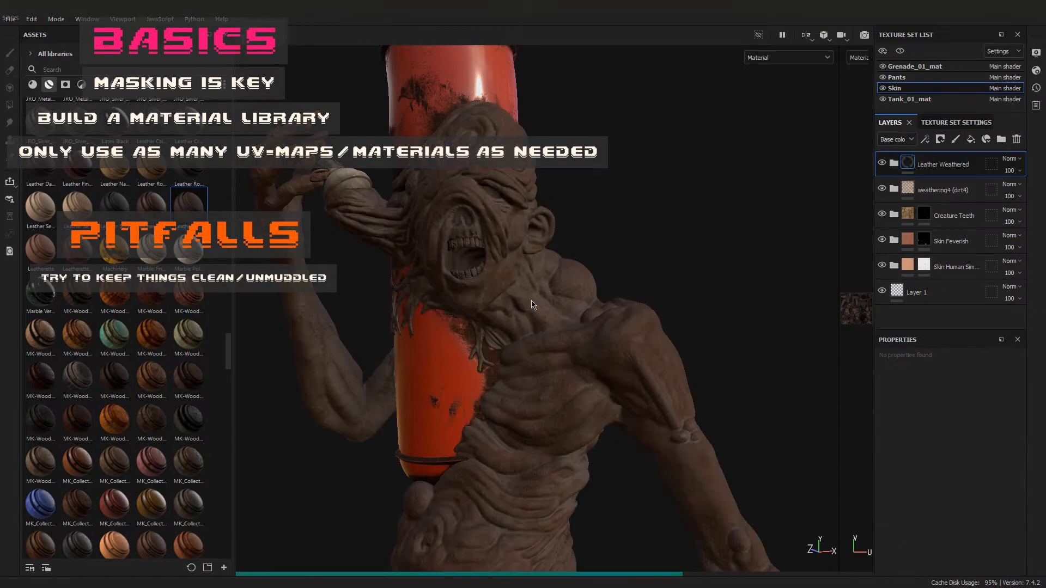
pyautogui.keyDown('alt'); pyautogui.moveTo(500, 248); pyautogui.dragTo(474, 272); pyautogui.keyUp('alt')
pyautogui.scroll(3, 520, 258)
# Search the smart masks for "cav" and apply the Sand Cavities mask to the Leather Weathered material
pyautogui.click(60, 70)
pyautogui.write('cav')
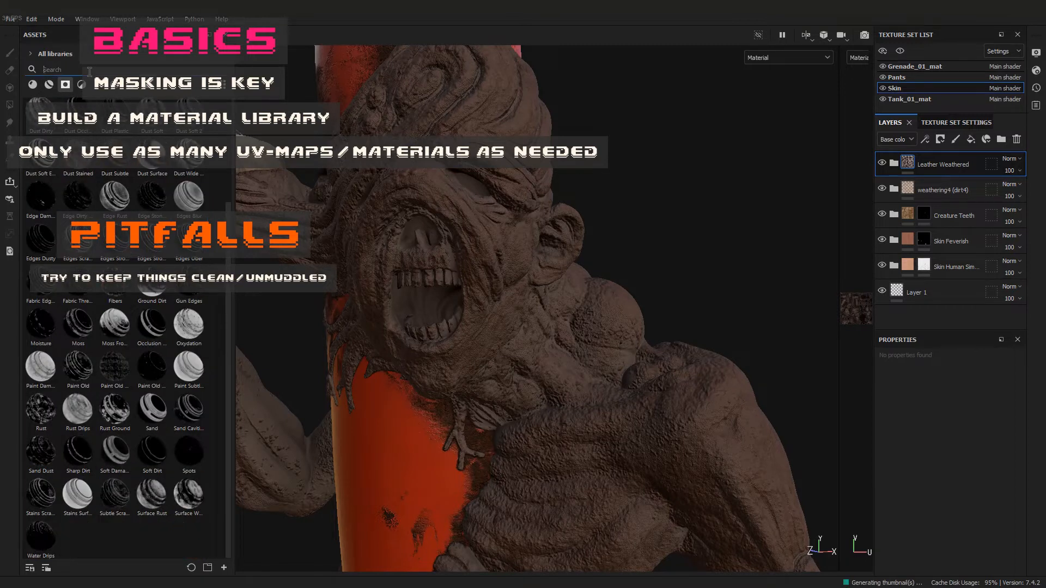
pyautogui.moveTo(115, 117)
pyautogui.mouseDown()
pyautogui.moveTo(202, 234)
pyautogui.moveTo(967, 165)
pyautogui.mouseUp()
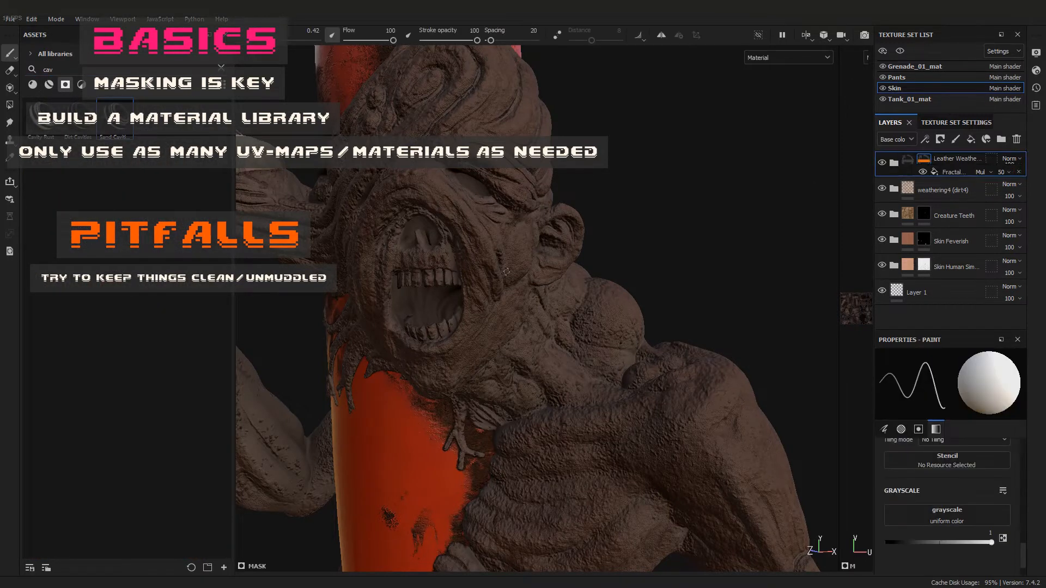
pyautogui.moveTo(491, 267)
pyautogui.keyDown('alt'); pyautogui.mouseDown()
pyautogui.moveTo(451, 351)
pyautogui.moveTo(552, 271)
pyautogui.moveTo(561, 243)
pyautogui.mouseUp(); pyautogui.keyUp('alt')
pyautogui.scroll(4, 561, 242)
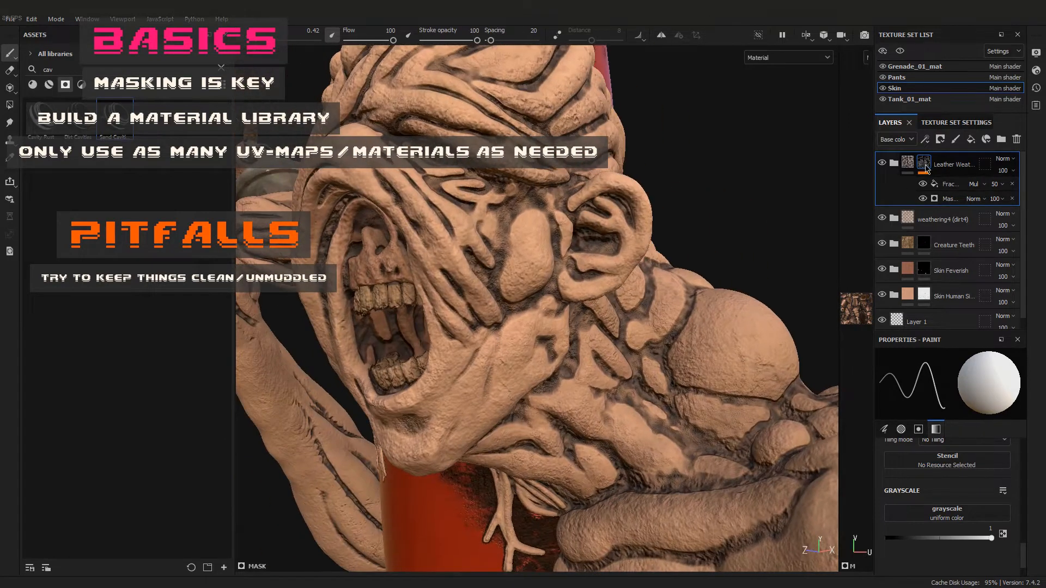
# Set Global Blur to 2.85 in the Mask Editor generator of the Leather Weathered mask
pyautogui.click(946, 199)
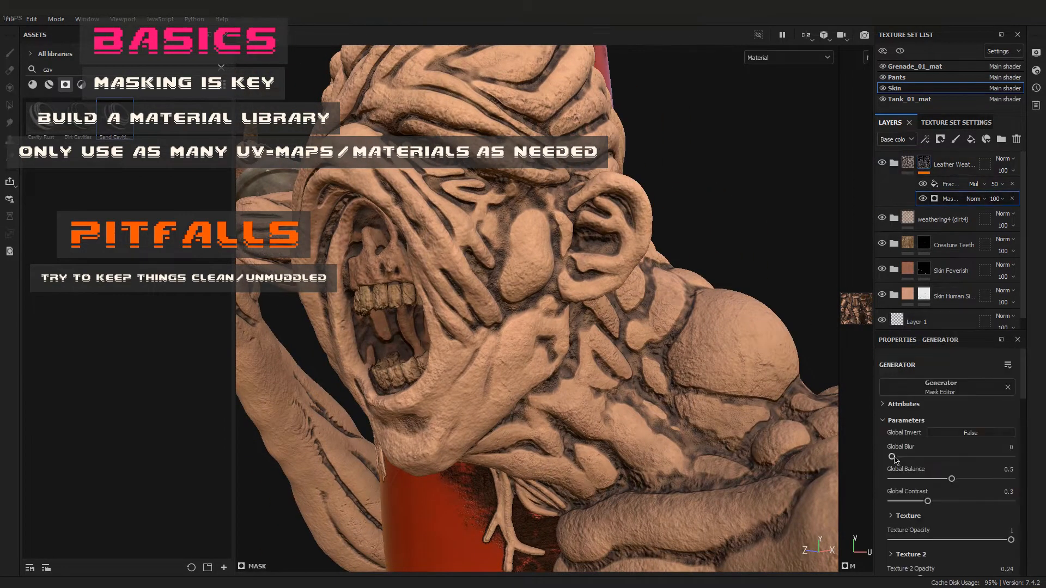
pyautogui.moveTo(899, 457)
pyautogui.mouseDown()
pyautogui.moveTo(934, 457)
pyautogui.moveTo(913, 457)
pyautogui.mouseUp()
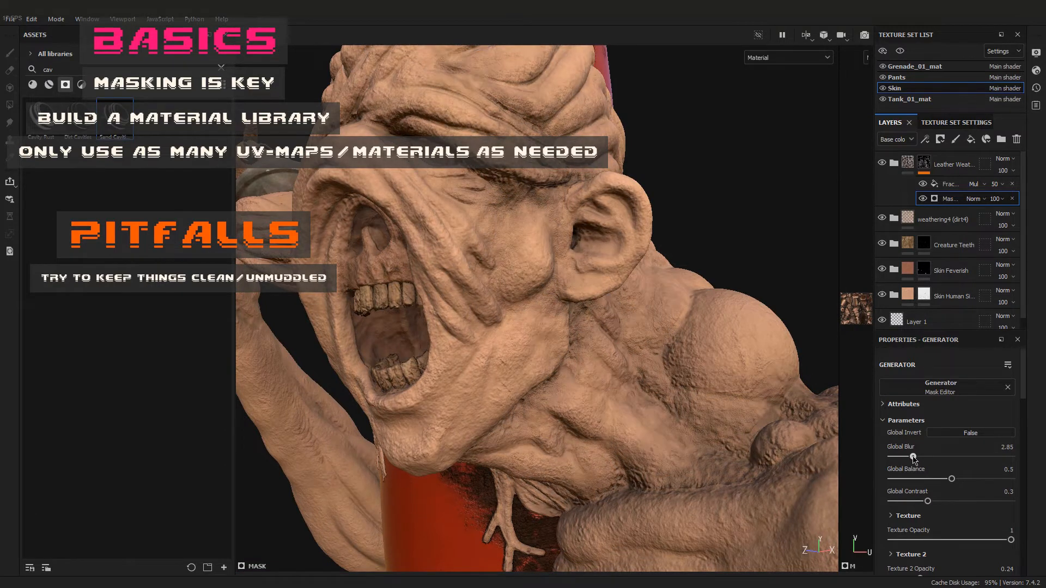
pyautogui.scroll(-8, 572, 305)
pyautogui.keyDown('alt'); pyautogui.moveTo(545, 327); pyautogui.dragTo(611, 338); pyautogui.keyUp('alt')
pyautogui.keyDown('alt'); pyautogui.moveTo(567, 393); pyautogui.dragTo(616, 218, button='middle'); pyautogui.keyUp('alt')
pyautogui.keyDown('alt'); pyautogui.moveTo(790, 273); pyautogui.dragTo(613, 336); pyautogui.keyUp('alt')
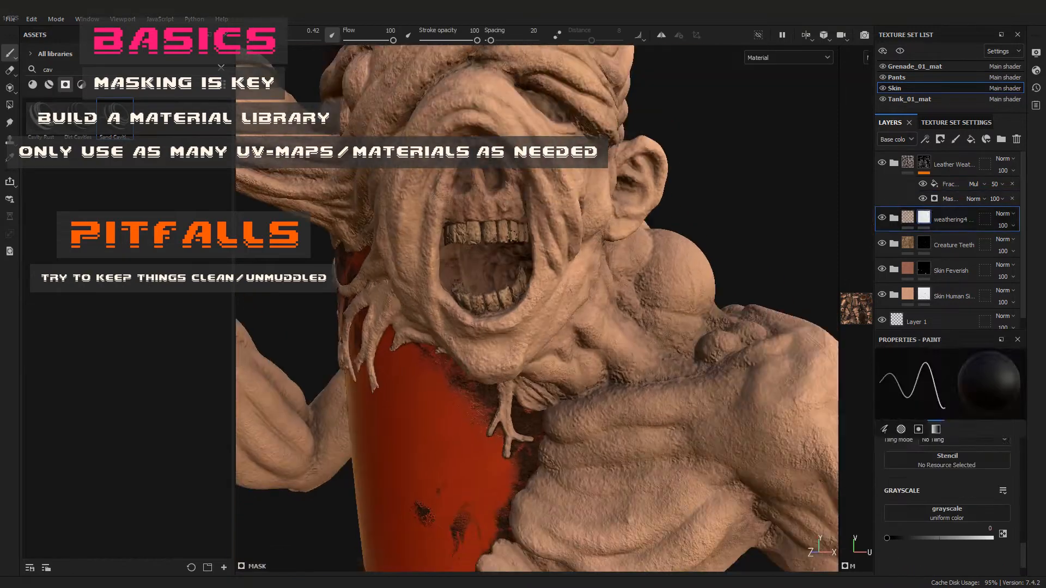
# Add a white mask to the weathering4 (dirt4) material on the skin
pyautogui.rightClick(948, 219)
pyautogui.click(915, 270)
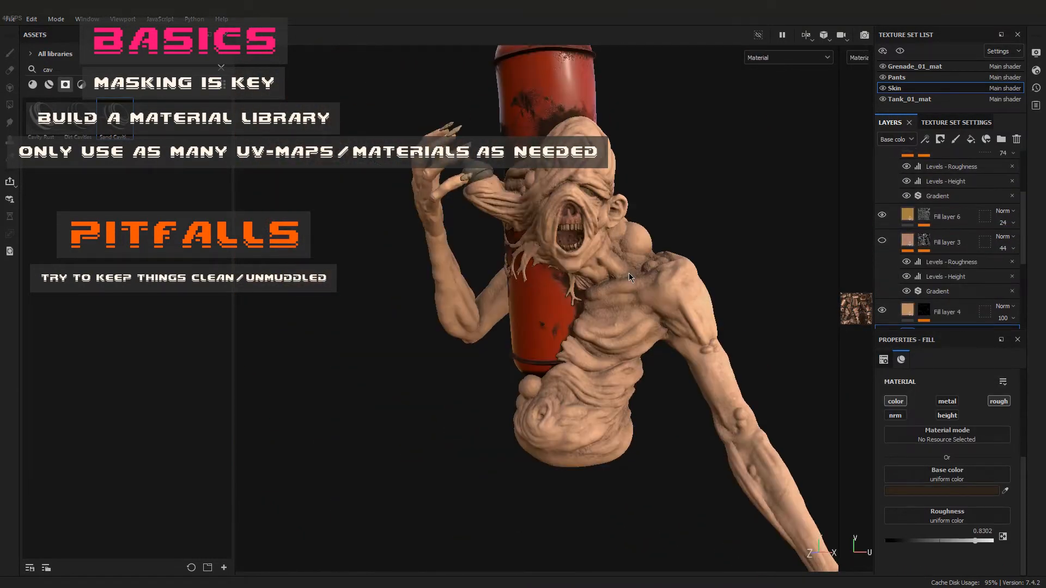
pyautogui.keyDown('alt'); pyautogui.moveTo(629, 273); pyautogui.dragTo(545, 262); pyautogui.keyUp('alt')
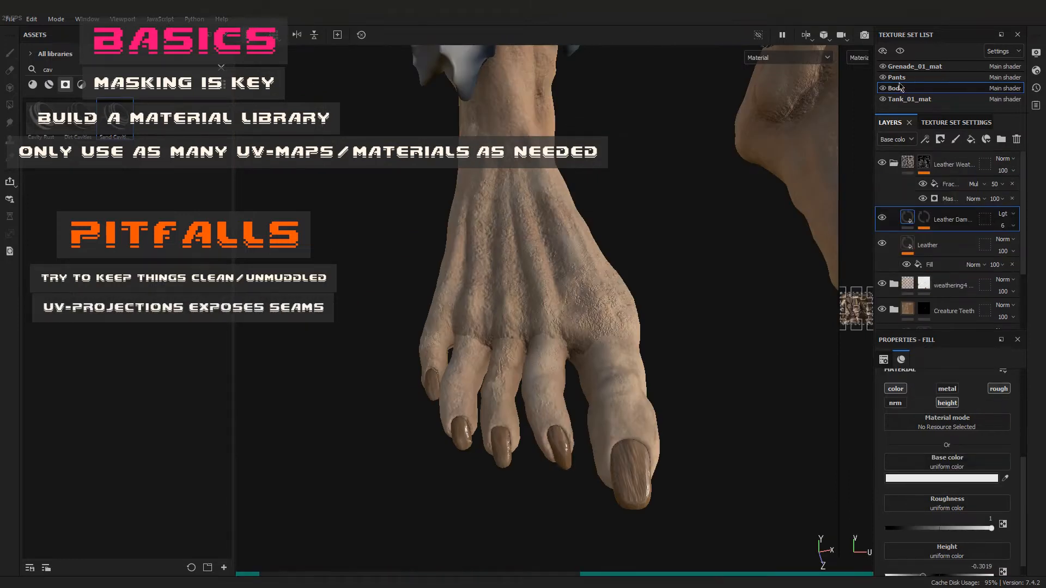
# Collapse the Leather Weathered folder in the Body texture set and inspect a layer inside the Skin Human folder
pyautogui.click(894, 163)
pyautogui.click(894, 295)
pyautogui.scroll(-5, 948, 272)
pyautogui.click(948, 259)
pyautogui.click(950, 458)
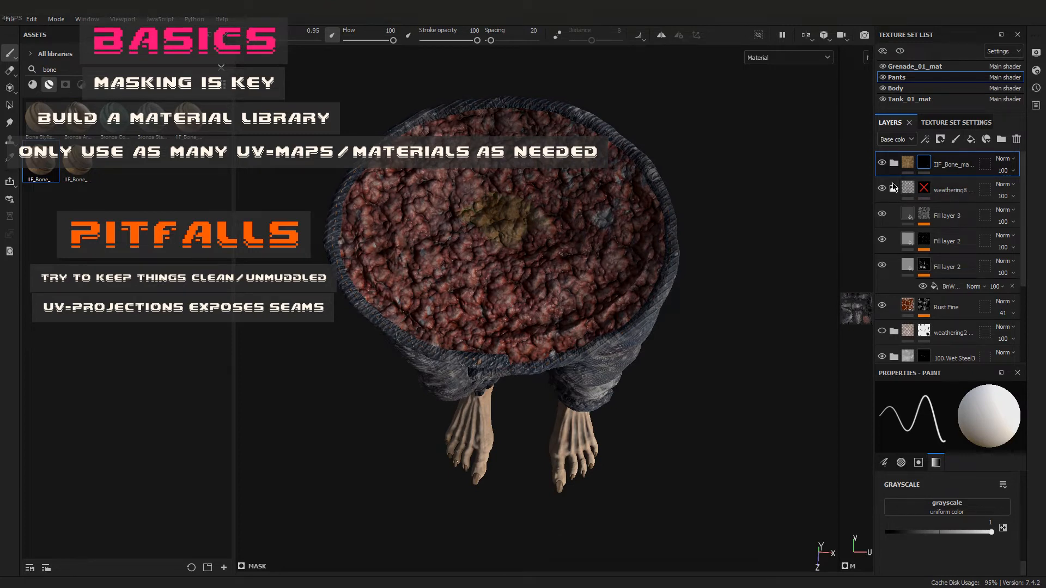
# Collapse the weathering8 folder on the pants and paint the hole in the central bone out of the IIF_Bone mask
pyautogui.click(894, 187)
pyautogui.click(899, 293)
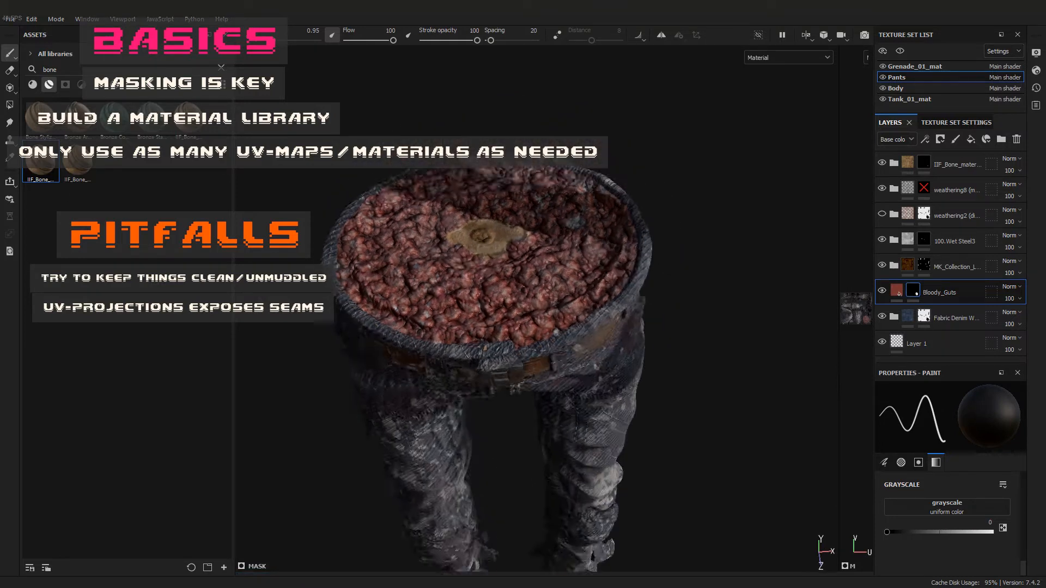
pyautogui.scroll(-3, 922, 241)
pyautogui.scroll(-5, 923, 241)
pyautogui.click(937, 281)
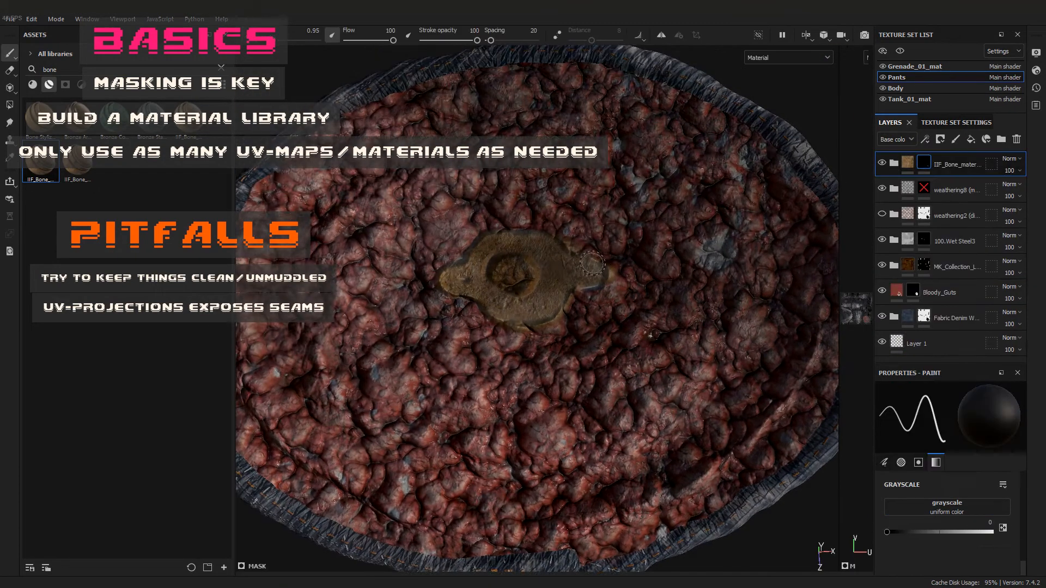
pyautogui.press('x')
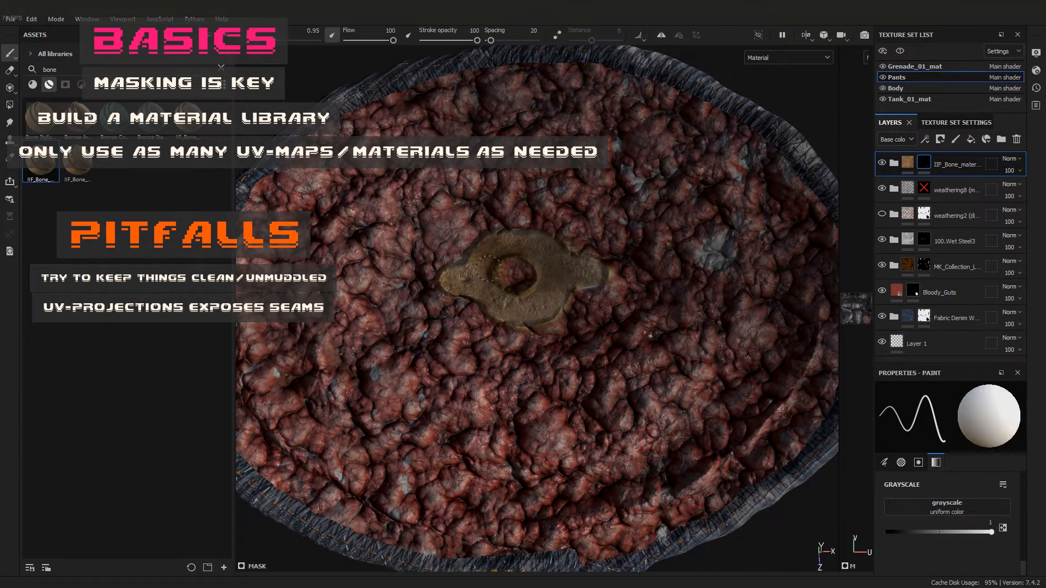
# Paint curved bone strokes into the IIF_Bone mask on both sides of the central vertebra in the guts
pyautogui.scroll(-6, 567, 349)
pyautogui.moveTo(556, 370)
pyautogui.keyDown('alt'); pyautogui.mouseDown()
pyautogui.moveTo(569, 273)
pyautogui.moveTo(588, 250)
pyautogui.moveTo(525, 253)
pyautogui.moveTo(628, 273)
pyautogui.moveTo(572, 169)
pyautogui.moveTo(582, 232)
pyautogui.mouseUp(); pyautogui.keyUp('alt')
pyautogui.scroll(-3, 588, 250)
pyautogui.scroll(5, 578, 205)
pyautogui.scroll(2, 582, 232)
pyautogui.moveTo(603, 191); pyautogui.dragTo(628, 237)
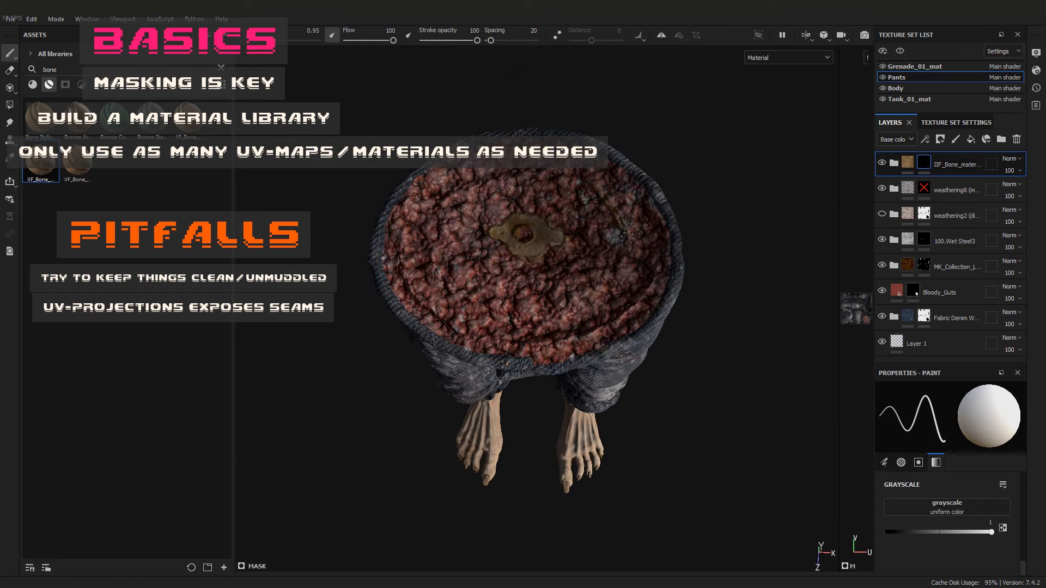
pyautogui.moveTo(434, 259); pyautogui.dragTo(462, 291)
pyautogui.moveTo(474, 294)
pyautogui.keyDown('alt'); pyautogui.mouseDown()
pyautogui.moveTo(480, 240)
pyautogui.moveTo(507, 224)
pyautogui.mouseUp(); pyautogui.keyUp('alt')
# Paint with black in the Bloody_Guts mask on the guts near the curved bone strokes
pyautogui.click(913, 291)
pyautogui.press('x')
pyautogui.keyDown('alt'); pyautogui.moveTo(467, 193); pyautogui.dragTo(507, 262); pyautogui.keyUp('alt')
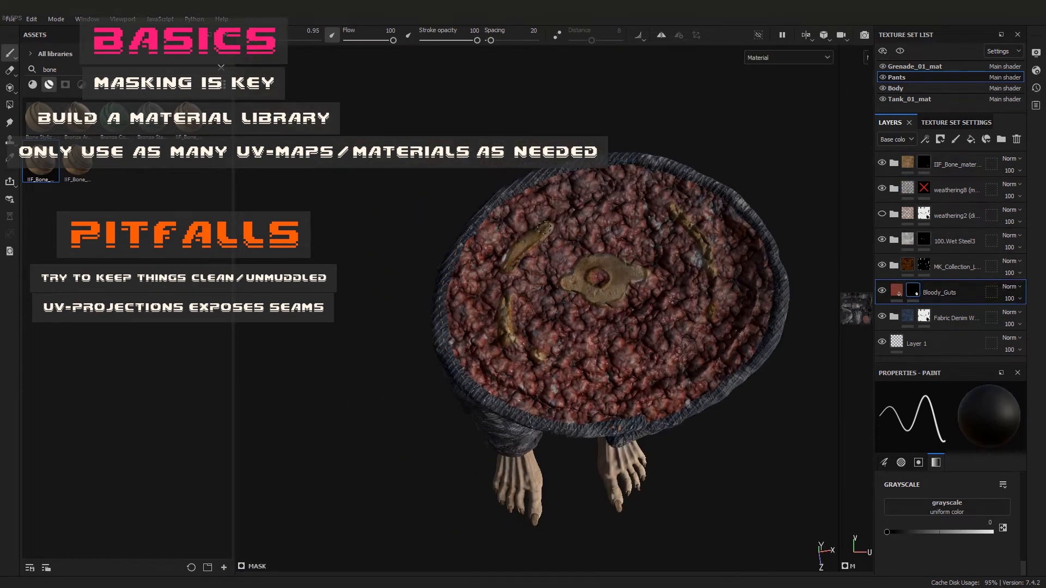
pyautogui.keyDown('alt'); pyautogui.moveTo(675, 294); pyautogui.dragTo(621, 305); pyautogui.keyUp('alt')
pyautogui.click(626, 331)
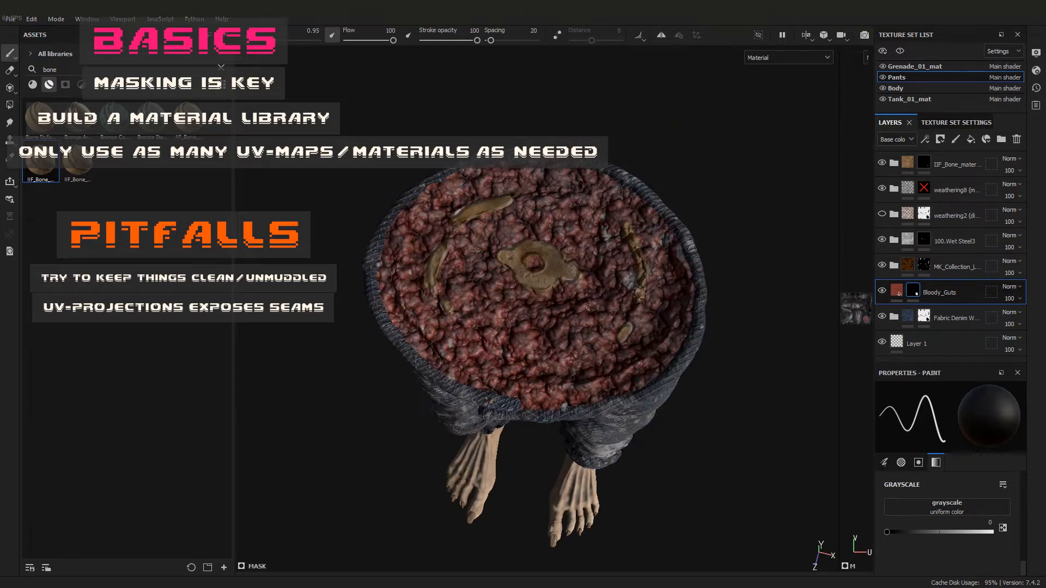
# Examine the creature's head, torso, arms and legs from several angles and distances
pyautogui.keyDown('alt'); pyautogui.moveTo(636, 248); pyautogui.dragTo(632, 210); pyautogui.keyUp('alt')
pyautogui.keyDown('alt'); pyautogui.moveTo(632, 210); pyautogui.dragTo(561, 329, button='right'); pyautogui.keyUp('alt')
pyautogui.keyDown('alt'); pyautogui.moveTo(561, 330); pyautogui.dragTo(544, 376, button='middle'); pyautogui.keyUp('alt')
pyautogui.keyDown('alt'); pyautogui.moveTo(545, 375); pyautogui.dragTo(586, 344, button='right'); pyautogui.keyUp('alt')
pyautogui.keyDown('alt'); pyautogui.moveTo(586, 343); pyautogui.dragTo(589, 342); pyautogui.keyUp('alt')
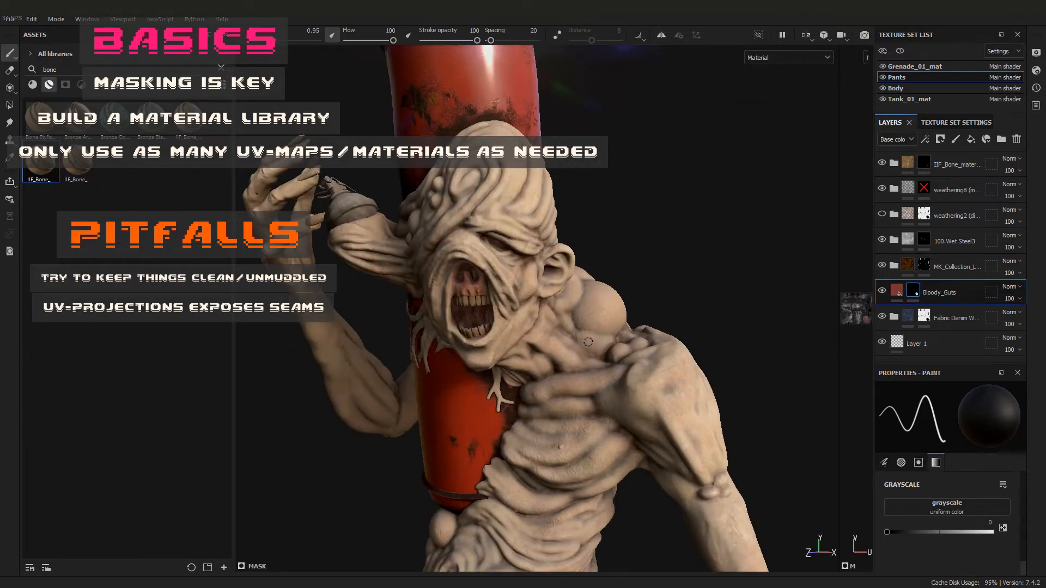
pyautogui.keyDown('alt'); pyautogui.moveTo(521, 184); pyautogui.dragTo(507, 218); pyautogui.keyUp('alt')
pyautogui.keyDown('alt'); pyautogui.moveTo(507, 218); pyautogui.dragTo(550, 382, button='right'); pyautogui.keyUp('alt')
pyautogui.keyDown('alt'); pyautogui.moveTo(550, 382); pyautogui.dragTo(578, 272, button='middle'); pyautogui.keyUp('alt')
pyautogui.keyDown('alt'); pyautogui.moveTo(577, 272); pyautogui.dragTo(564, 242); pyautogui.keyUp('alt')
pyautogui.keyDown('alt'); pyautogui.moveTo(563, 242); pyautogui.dragTo(551, 409, button='middle'); pyautogui.keyUp('alt')
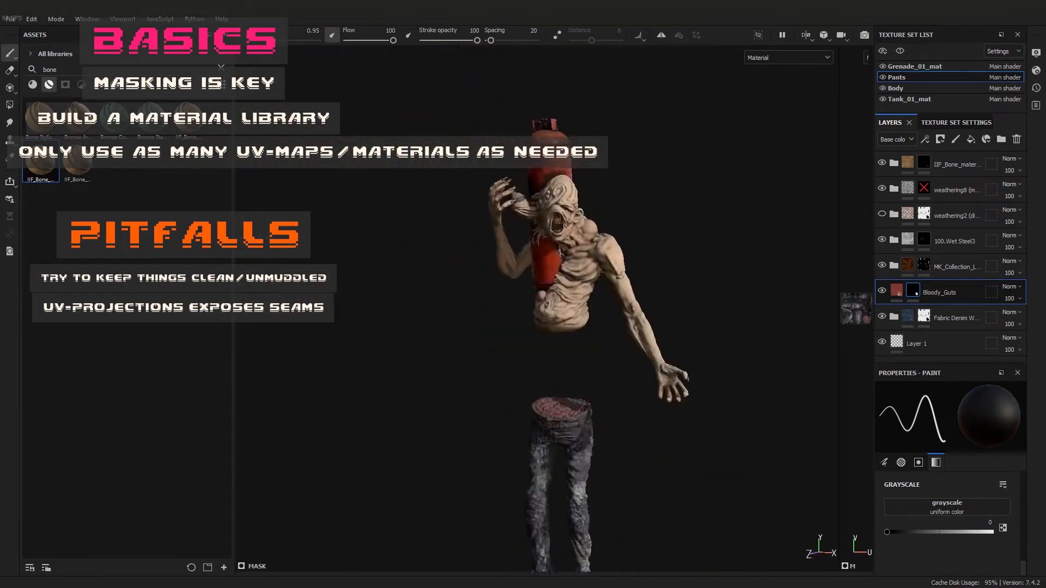
pyautogui.keyDown('alt'); pyautogui.moveTo(550, 409); pyautogui.dragTo(605, 283, button='right'); pyautogui.keyUp('alt')
pyautogui.keyDown('alt'); pyautogui.moveTo(605, 284); pyautogui.dragTo(578, 281); pyautogui.keyUp('alt')
pyautogui.keyDown('alt'); pyautogui.moveTo(539, 270); pyautogui.dragTo(559, 305); pyautogui.keyUp('alt')
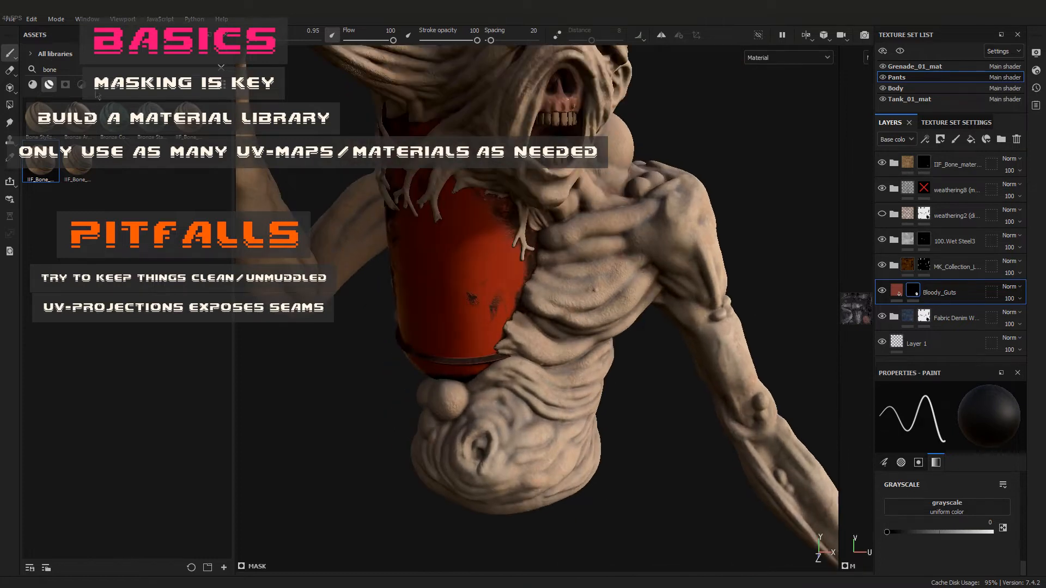
# Clear the bone search and browse the base material library, previewing skin and scale materials
pyautogui.click(222, 68)
pyautogui.click(32, 85)
pyautogui.scroll(-2, 118, 290)
pyautogui.scroll(-6, 152, 335)
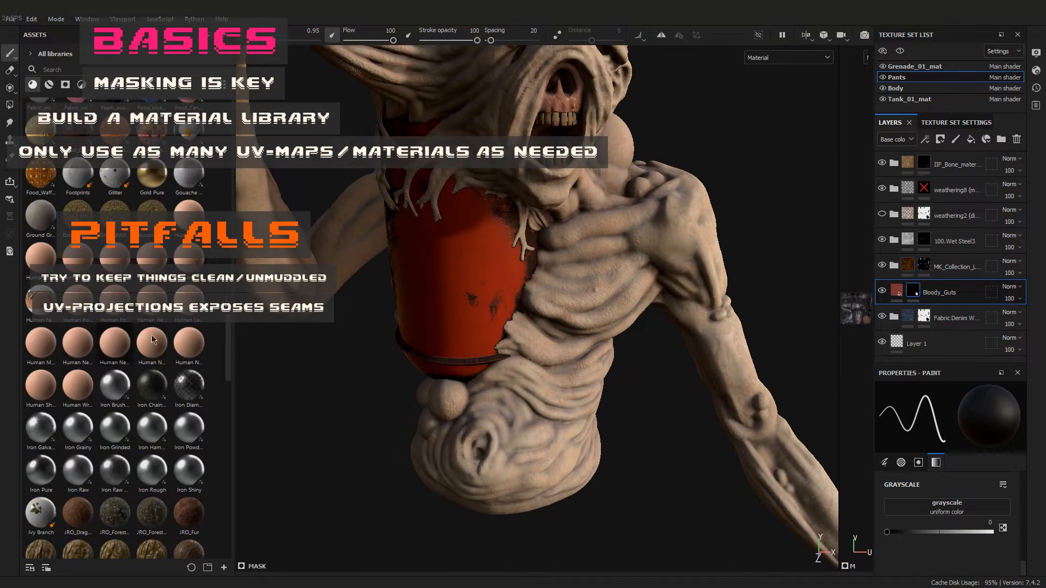
pyautogui.moveTo(146, 361)
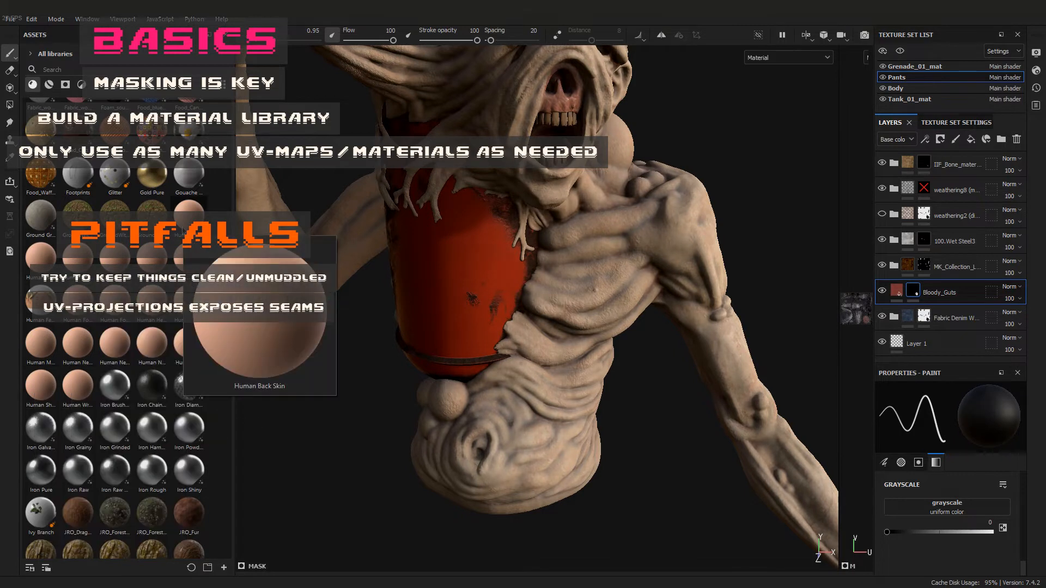
pyautogui.scroll(-6, 196, 392)
pyautogui.moveTo(82, 268)
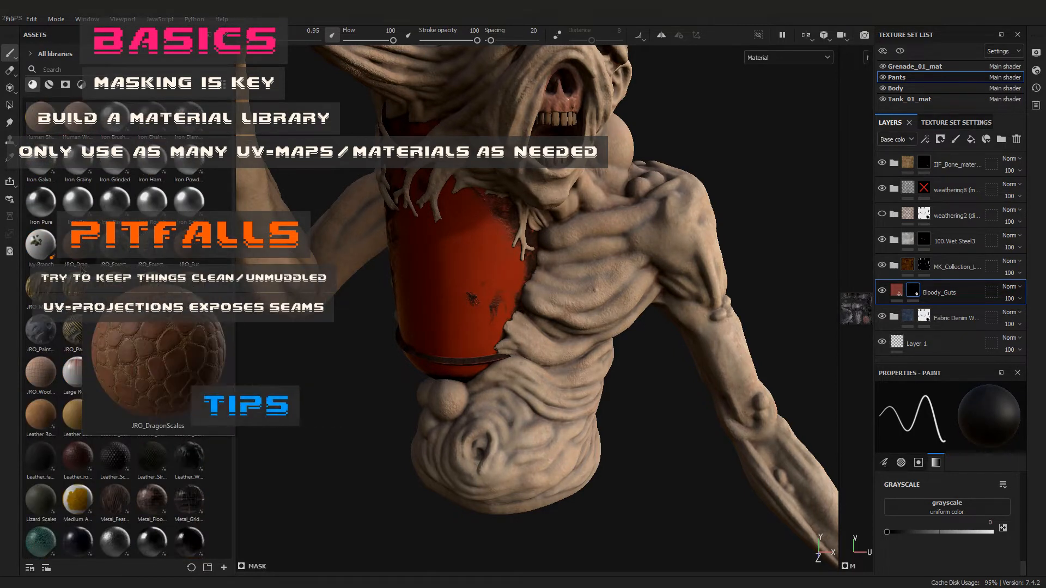
# Switch to the Tank_01_mat texture set and search the material library for paper, then clear the search
pyautogui.keyDown('alt'); pyautogui.moveTo(575, 225); pyautogui.dragTo(586, 222); pyautogui.keyUp('alt')
pyautogui.click(910, 99)
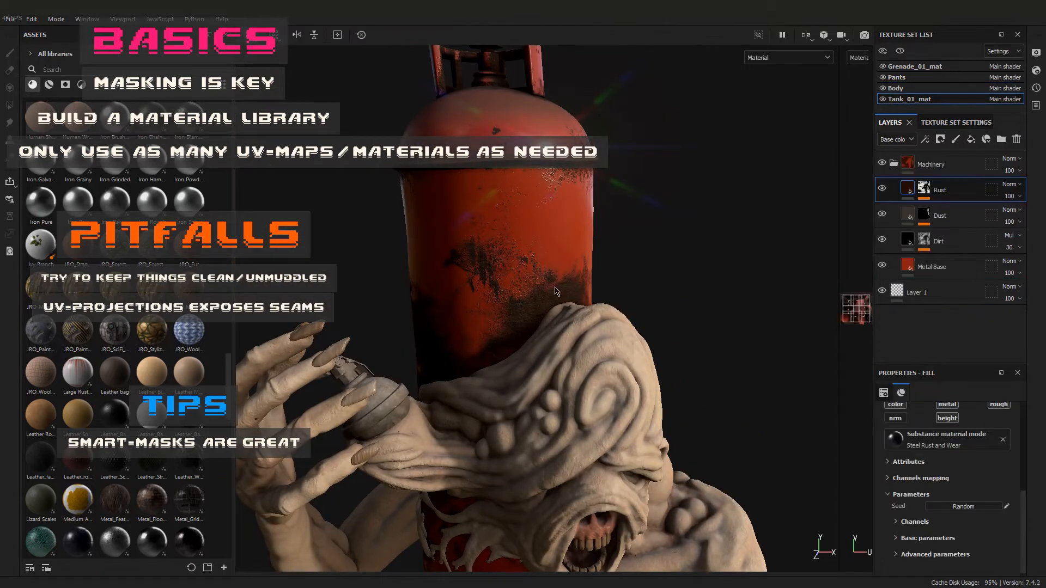
pyautogui.click(55, 70)
pyautogui.write('paper')
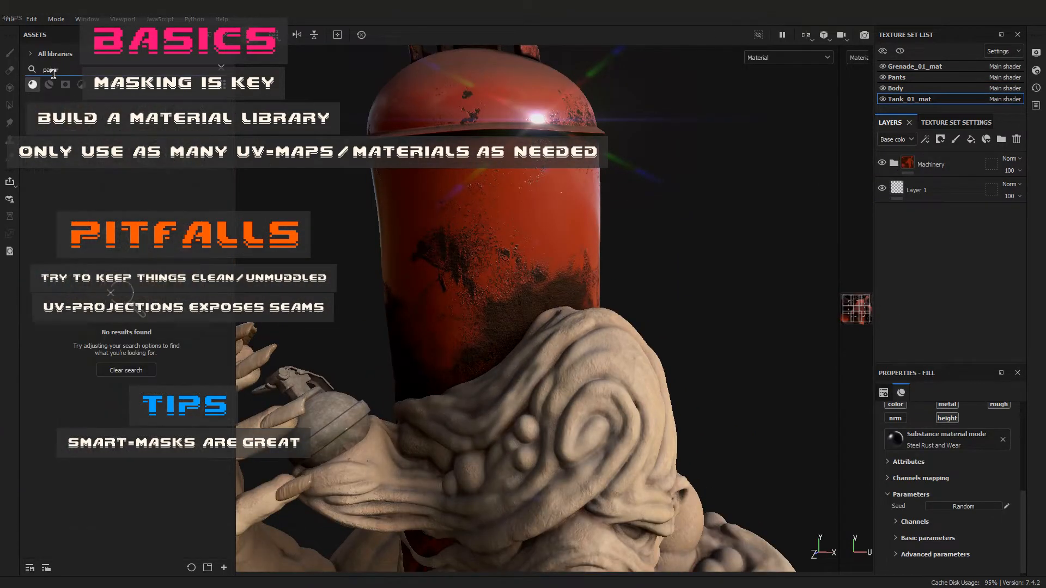
pyautogui.click(221, 67)
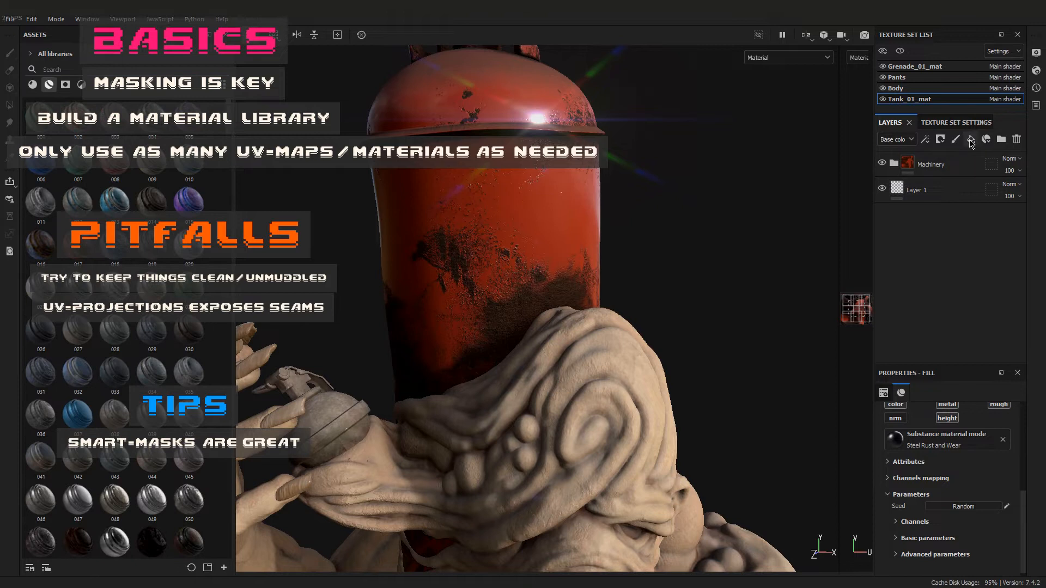
# Add a fill layer above the Machinery folder in the tank's texture set
pyautogui.click(970, 140)
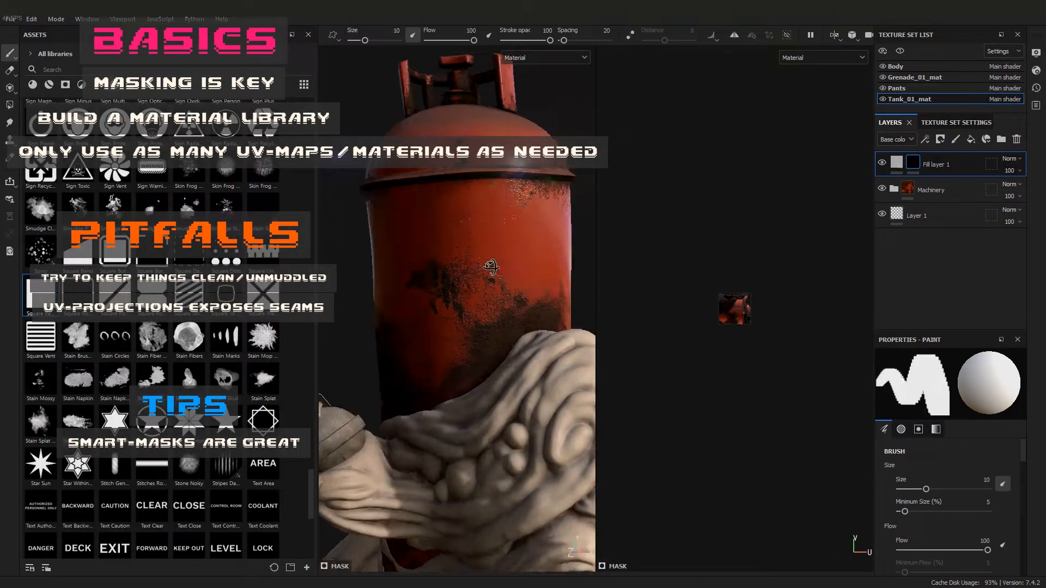
pyautogui.moveTo(980, 507); pyautogui.dragTo(887, 500)
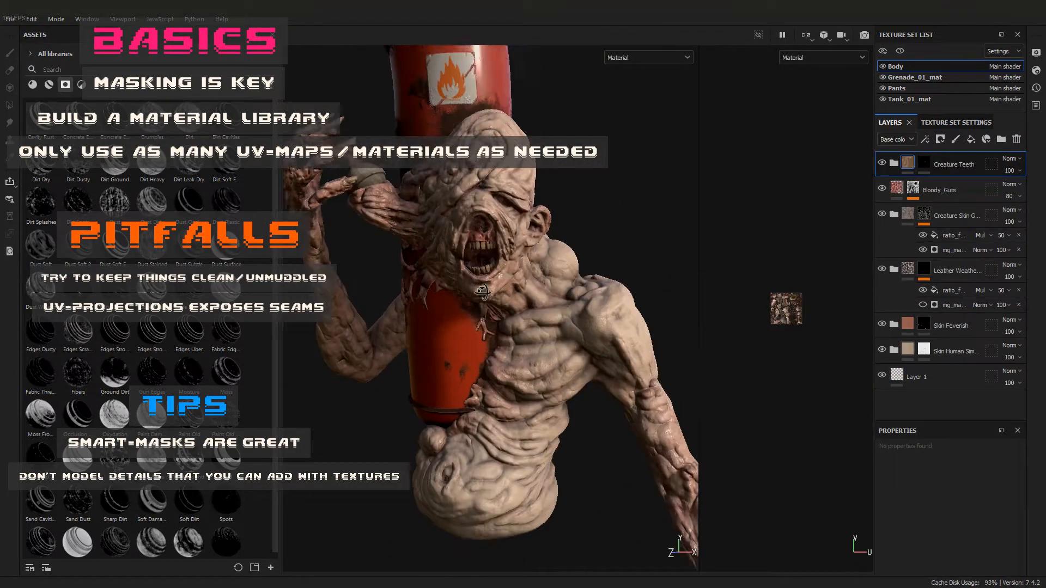
# Hide the Dust layer in the grenade's Steel Tank Painted material and inspect the grenade up close
pyautogui.keyDown('alt'); pyautogui.moveTo(482, 293); pyautogui.dragTo(471, 316); pyautogui.keyUp('alt')
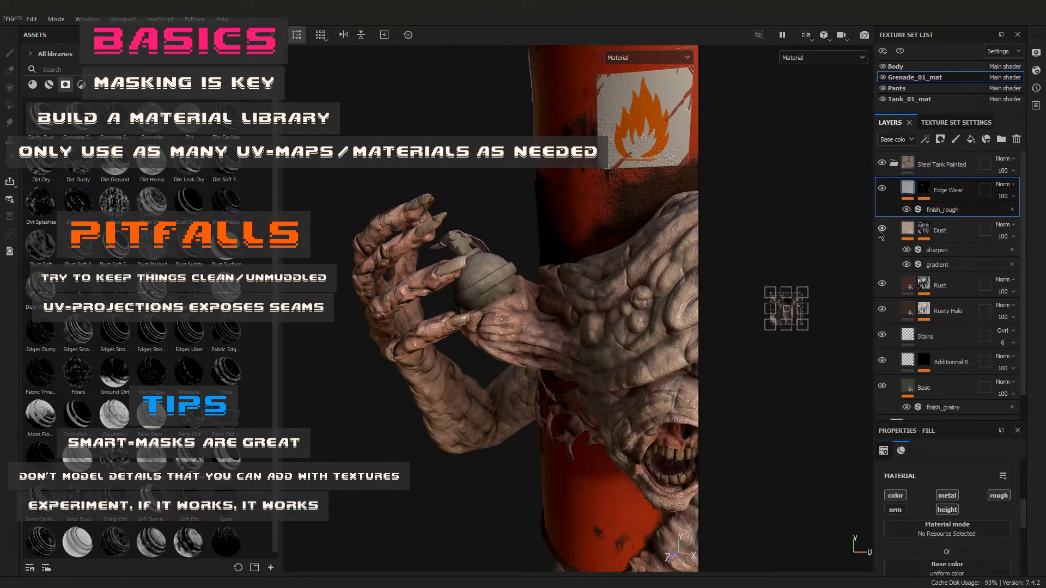
pyautogui.click(880, 230)
pyautogui.keyDown('alt'); pyautogui.moveTo(523, 300); pyautogui.dragTo(490, 245); pyautogui.keyUp('alt')
pyautogui.scroll(8, 495, 298)
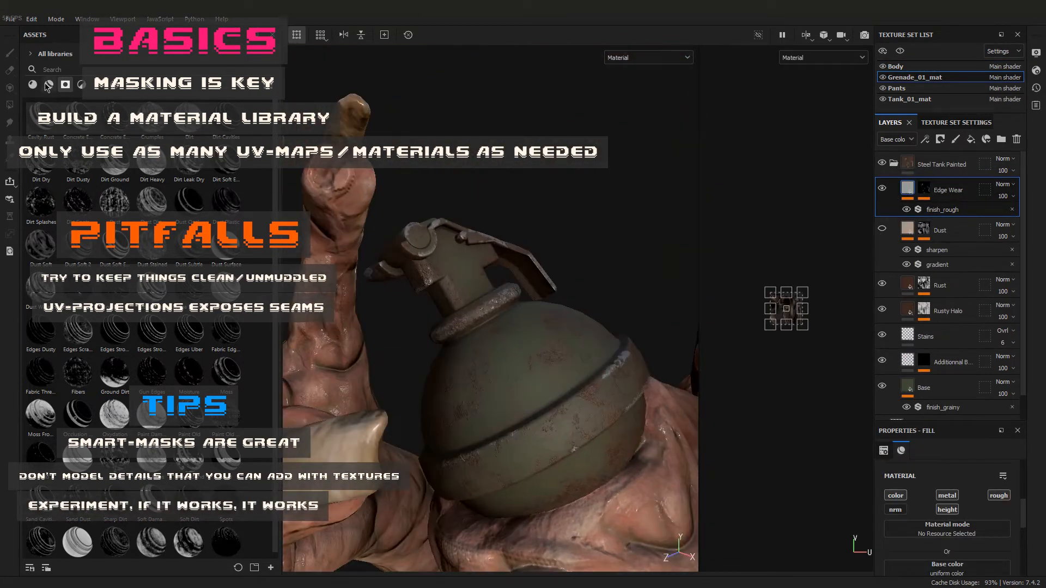
# Search the smart materials for metal, add 76.Old Metal to the grenade and give it a black mask
pyautogui.click(62, 70)
pyautogui.write('metal')
pyautogui.scroll(-10, 189, 470)
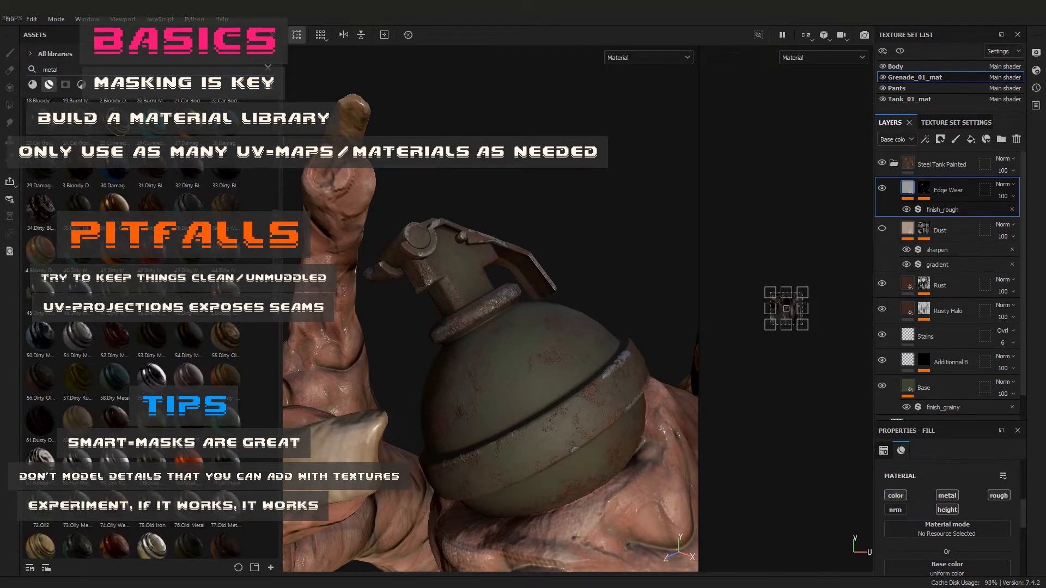
pyautogui.moveTo(189, 545); pyautogui.dragTo(417, 265)
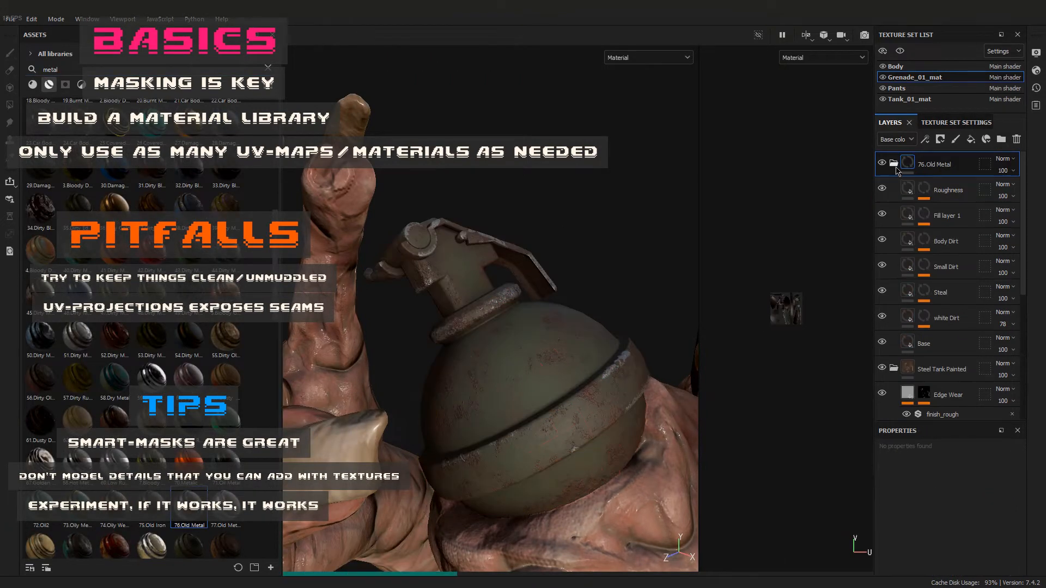
pyautogui.moveTo(567, 234)
pyautogui.keyDown('alt'); pyautogui.mouseDown()
pyautogui.moveTo(523, 349)
pyautogui.moveTo(577, 240)
pyautogui.mouseUp(); pyautogui.keyUp('alt')
pyautogui.rightClick(930, 164)
pyautogui.click(926, 33)
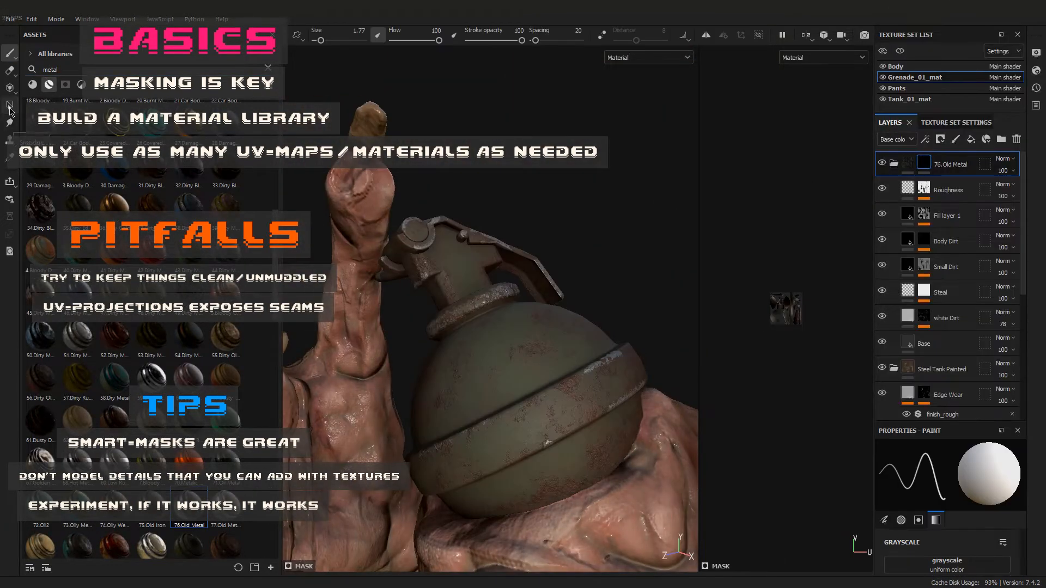
# Reveal 76.Old Metal on the grenade's lever and neck ring with polygon fill, and collapse its folder
pyautogui.click(10, 105)
pyautogui.keyDown('alt'); pyautogui.moveTo(413, 227); pyautogui.dragTo(506, 283); pyautogui.keyUp('alt')
pyautogui.click(437, 316)
pyautogui.click(533, 361)
pyautogui.click(349, 35)
pyautogui.moveTo(504, 332)
pyautogui.keyDown('alt'); pyautogui.mouseDown()
pyautogui.moveTo(518, 343)
pyautogui.moveTo(649, 241)
pyautogui.moveTo(512, 305)
pyautogui.moveTo(589, 284)
pyautogui.mouseUp(); pyautogui.keyUp('alt')
pyautogui.scroll(-5, 600, 272)
pyautogui.press('1')
pyautogui.click(895, 164)
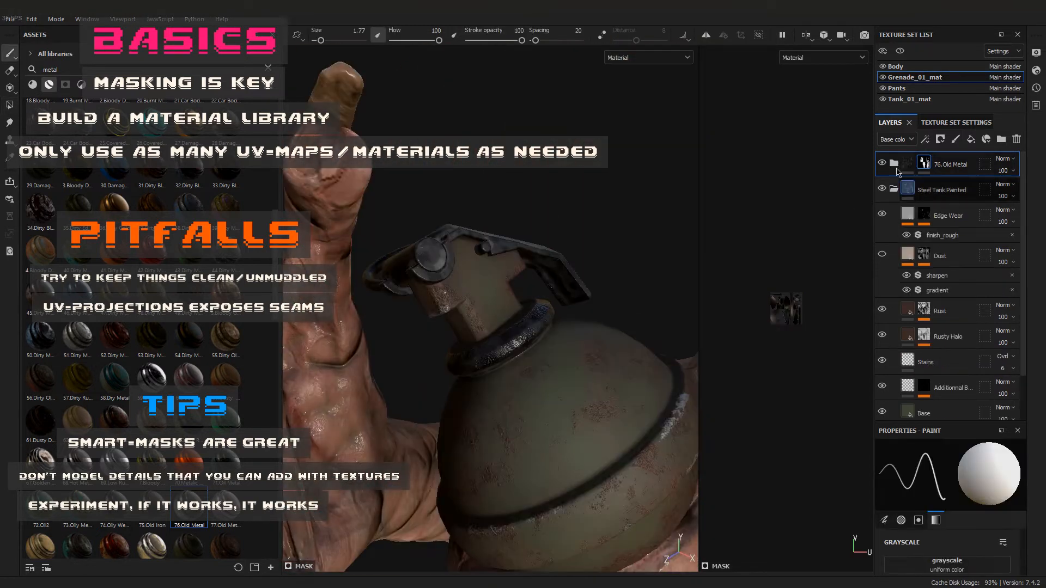
# Lighten the base color of the Base layer inside 76.Old Metal to a medium grey
pyautogui.click(894, 164)
pyautogui.scroll(-3, 922, 262)
pyautogui.click(922, 278)
pyautogui.moveTo(934, 421); pyautogui.dragTo(934, 305)
pyautogui.scroll(-4, 932, 398)
pyautogui.click(924, 386)
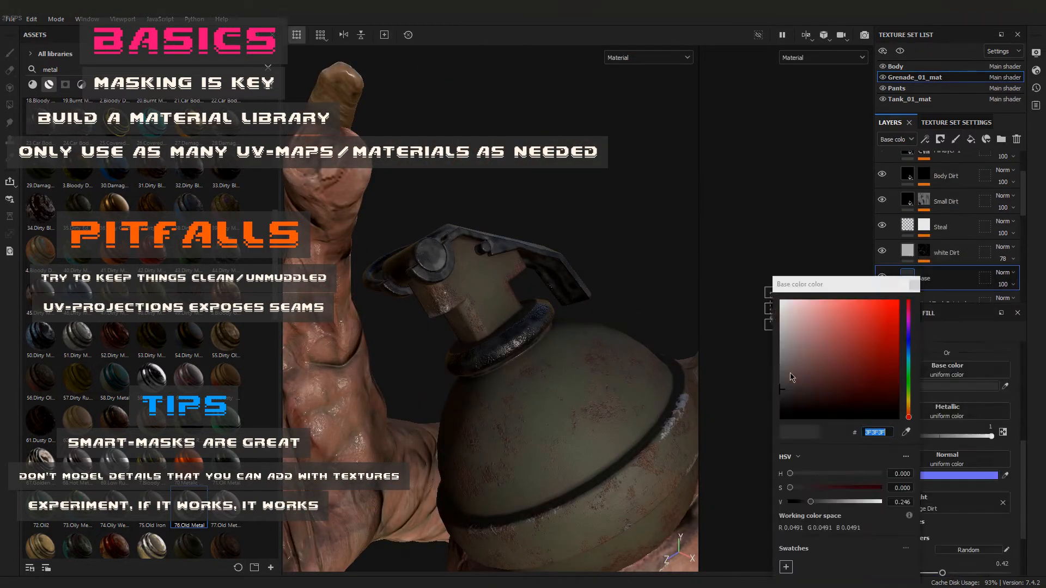
pyautogui.moveTo(791, 376); pyautogui.dragTo(779, 354)
pyautogui.click(914, 285)
# Set the 76.Old Metal Base layer to tri-planar projection and check the white Dirt and Steal layers
pyautogui.scroll(5, 935, 375)
pyautogui.click(935, 374)
pyautogui.click(945, 398)
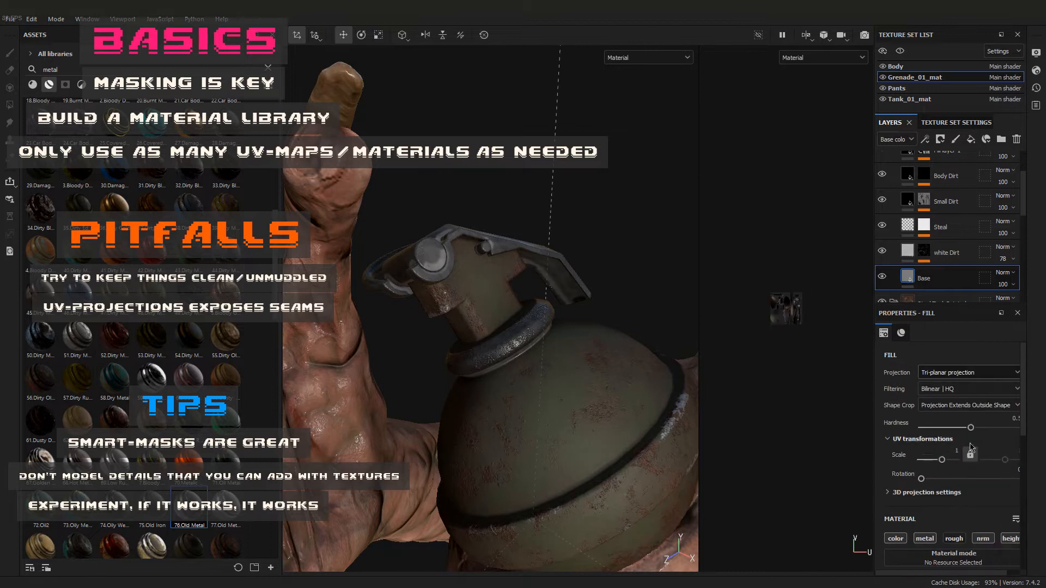
pyautogui.click(907, 254)
pyautogui.click(909, 225)
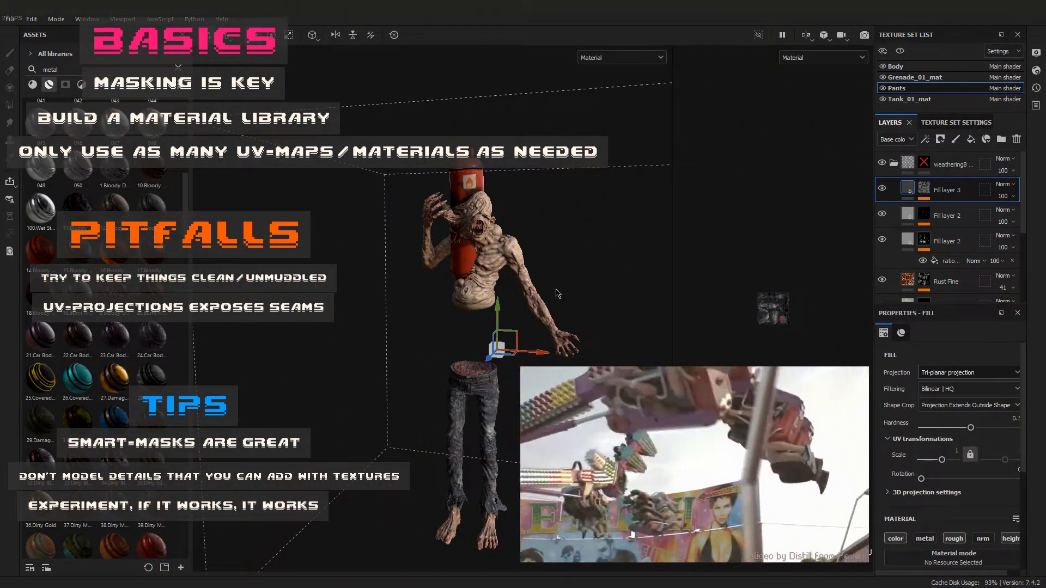
# Collapse the weathering8 folder on the pants and switch to the Body texture set
pyautogui.scroll(5, 556, 294)
pyautogui.keyDown('alt'); pyautogui.moveTo(555, 294); pyautogui.dragTo(431, 284); pyautogui.keyUp('alt')
pyautogui.scroll(-5, 423, 338)
pyautogui.scroll(6, 474, 357)
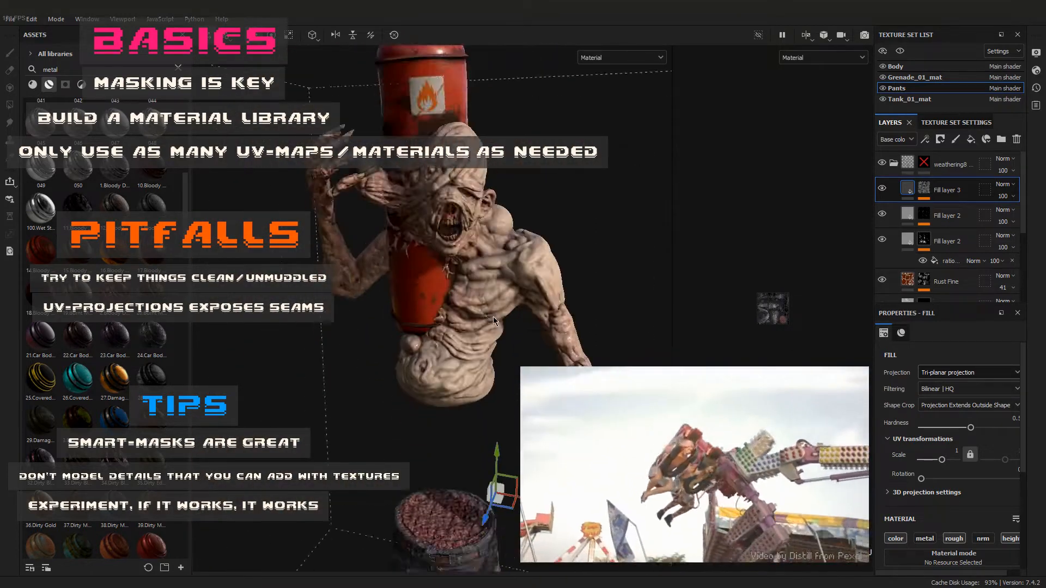
pyautogui.keyDown('alt'); pyautogui.moveTo(474, 356); pyautogui.dragTo(452, 376); pyautogui.keyUp('alt')
pyautogui.click(894, 162)
pyautogui.click(911, 68)
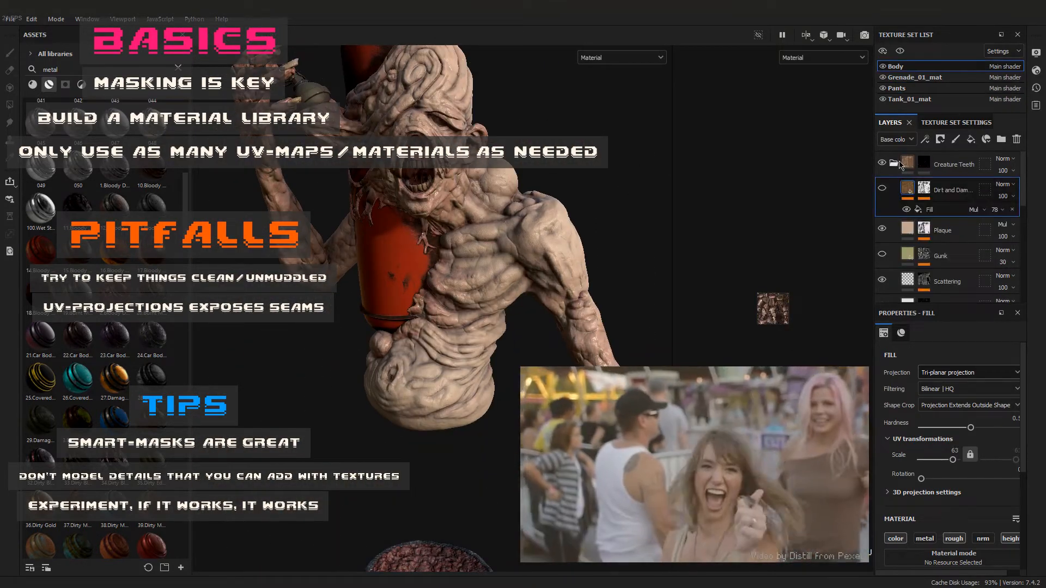
# Change the base color of the Base layer inside the Skin Human folder to a darker brown
pyautogui.click(894, 164)
pyautogui.scroll(-10, 899, 226)
pyautogui.click(896, 256)
pyautogui.click(894, 257)
pyautogui.scroll(-5, 897, 257)
pyautogui.click(909, 257)
pyautogui.scroll(-10, 945, 366)
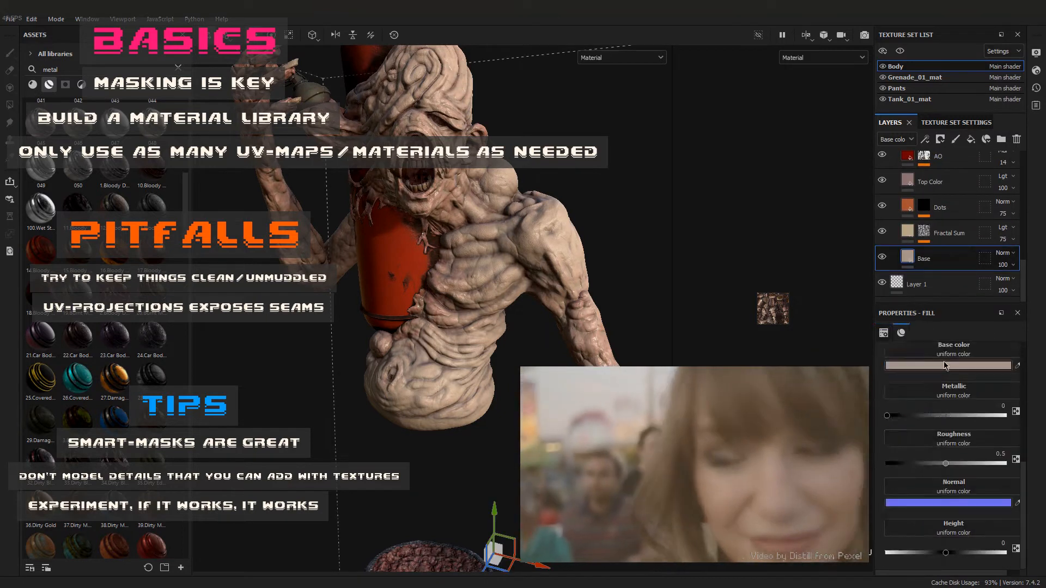
pyautogui.click(946, 366)
pyautogui.click(820, 355)
pyautogui.click(598, 191)
# Save the project and inspect the valve and handle of the gas tank
pyautogui.scroll(-5, 518, 297)
pyautogui.hotkey('ctrl', 's')
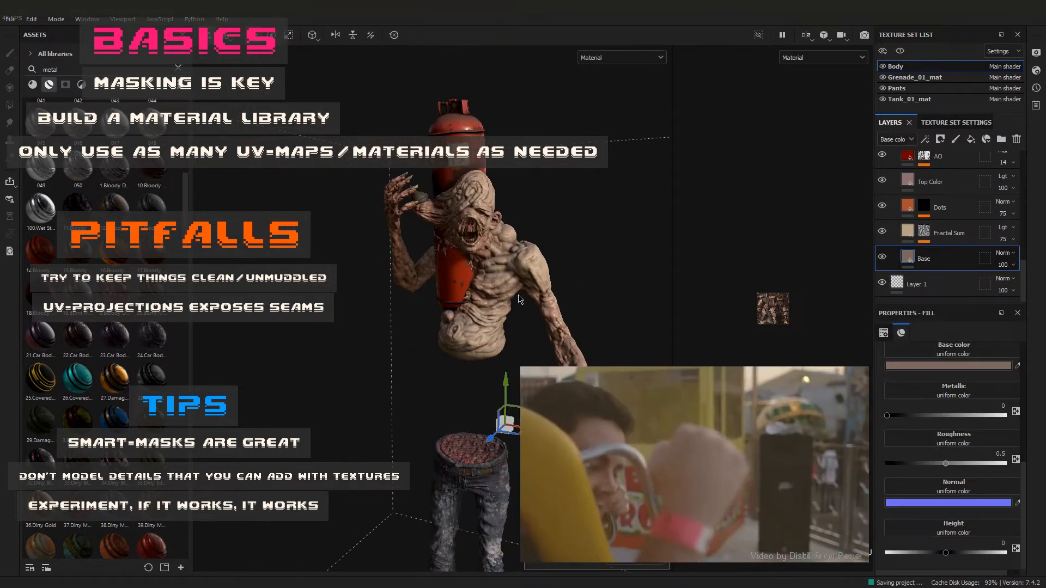
pyautogui.keyDown('alt'); pyautogui.moveTo(457, 120); pyautogui.dragTo(463, 284, button='middle'); pyautogui.keyUp('alt')
pyautogui.scroll(10, 460, 280)
pyautogui.keyDown('alt'); pyautogui.moveTo(460, 280); pyautogui.dragTo(474, 240); pyautogui.keyUp('alt')
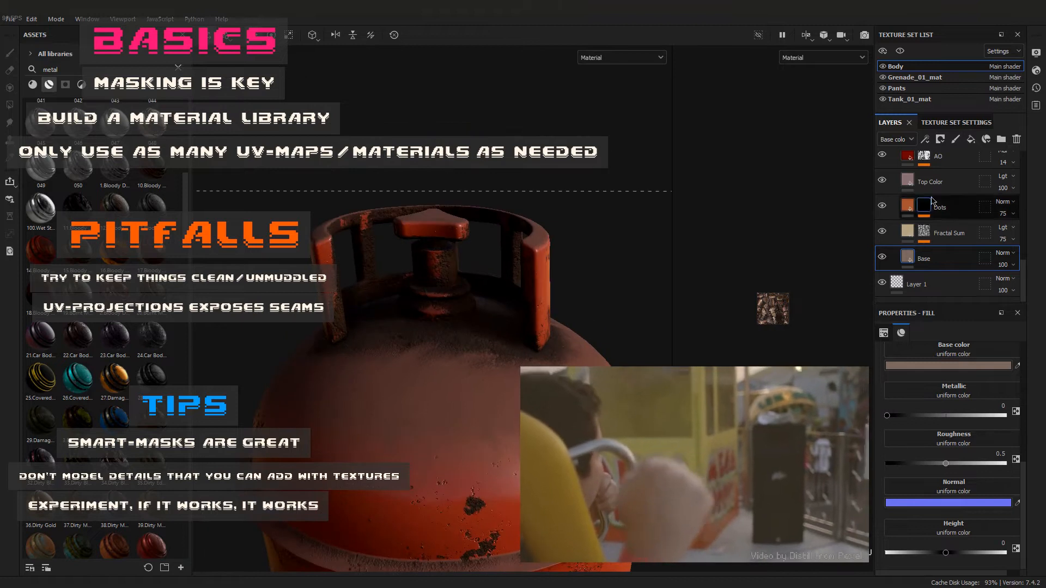
pyautogui.keyDown('alt'); pyautogui.moveTo(545, 310); pyautogui.dragTo(439, 376); pyautogui.keyUp('alt')
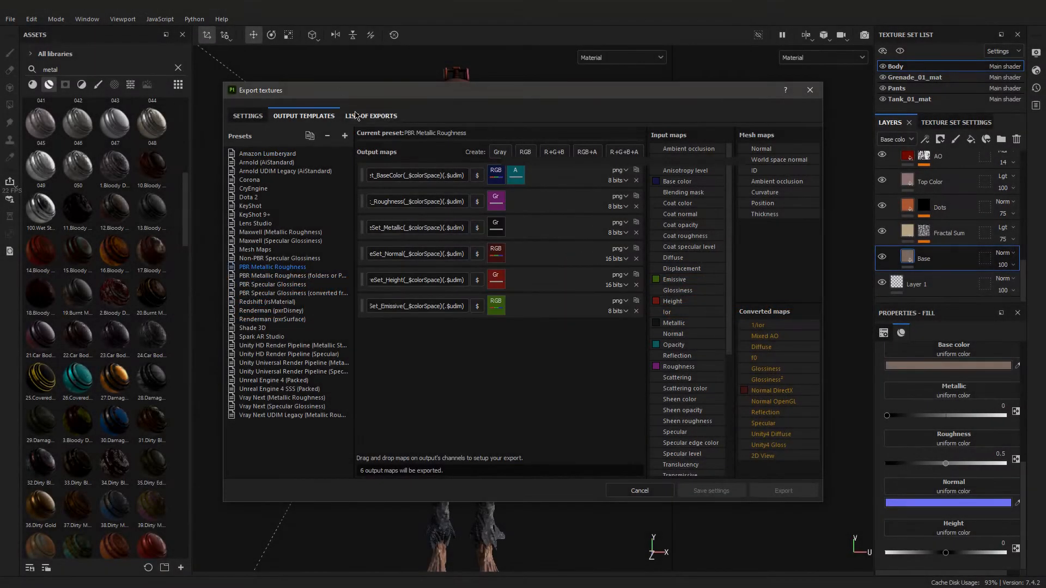
# Review the list of exports and the global export settings for the textures
pyautogui.click(355, 116)
pyautogui.click(262, 117)
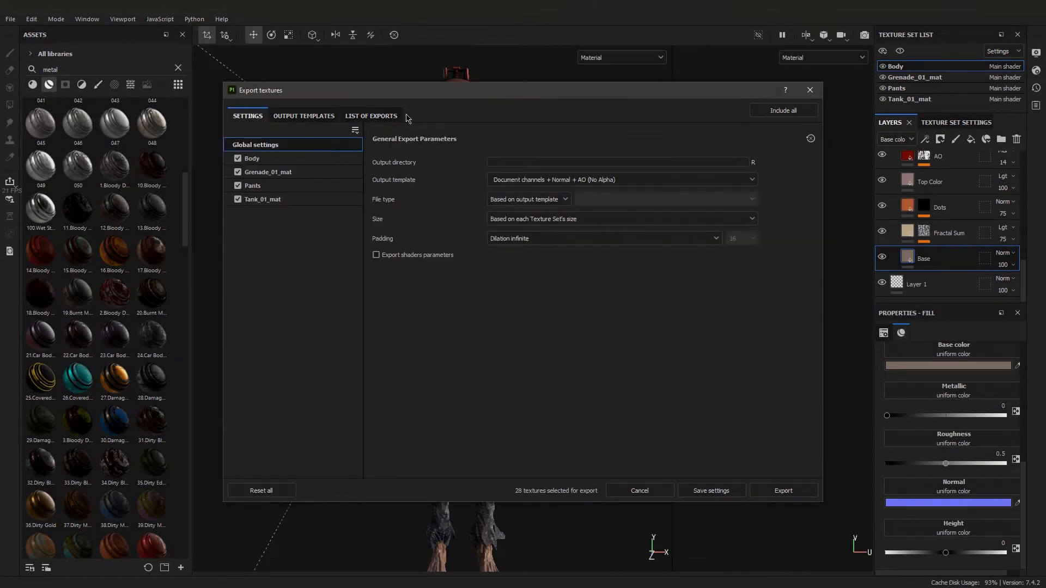
pyautogui.click(387, 116)
pyautogui.click(253, 118)
# Exclude the Normal and Height maps for each texture set, plus Metallic for Body and Pants, and export the textures
pyautogui.click(289, 163)
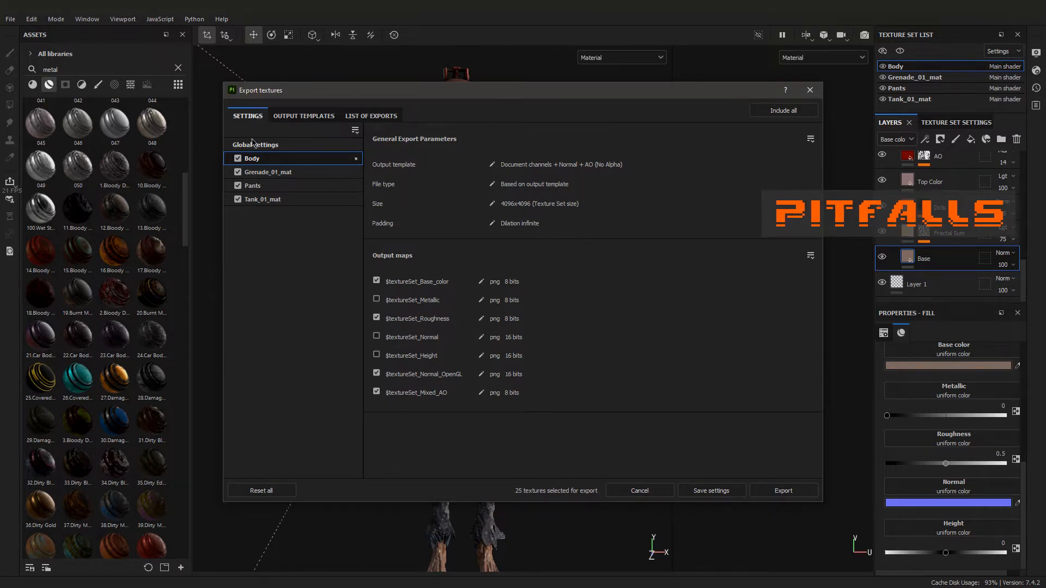
pyautogui.click(268, 172)
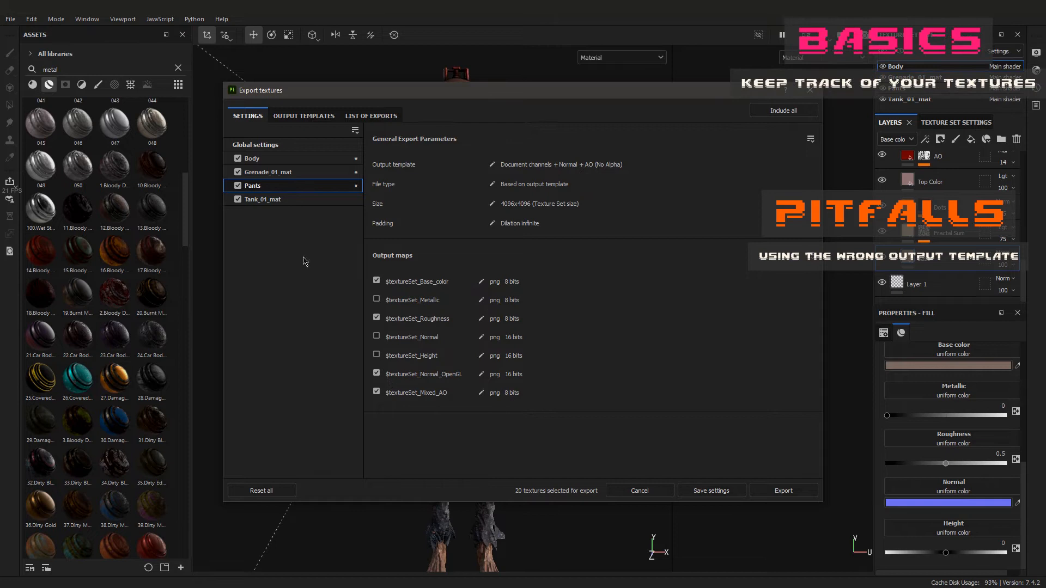
pyautogui.click(269, 201)
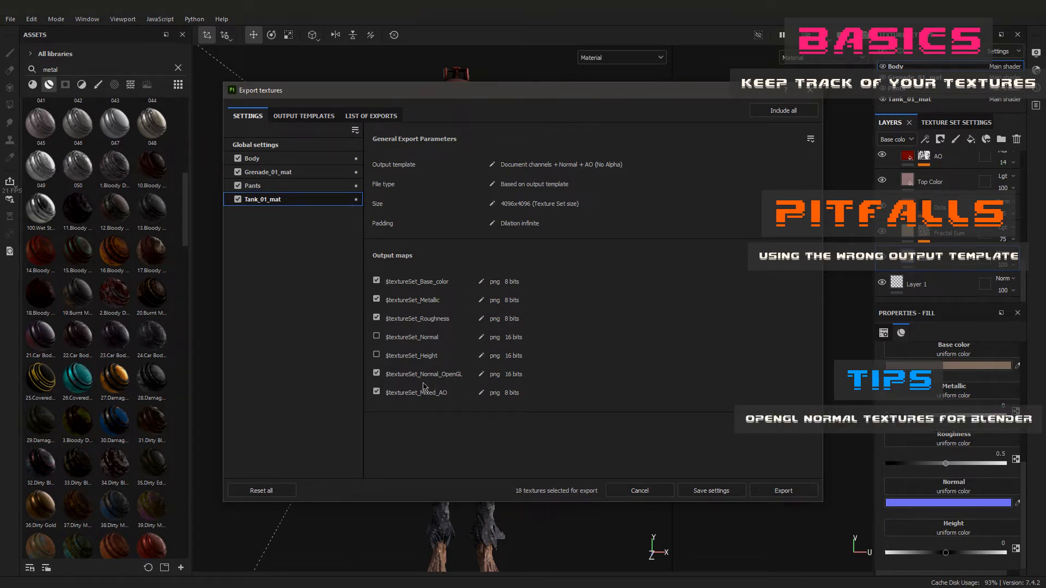
pyautogui.click(795, 493)
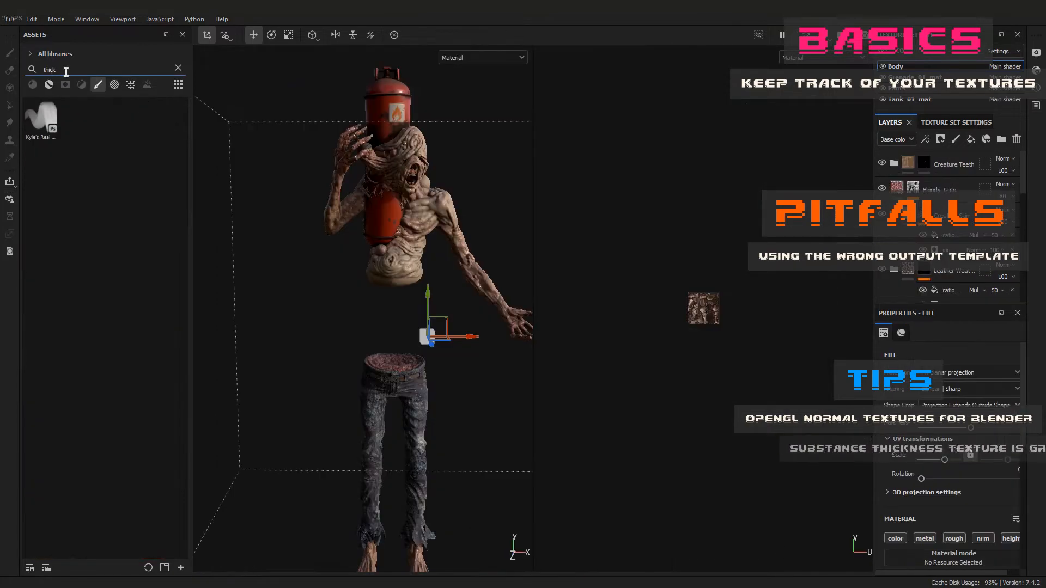
# Find the baked thickness map of the Skin mesh among the project textures and export it as a resource
pyautogui.click(143, 88)
pyautogui.click(129, 87)
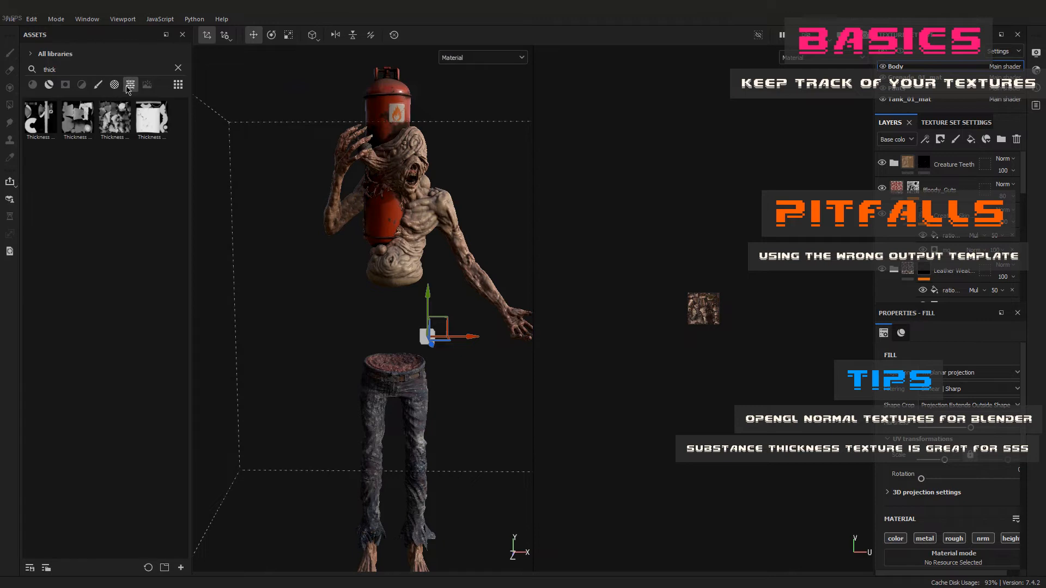
pyautogui.rightClick(110, 127)
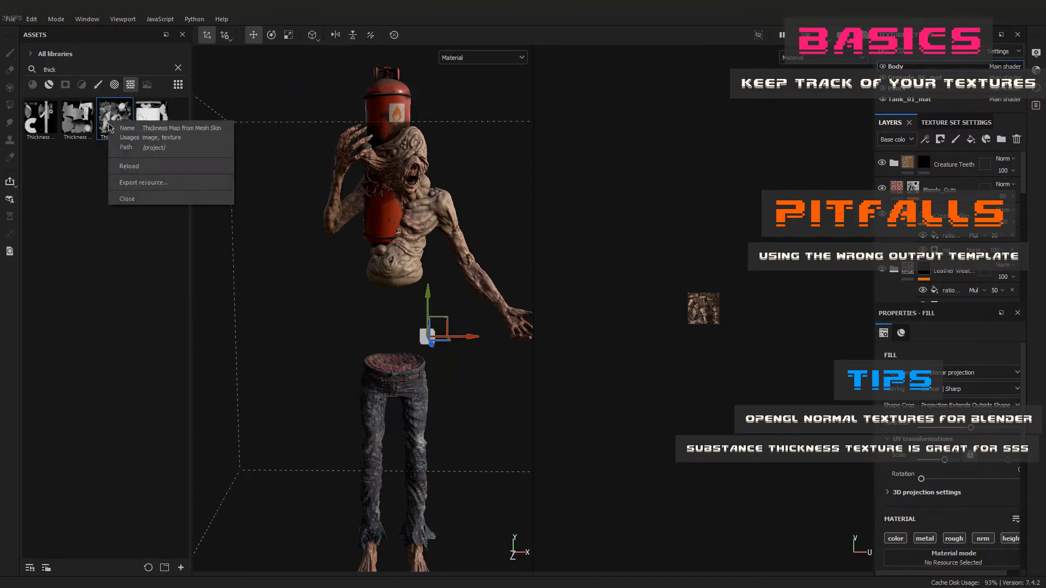
pyautogui.click(133, 183)
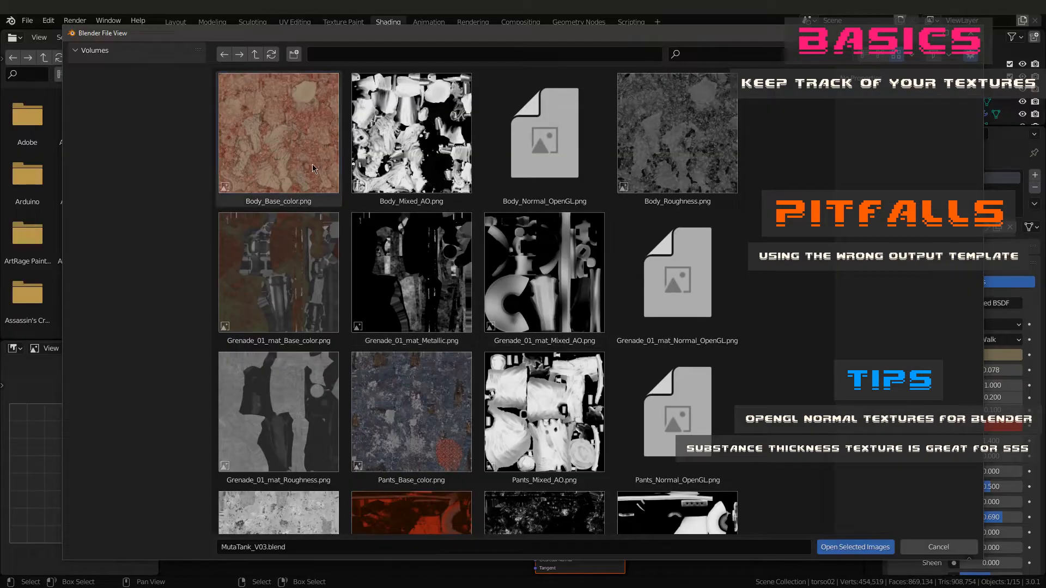
# In Blender, load the Body base color, mixed AO, OpenGL normal and roughness images into the Body material's node tree, beside the Principled BSDF
pyautogui.keyDown('shift'); pyautogui.click(677, 134); pyautogui.keyUp('shift')
pyautogui.click(846, 551)
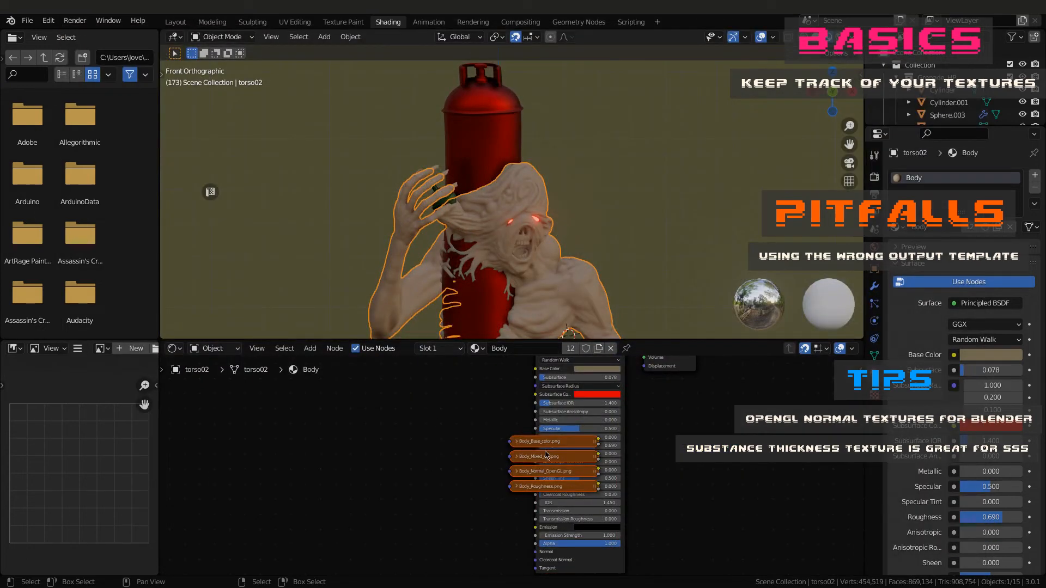
pyautogui.click(357, 403)
pyautogui.moveTo(486, 416); pyautogui.dragTo(488, 420, button='middle')
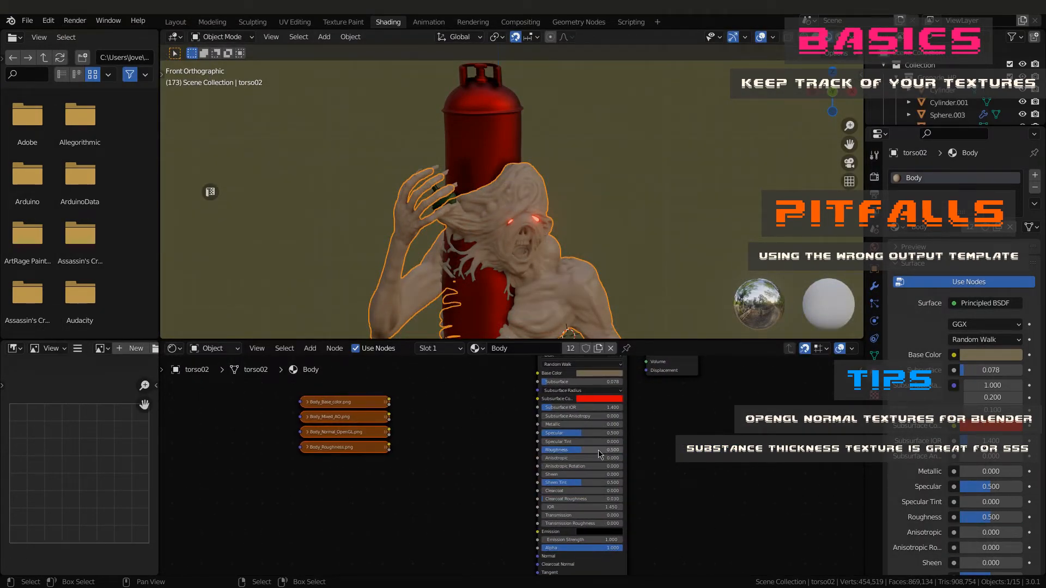
# Add a MixRGB node, set its blend mode to Multiply and connect the Body base color texture to Color1
pyautogui.press('F3')
pyautogui.write('mix')
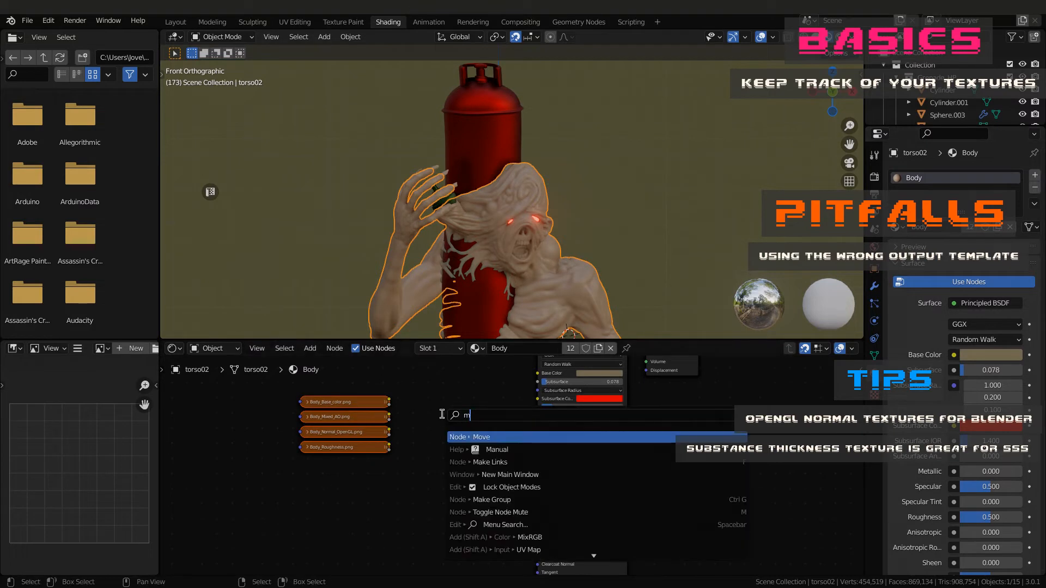
pyautogui.click(534, 433)
pyautogui.click(437, 384)
pyautogui.moveTo(438, 384); pyautogui.dragTo(459, 447, button='middle')
pyautogui.moveTo(352, 462); pyautogui.dragTo(338, 410)
pyautogui.scroll(2, 392, 398)
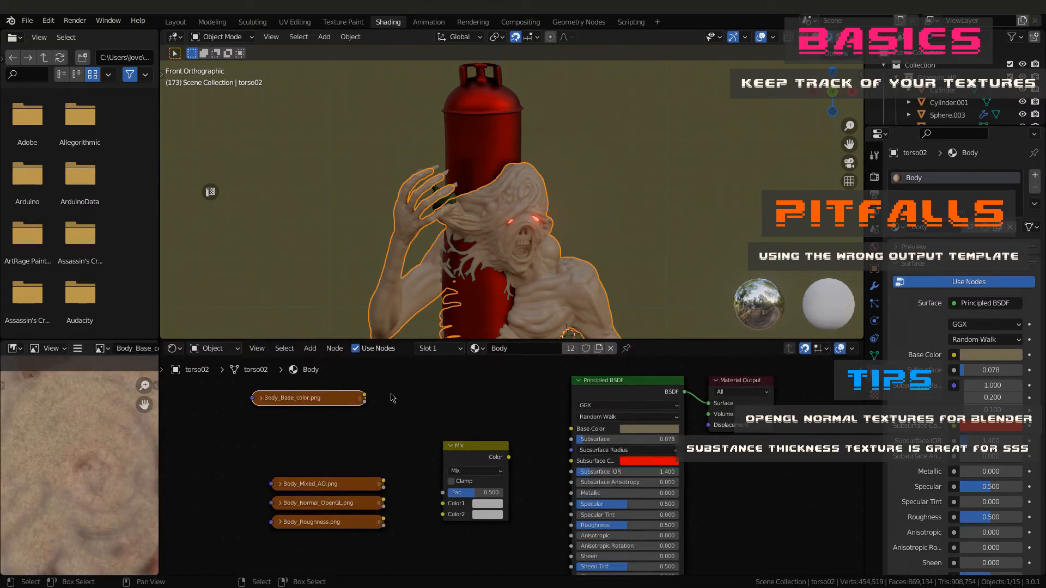
pyautogui.click(463, 477)
pyautogui.click(475, 436)
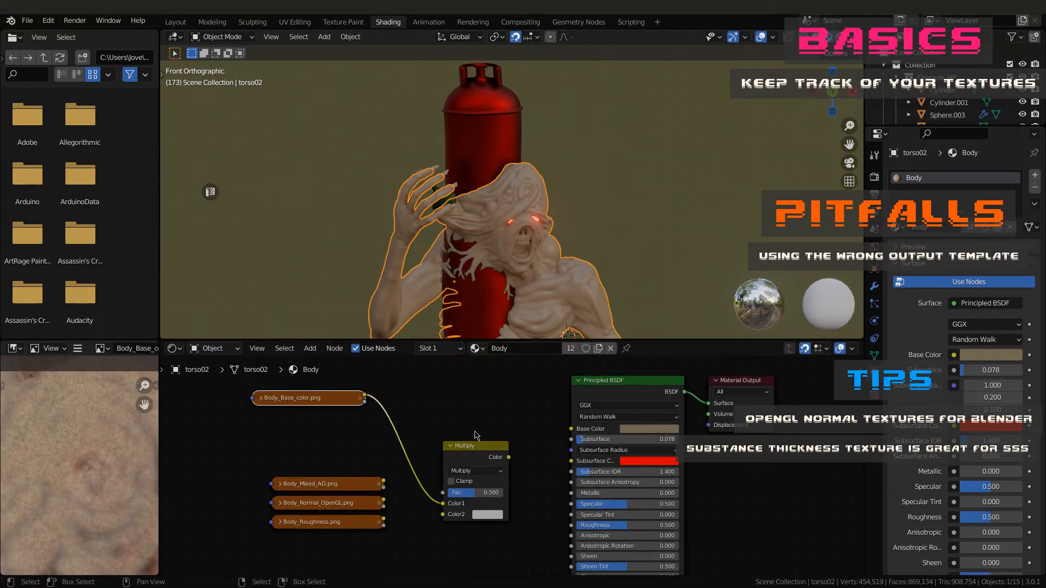
# Connect the mixed AO texture to the Multiply node's Color2 and the node's output to the Principled BSDF's Base Color
pyautogui.moveTo(479, 446); pyautogui.dragTo(481, 365)
pyautogui.moveTo(327, 495); pyautogui.dragTo(308, 438)
pyautogui.moveTo(377, 432); pyautogui.dragTo(444, 444)
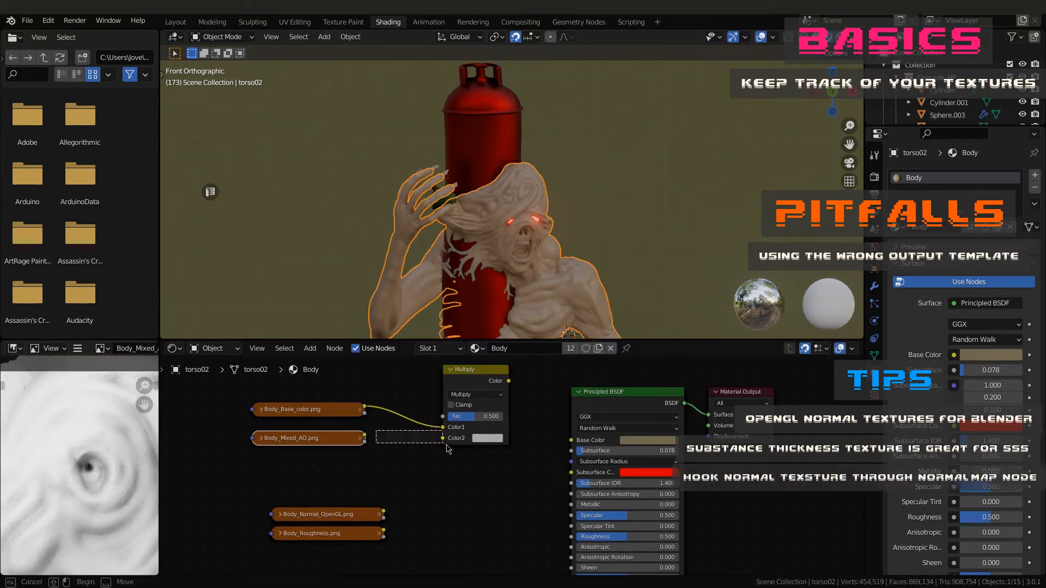
pyautogui.moveTo(508, 382); pyautogui.dragTo(571, 440)
pyautogui.moveTo(511, 490); pyautogui.dragTo(488, 465, button='middle')
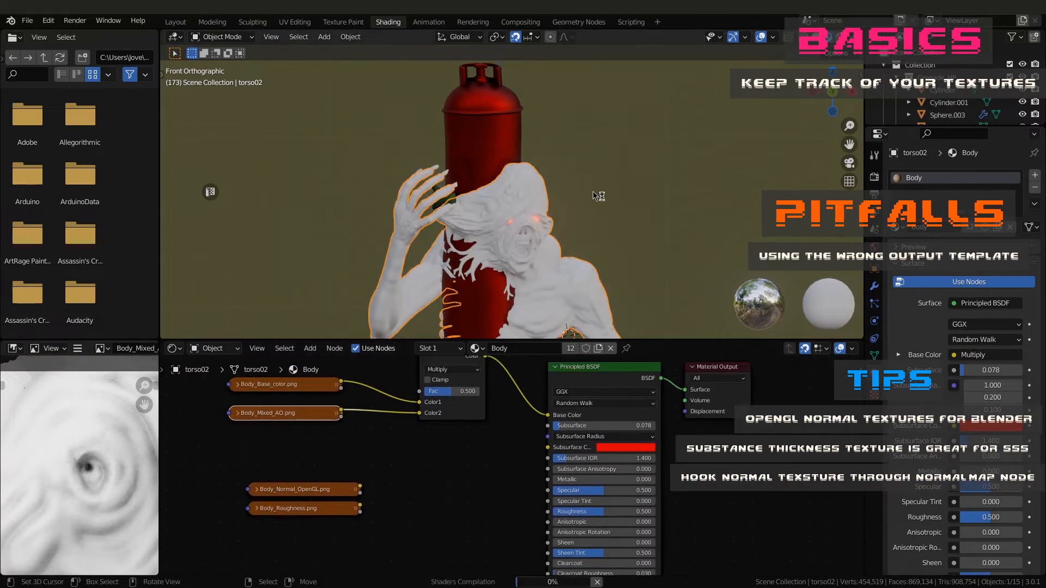
pyautogui.scroll(-1, 597, 197)
pyautogui.moveTo(593, 295); pyautogui.dragTo(488, 271, button='middle')
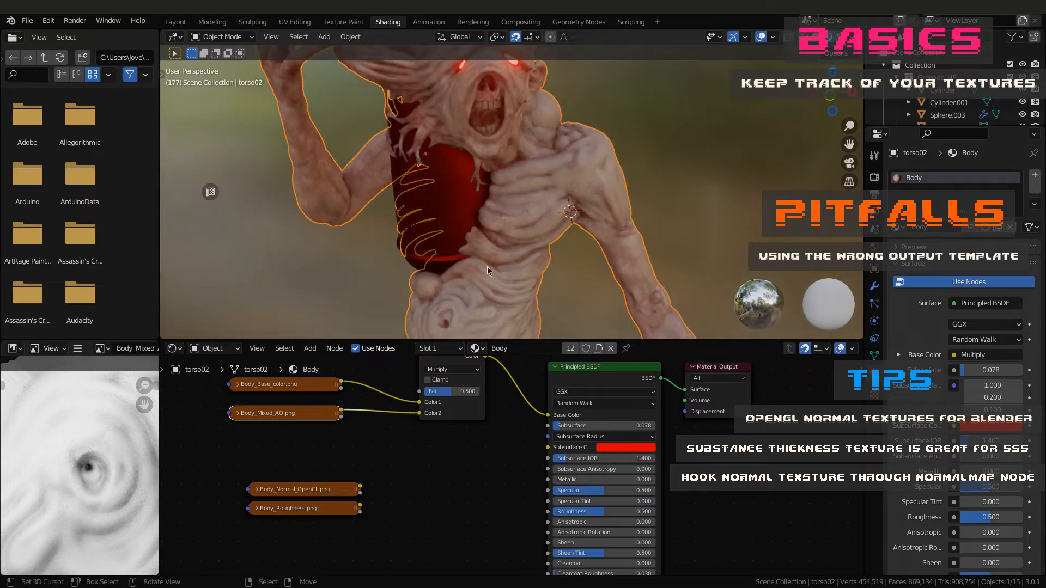
# Set the Body material's Subsurface value to 0
pyautogui.moveTo(568, 427); pyautogui.dragTo(550, 426)
pyautogui.scroll(-1, 517, 431)
pyautogui.scroll(-3, 447, 294)
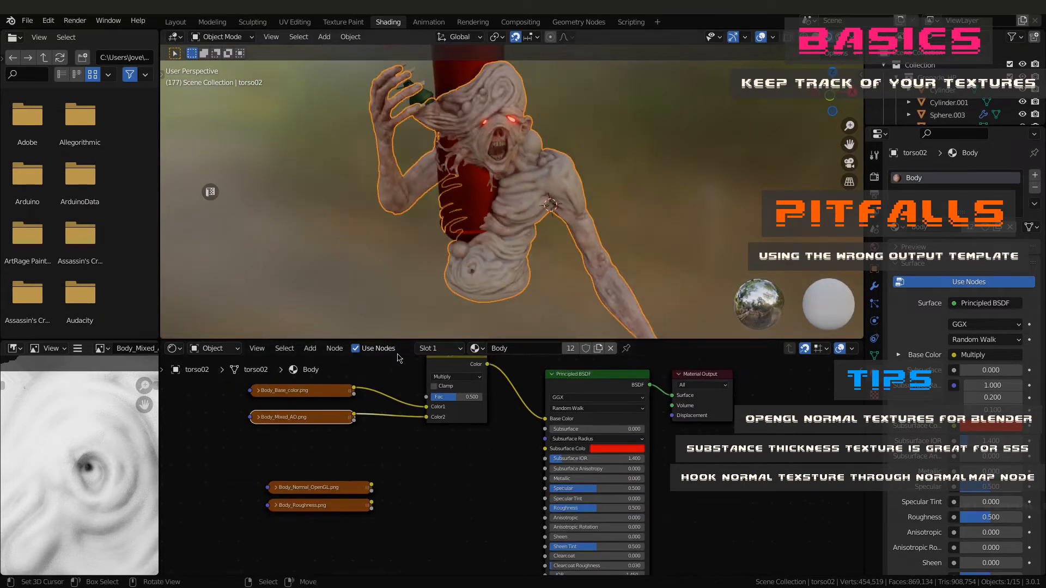
# Expand the Body normal texture node, add a Normal Map node and connect the texture's color to it
pyautogui.click(346, 489)
pyautogui.press('h')
pyautogui.moveTo(462, 557); pyautogui.dragTo(484, 470, button='middle')
pyautogui.hotkey('shift', 'a')
pyautogui.write('snorm')
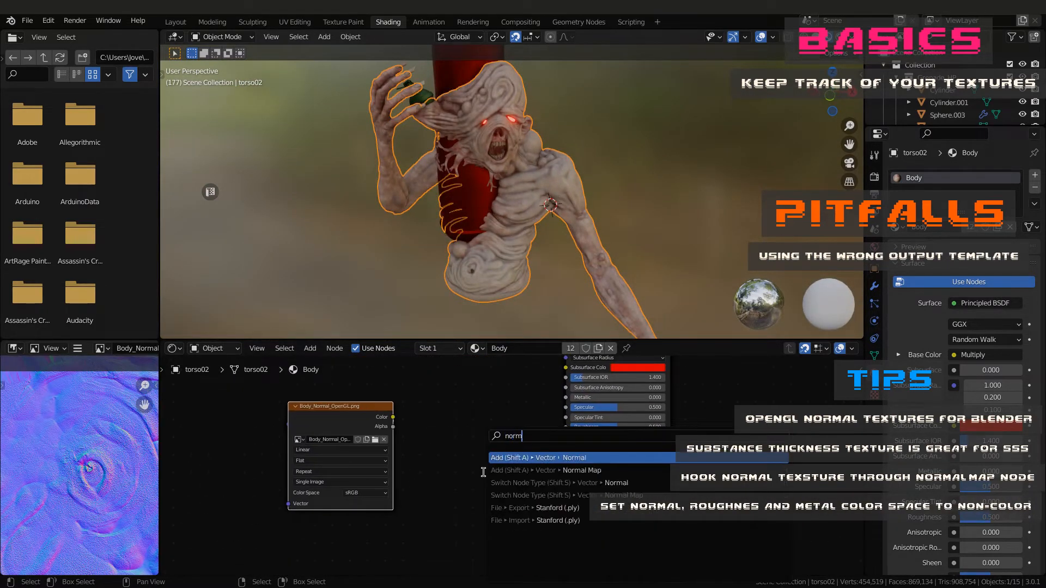
pyautogui.click(497, 472)
pyautogui.click(453, 462)
pyautogui.moveTo(393, 411); pyautogui.dragTo(438, 517)
pyautogui.moveTo(358, 412); pyautogui.dragTo(340, 490)
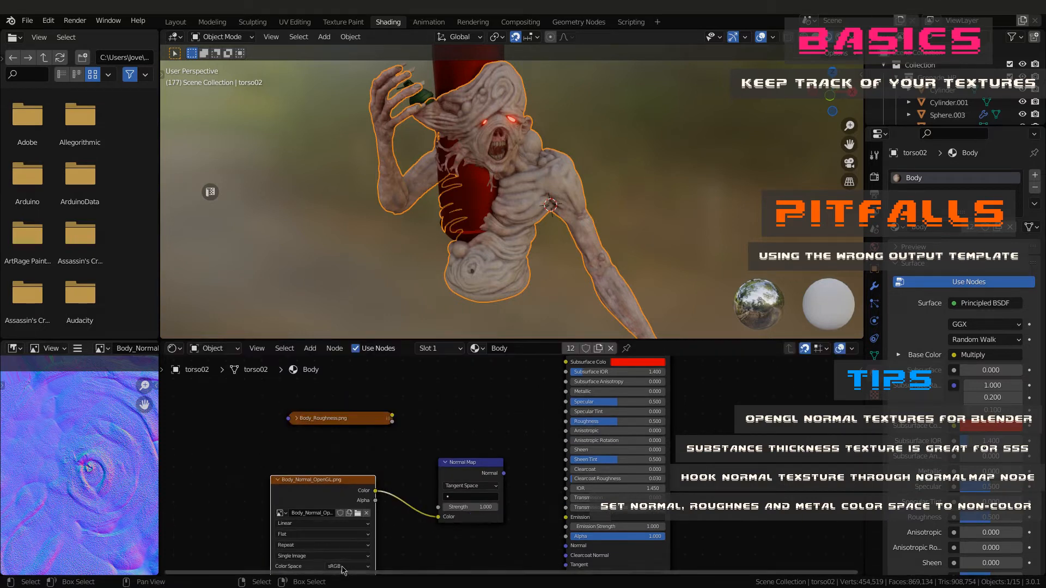
# Set the normal texture's color space to Non-Color and connect the Normal Map node to the Principled BSDF's Normal input
pyautogui.click(341, 566)
pyautogui.click(343, 526)
pyautogui.moveTo(505, 474); pyautogui.dragTo(565, 545)
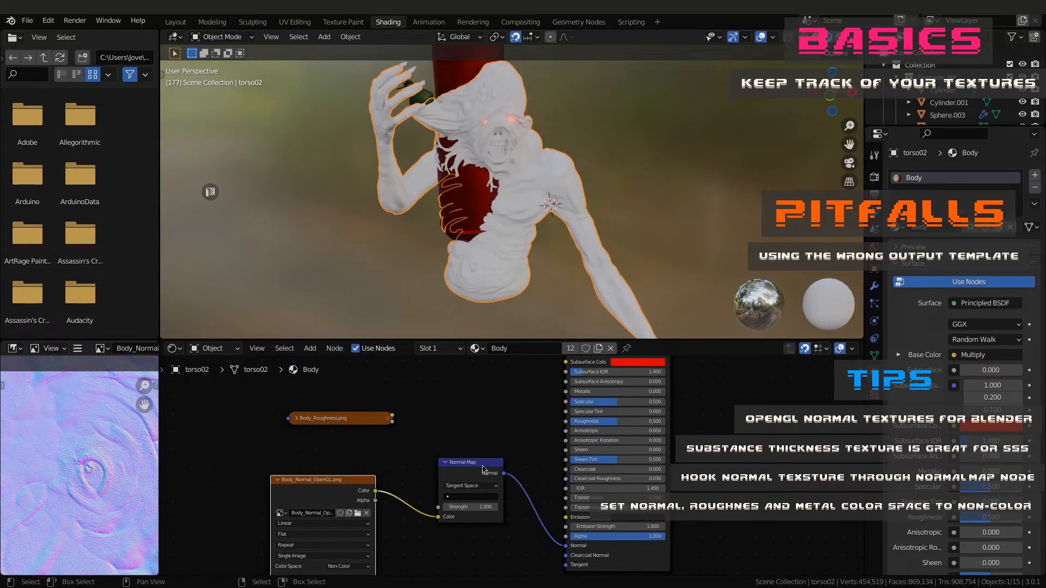
pyautogui.moveTo(484, 470); pyautogui.dragTo(487, 461, button='middle')
pyautogui.moveTo(486, 461)
pyautogui.mouseDown()
pyautogui.moveTo(495, 496)
pyautogui.moveTo(486, 531)
pyautogui.mouseUp()
pyautogui.moveTo(486, 531); pyautogui.dragTo(509, 447, button='middle')
# Expand the Body roughness texture node, set its color space to Non-Color and connect it to the Principled BSDF's Roughness input
pyautogui.moveTo(346, 390); pyautogui.dragTo(348, 446)
pyautogui.moveTo(347, 425); pyautogui.dragTo(317, 562, button='middle')
pyautogui.click(315, 462)
pyautogui.press('h')
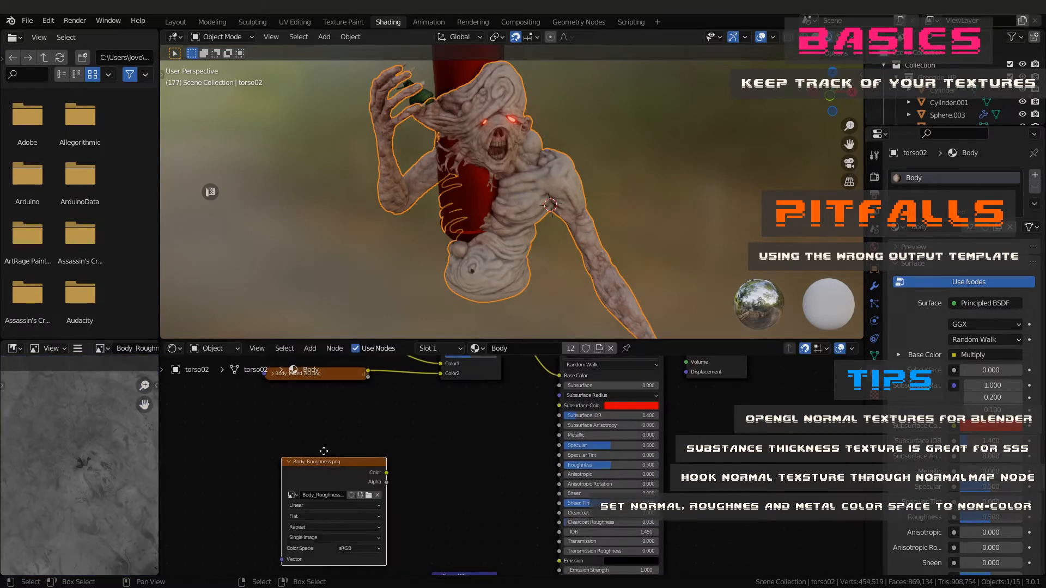
pyautogui.moveTo(324, 451); pyautogui.dragTo(306, 416)
pyautogui.click(340, 513)
pyautogui.click(340, 477)
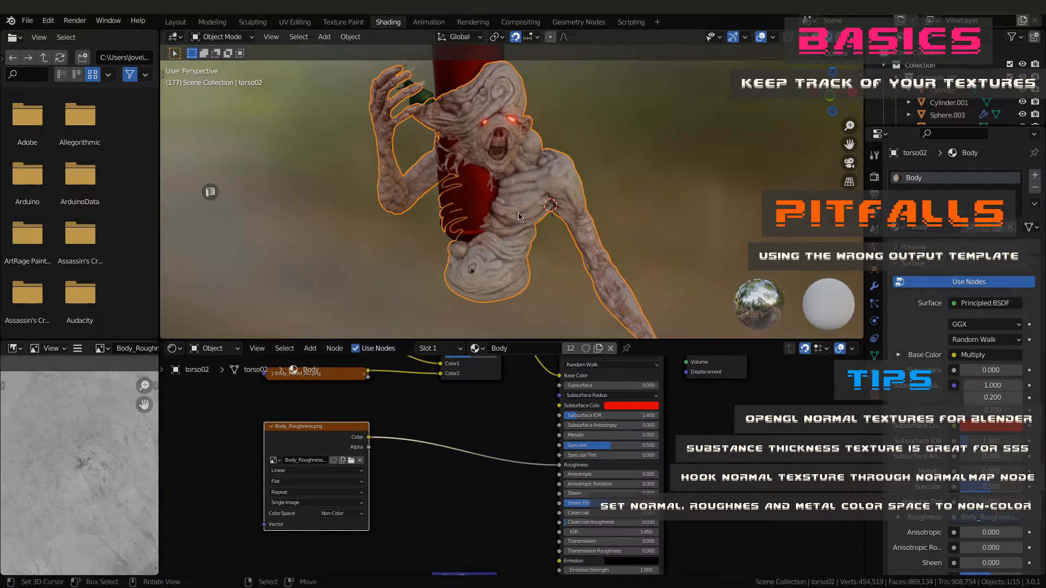
pyautogui.scroll(4, 518, 217)
pyautogui.moveTo(518, 218)
pyautogui.mouseDown(button='middle')
pyautogui.moveTo(560, 213)
pyautogui.moveTo(531, 219)
pyautogui.mouseUp(button='middle')
pyautogui.scroll(-8, 528, 216)
pyautogui.scroll(-3, 531, 219)
pyautogui.hotkey('alt', 'a')
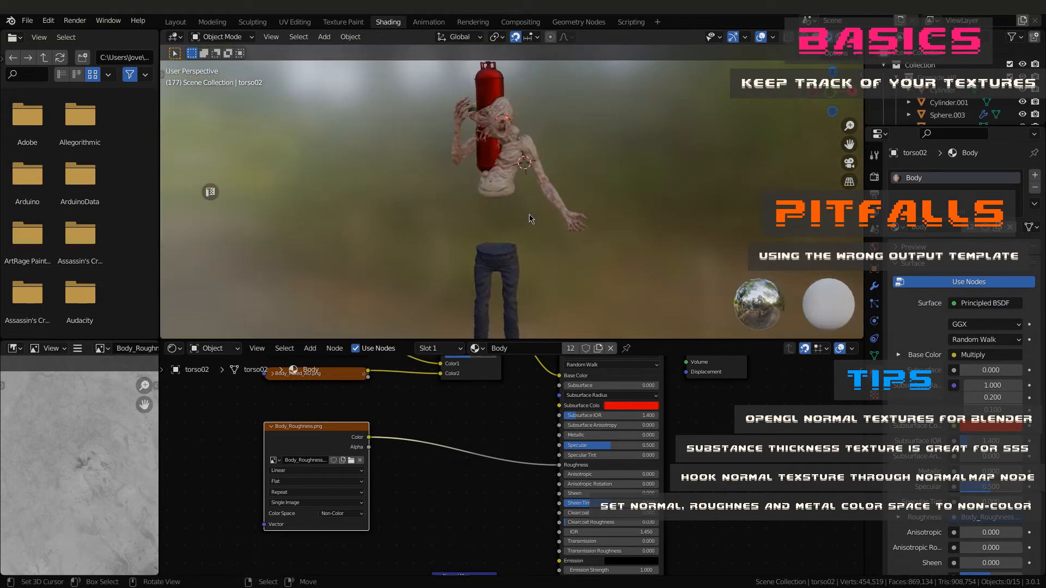
# Place the skin thickness map texture node below the AO texture and move the roughness texture node out of its way
pyautogui.scroll(1, 532, 219)
pyautogui.moveTo(335, 570); pyautogui.dragTo(450, 557, button='middle')
pyautogui.scroll(-6, 450, 556)
pyautogui.moveTo(457, 470); pyautogui.dragTo(379, 442)
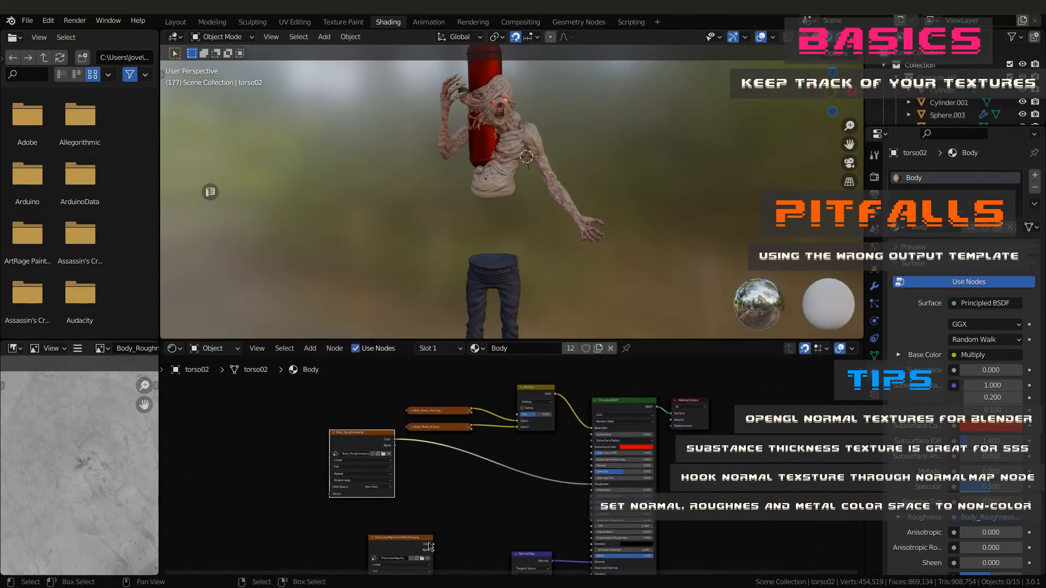
pyautogui.moveTo(401, 538); pyautogui.dragTo(265, 393)
pyautogui.moveTo(356, 437); pyautogui.dragTo(454, 522)
pyautogui.moveTo(288, 396); pyautogui.dragTo(515, 460)
# Add a Bright/Contrast node fed by the thickness map and connect it to the Principled BSDF's Subsurface input
pyautogui.scroll(7, 511, 467)
pyautogui.hotkey('shift', 'a')
pyautogui.write('brigh')
pyautogui.press('Return')
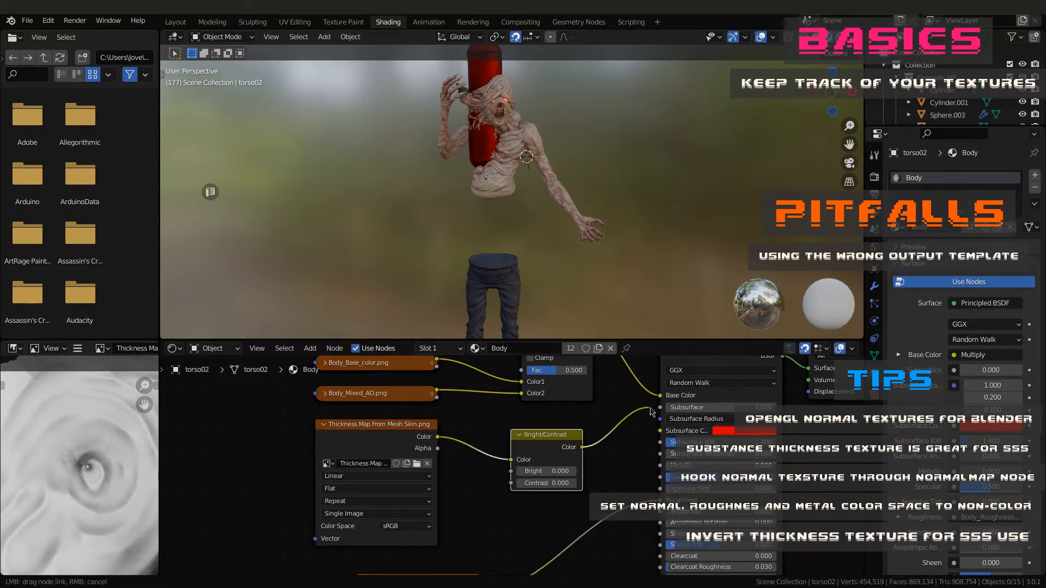
pyautogui.moveTo(652, 412); pyautogui.dragTo(658, 408)
pyautogui.scroll(7, 525, 128)
pyautogui.moveTo(524, 128); pyautogui.dragTo(547, 140, button='middle')
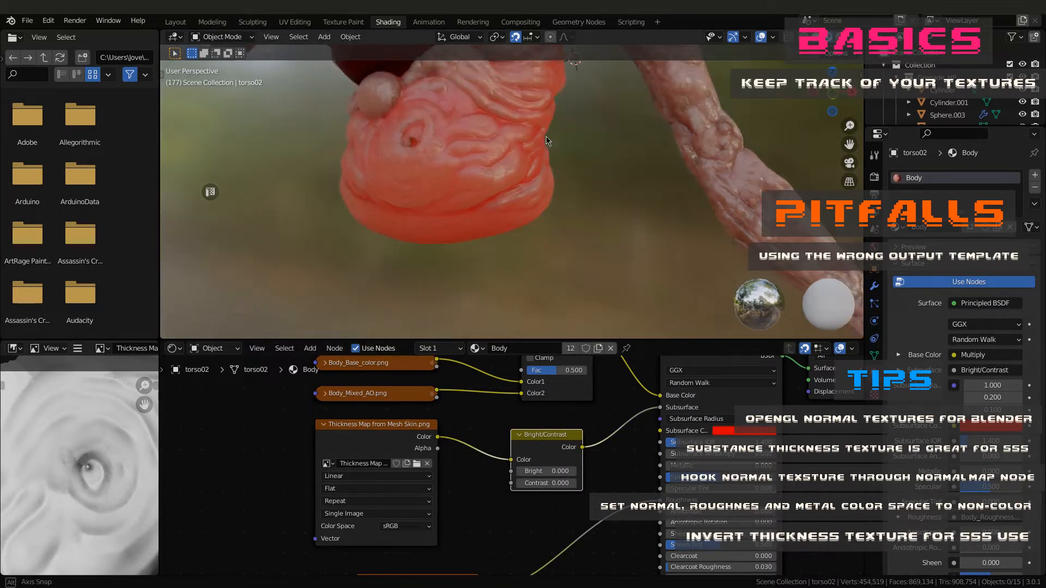
# Insert an Invert node between the thickness map texture and the Bright/Contrast node
pyautogui.scroll(-7, 547, 139)
pyautogui.scroll(3, 561, 109)
pyautogui.moveTo(402, 427); pyautogui.dragTo(309, 438)
pyautogui.press('F3')
pyautogui.write('invert')
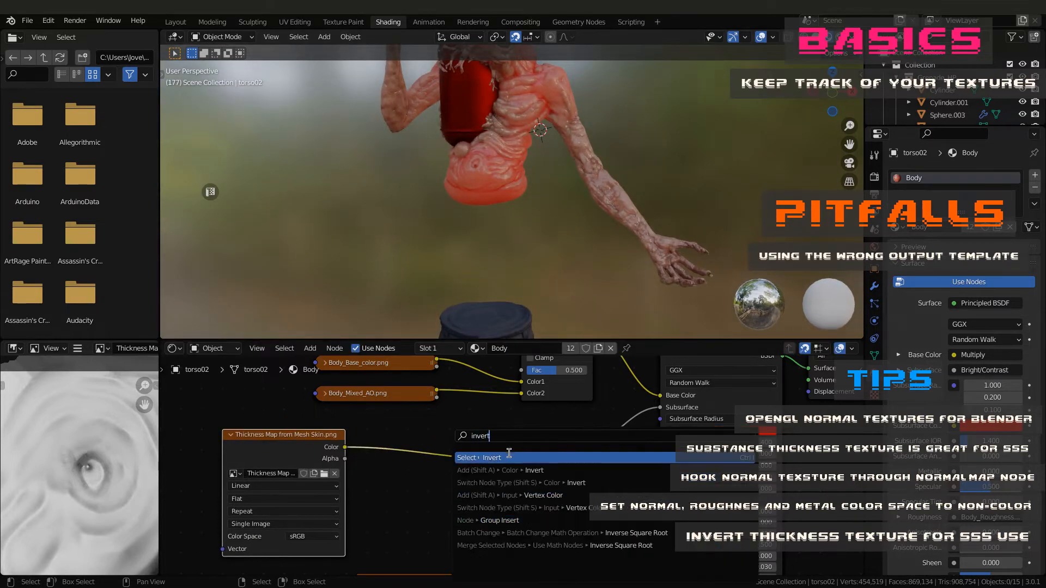
pyautogui.click(508, 454)
pyautogui.press('F3')
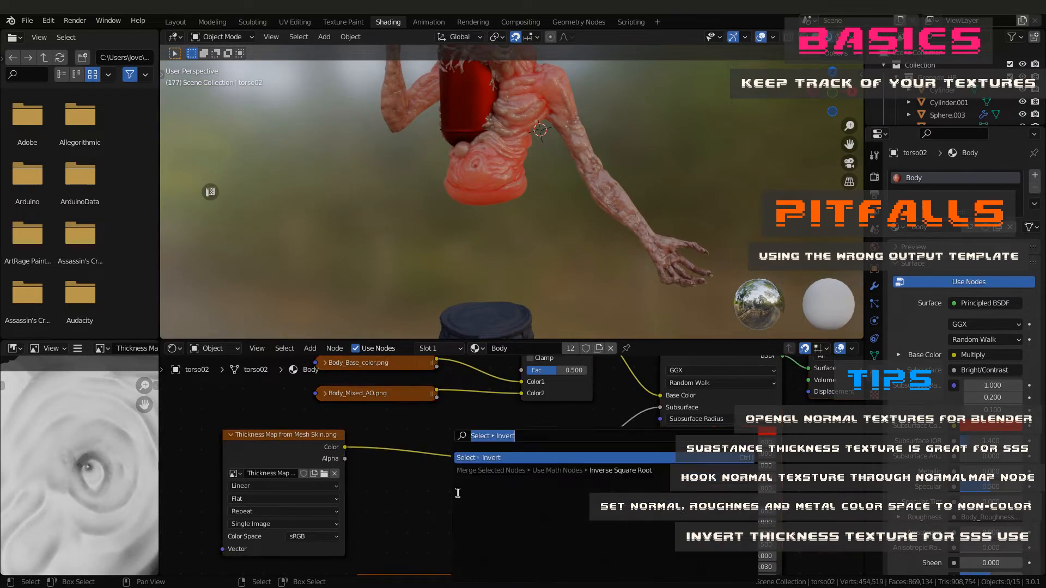
pyautogui.write('invert')
pyautogui.click(544, 472)
pyautogui.click(501, 487)
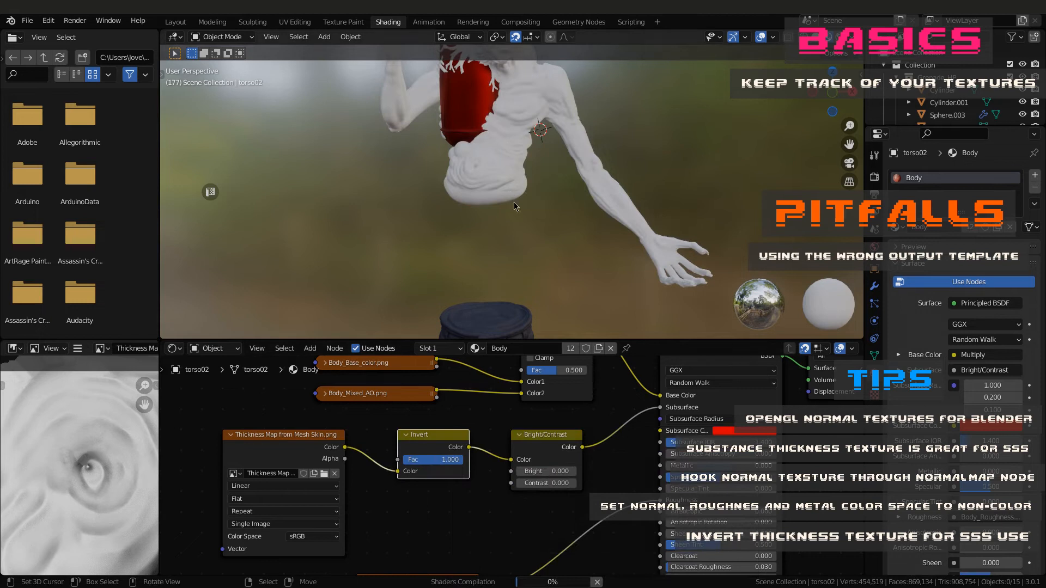
# Set the Bright/Contrast node's Bright to -0.5 and Contrast to -0.4 to reduce the subsurface effect on the skin
pyautogui.moveTo(556, 472); pyautogui.dragTo(540, 471)
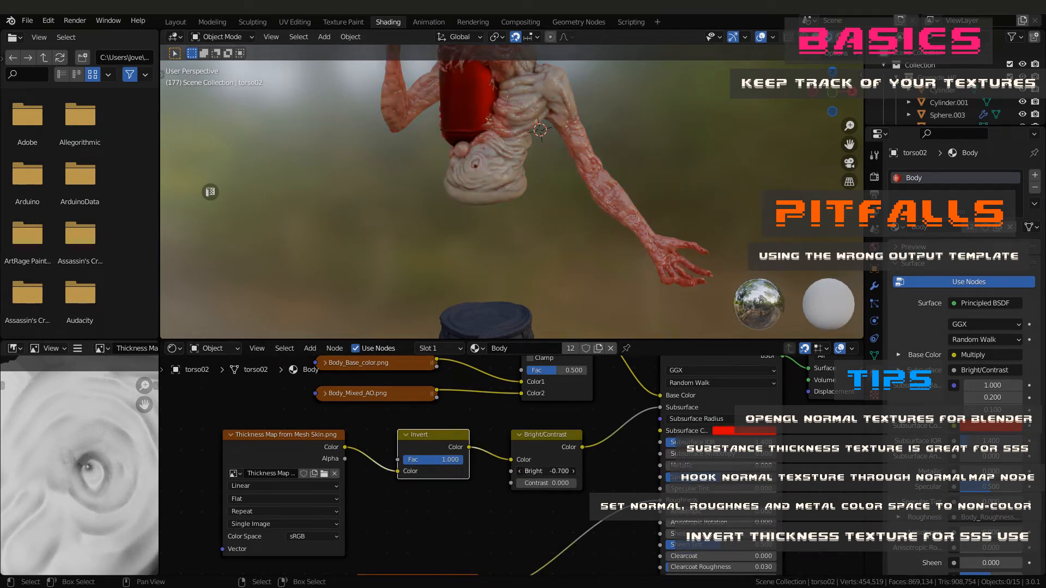
pyautogui.keyDown('alt'); pyautogui.moveTo(497, 155); pyautogui.dragTo(517, 55, button='middle'); pyautogui.keyUp('alt')
pyautogui.scroll(5, 513, 163)
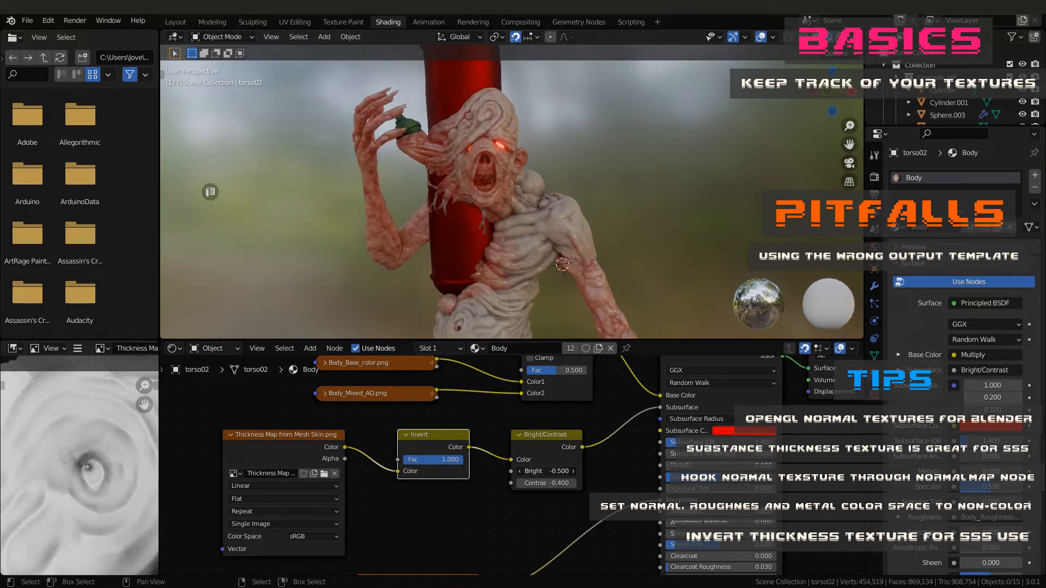
pyautogui.moveTo(422, 208); pyautogui.dragTo(529, 229, button='middle')
pyautogui.scroll(-3, 530, 223)
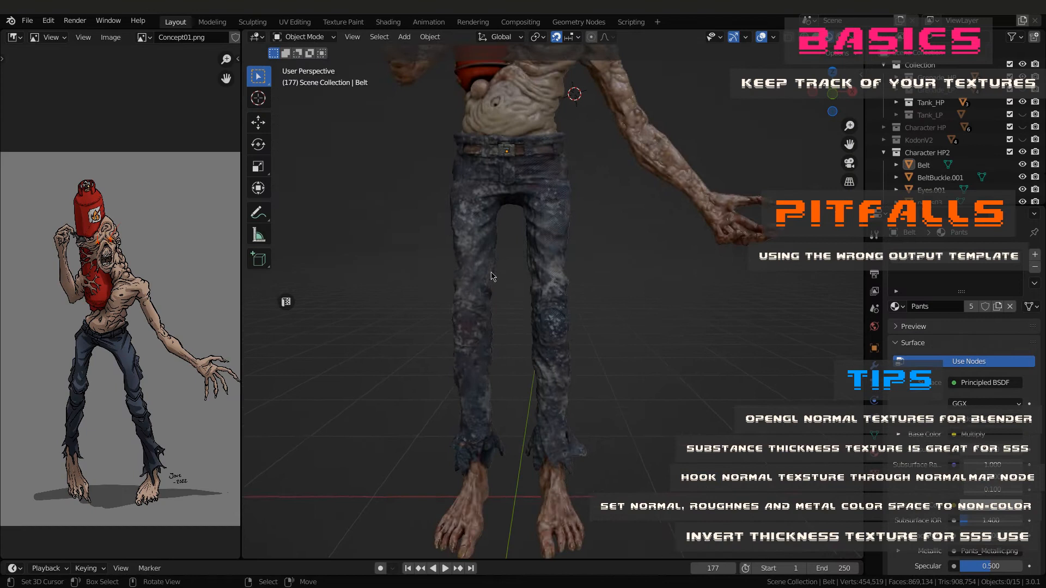
# Save the Blender file and inspect the fully textured creature from several angles
pyautogui.scroll(-4, 491, 276)
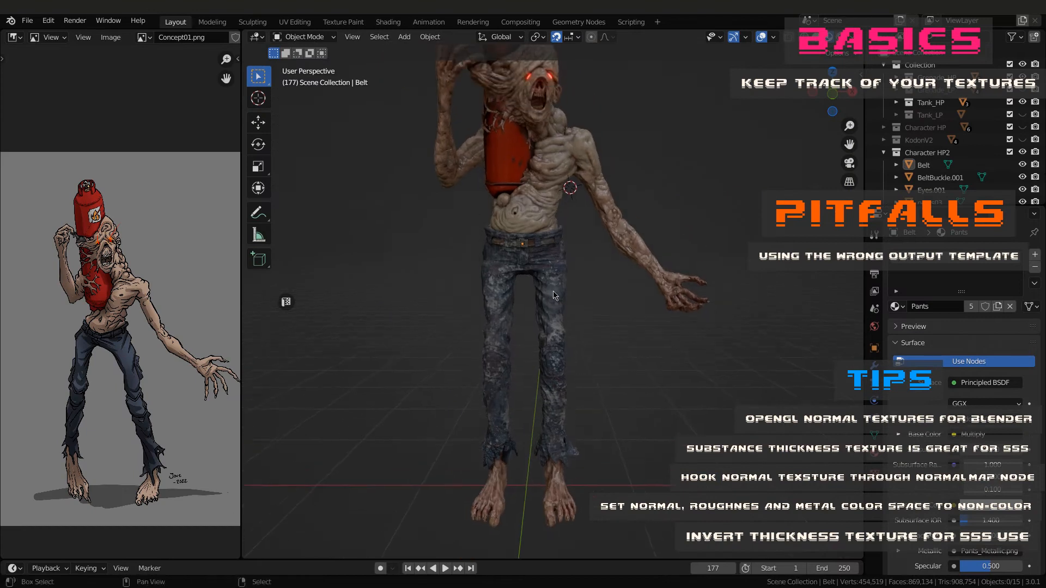
pyautogui.hotkey('ctrl', 's')
pyautogui.moveTo(491, 276); pyautogui.dragTo(606, 319, button='middle')
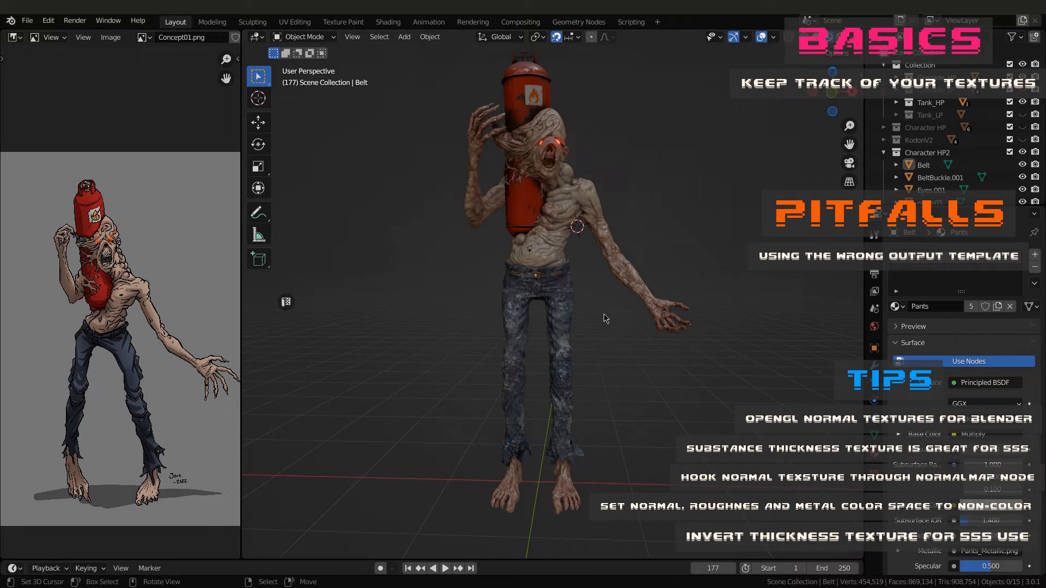
pyautogui.moveTo(616, 296); pyautogui.dragTo(648, 376, button='middle')
pyautogui.scroll(4, 637, 359)
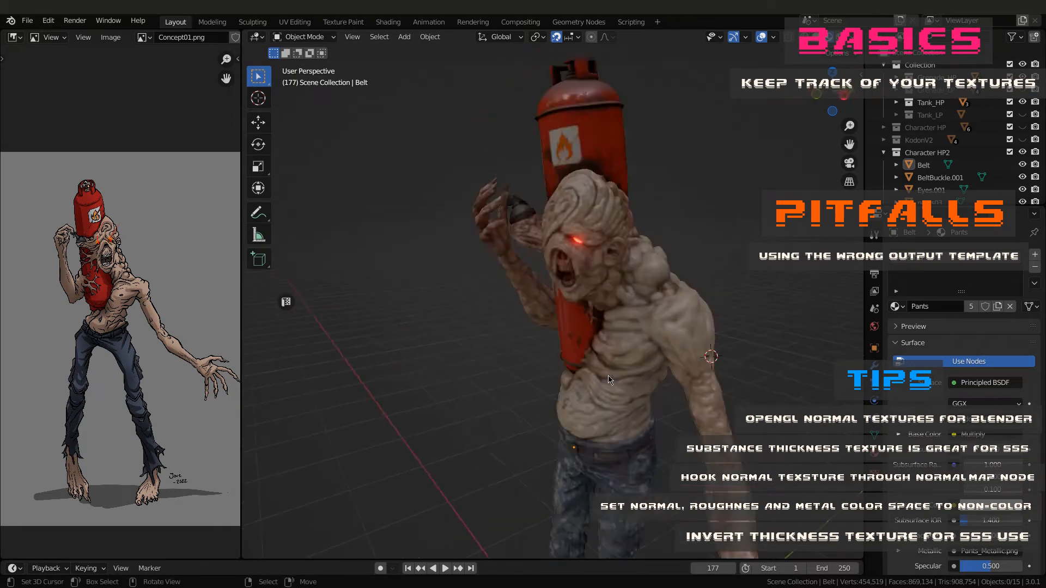
pyautogui.moveTo(613, 341); pyautogui.dragTo(632, 379, button='middle')
pyautogui.scroll(4, 558, 337)
pyautogui.scroll(-3, 592, 343)
pyautogui.scroll(-6, 571, 356)
pyautogui.scroll(3, 621, 430)
pyautogui.hotkey('ctrl', 's')
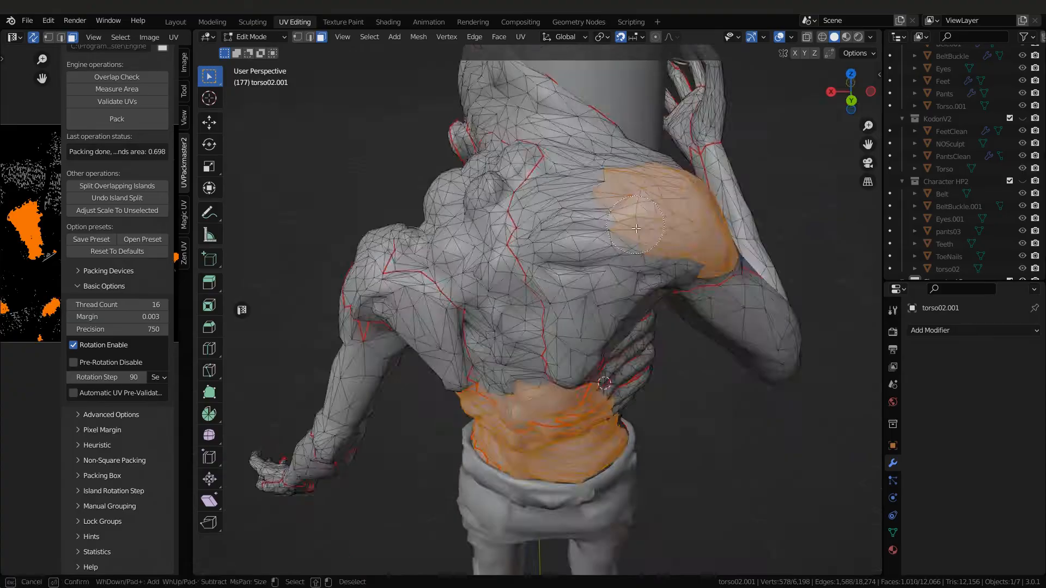
# Extend the face selection around the lower back of the low-poly torso mesh
pyautogui.moveTo(507, 305); pyautogui.dragTo(508, 252, button='middle')
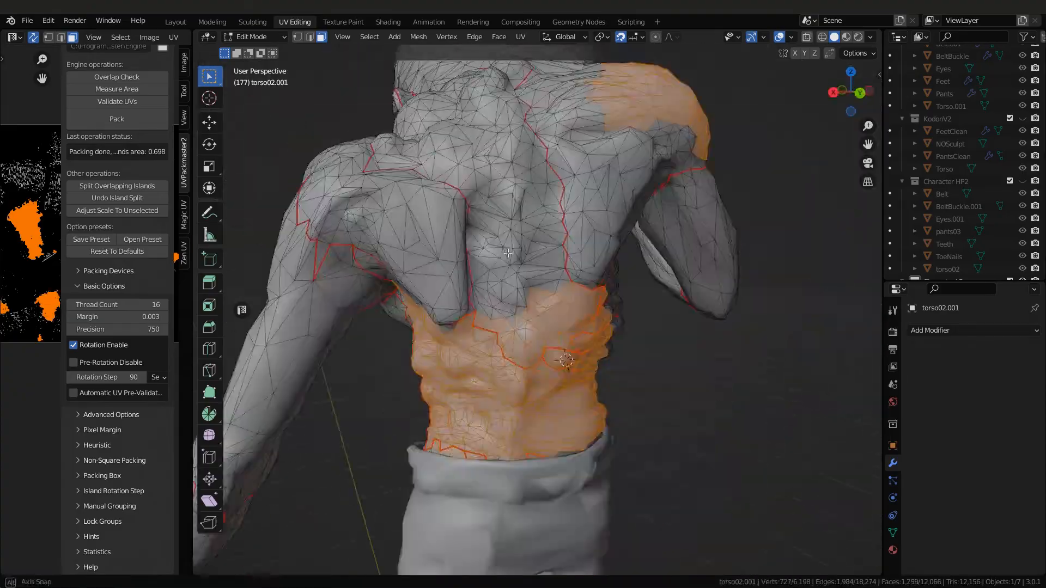